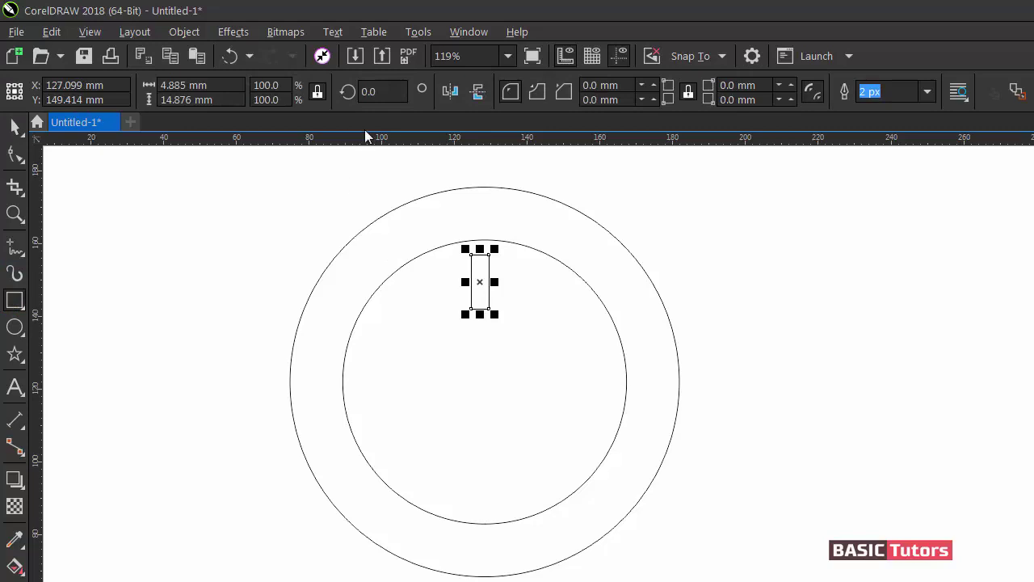
Resize the small rectangle inside the inner circle to 3.3 mm wide and 12 mm high.
{"action": "left_click", "coordinate": [227, 86]}
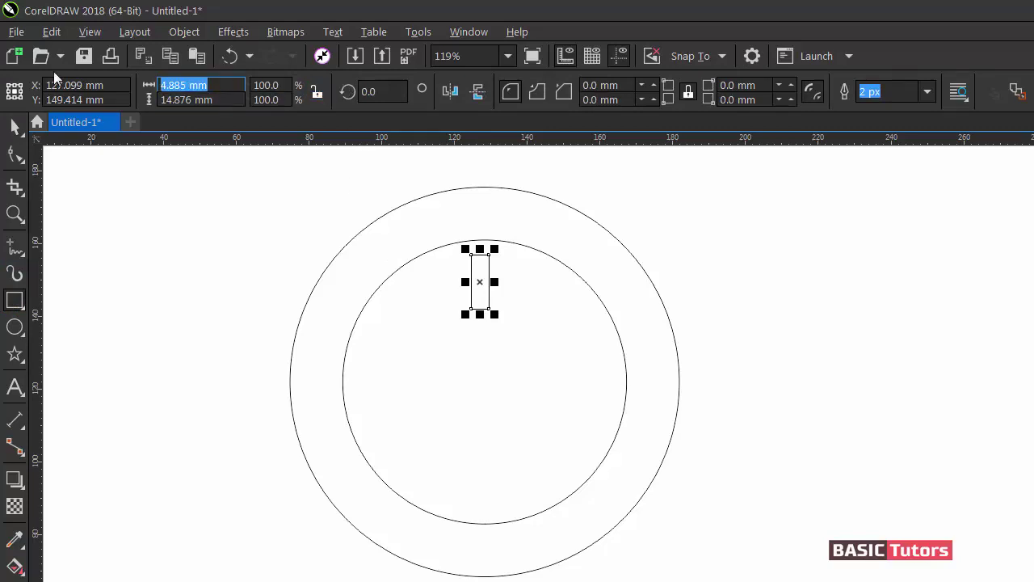
{"action": "type", "text": "3.3"}
{"action": "key", "text": "Tab"}
{"action": "type", "text": "12"}
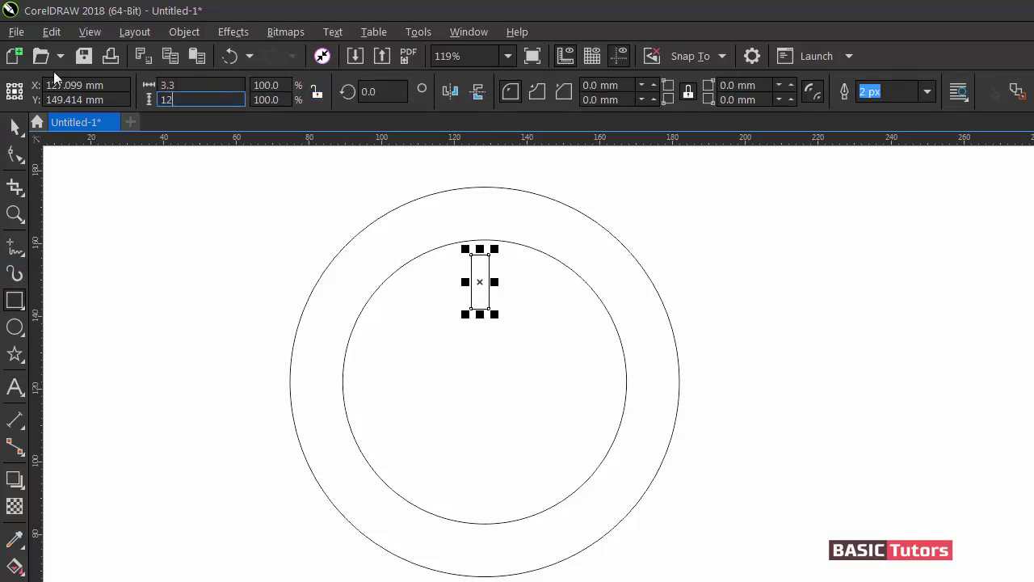
{"action": "key", "text": "Return"}
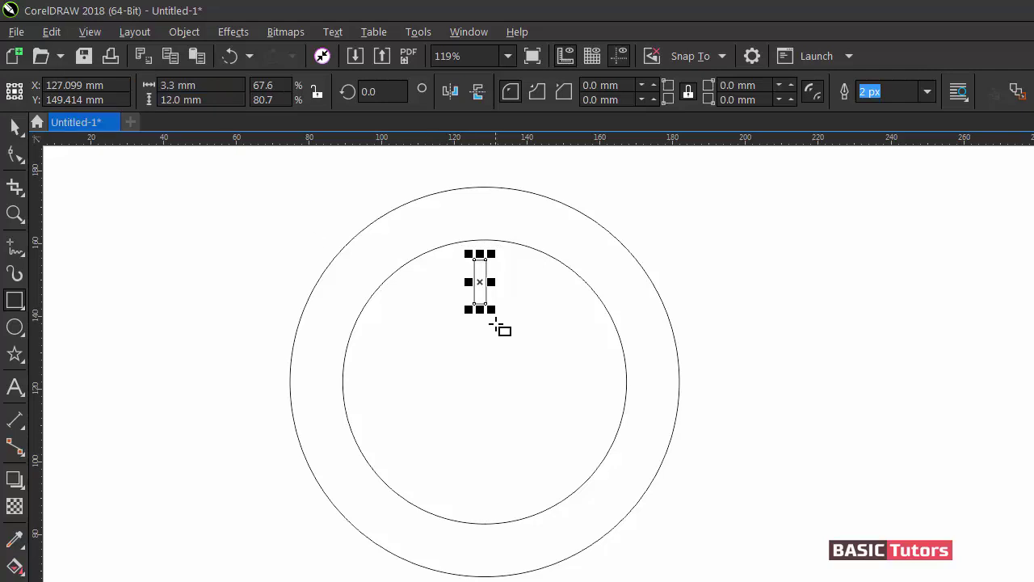
Move the small rectangle up onto the inner circle's upper edge and round all its corners with a 2 mm radius.
{"action": "left_click", "coordinate": [14, 127]}
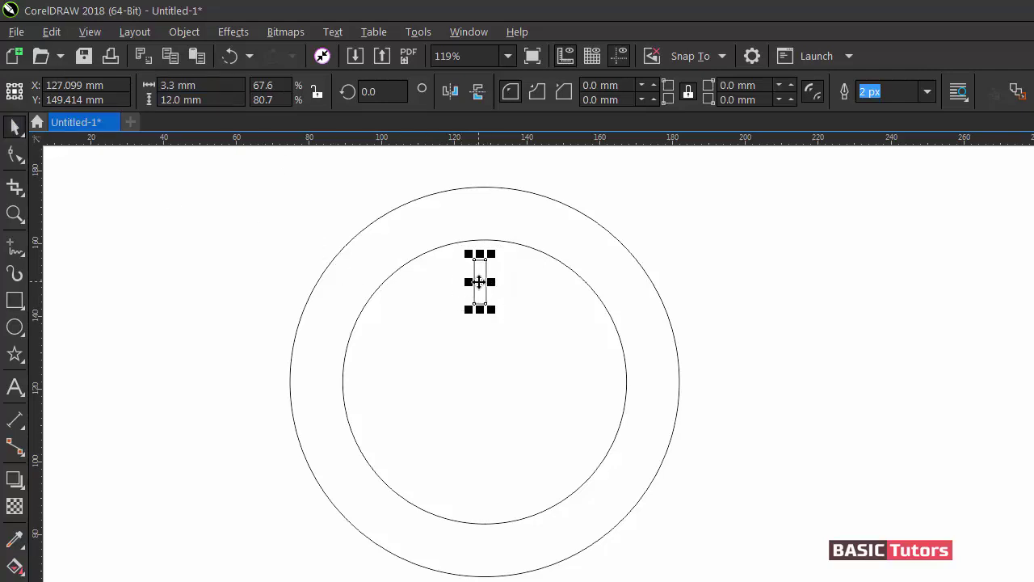
{"action": "left_click_drag", "start_coordinate": [481, 290], "coordinate": [485, 253]}
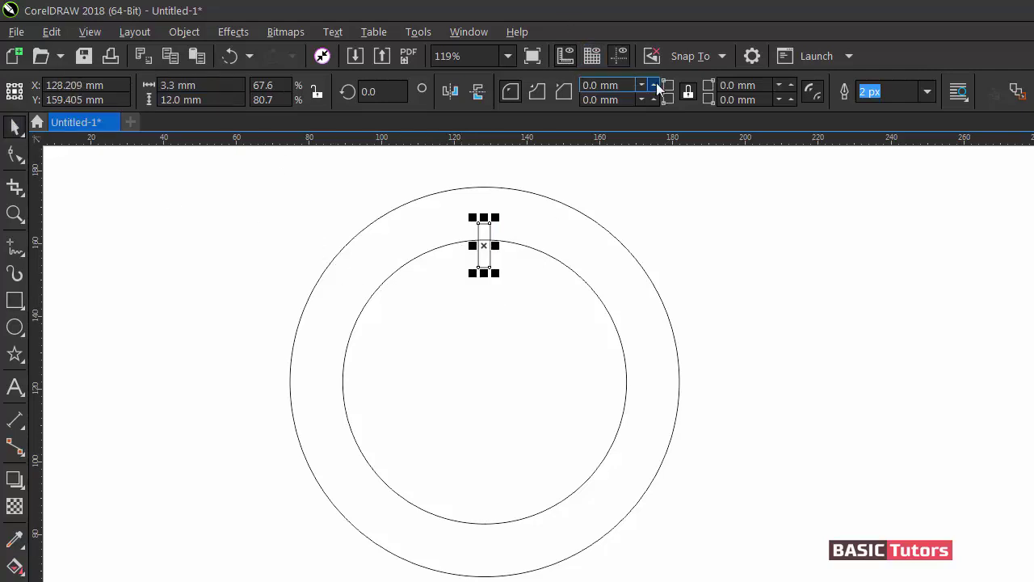
{"action": "left_click", "coordinate": [631, 83]}
{"action": "type", "text": "2"}
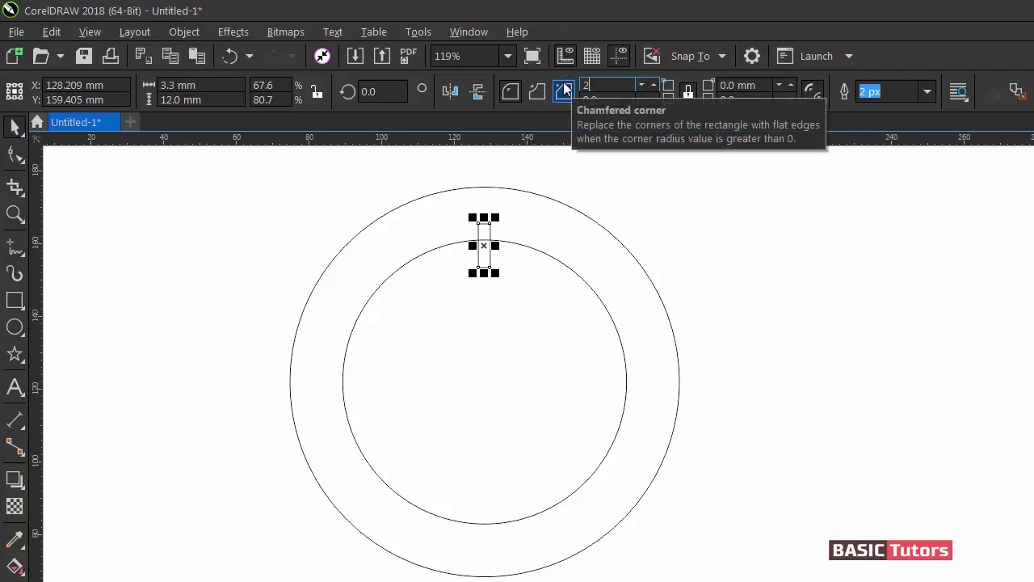
{"action": "key", "text": "Return"}
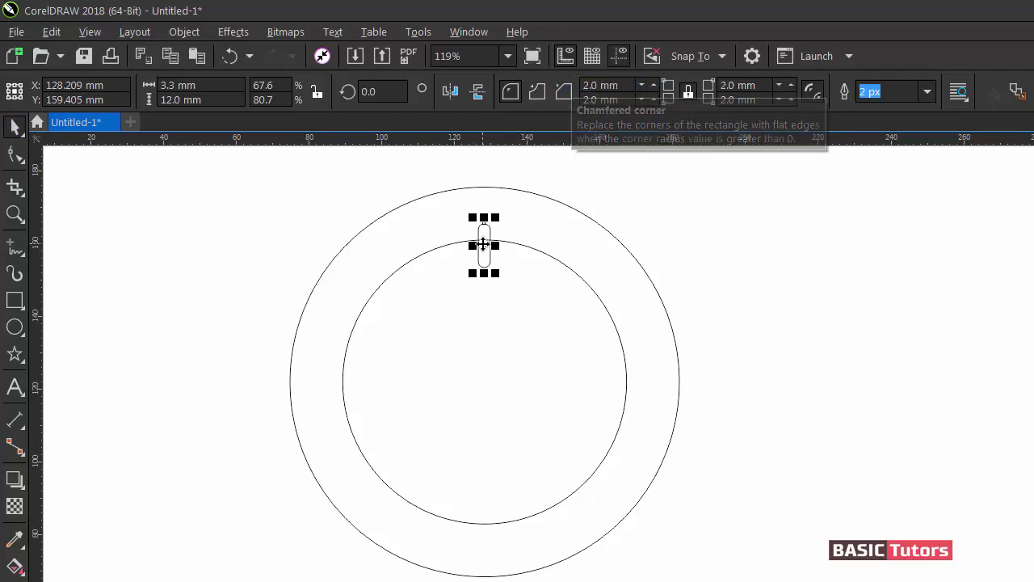
Raise the rounded bar to about Y 164.7 mm and centre it horizontally on the inner circle.
{"action": "left_click_drag", "start_coordinate": [483, 239], "coordinate": [483, 223]}
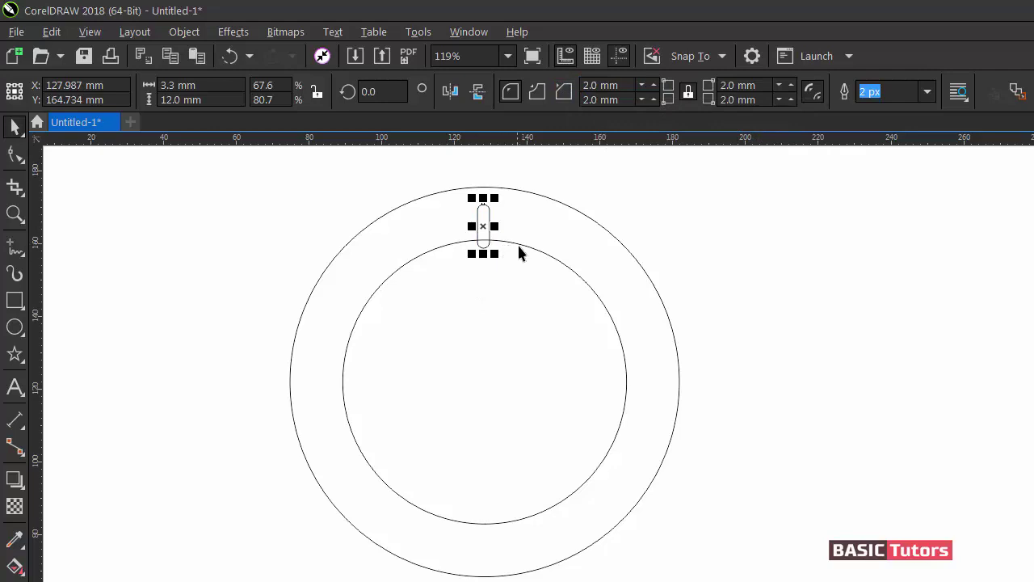
{"action": "left_click", "coordinate": [525, 244], "text": "shift"}
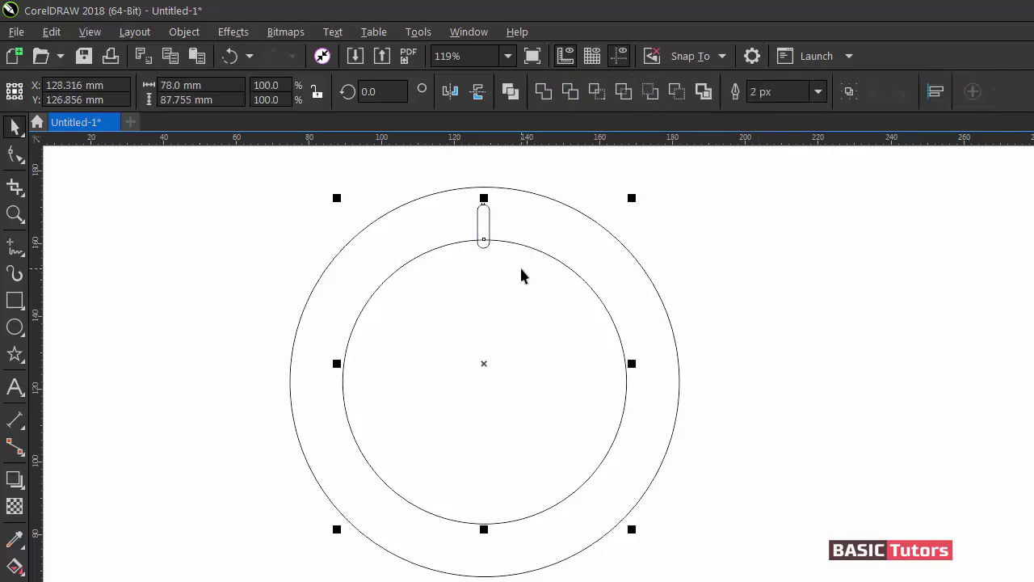
{"action": "left_click", "coordinate": [708, 230]}
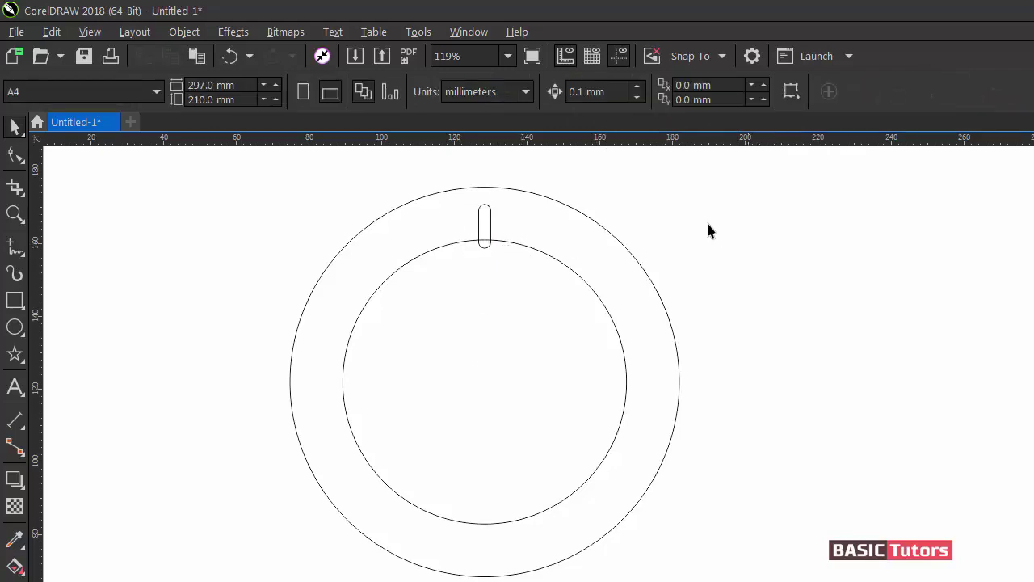
Open the Rotate transformation settings for the rounded bar and float them beside the drawing.
{"action": "left_click", "coordinate": [488, 219]}
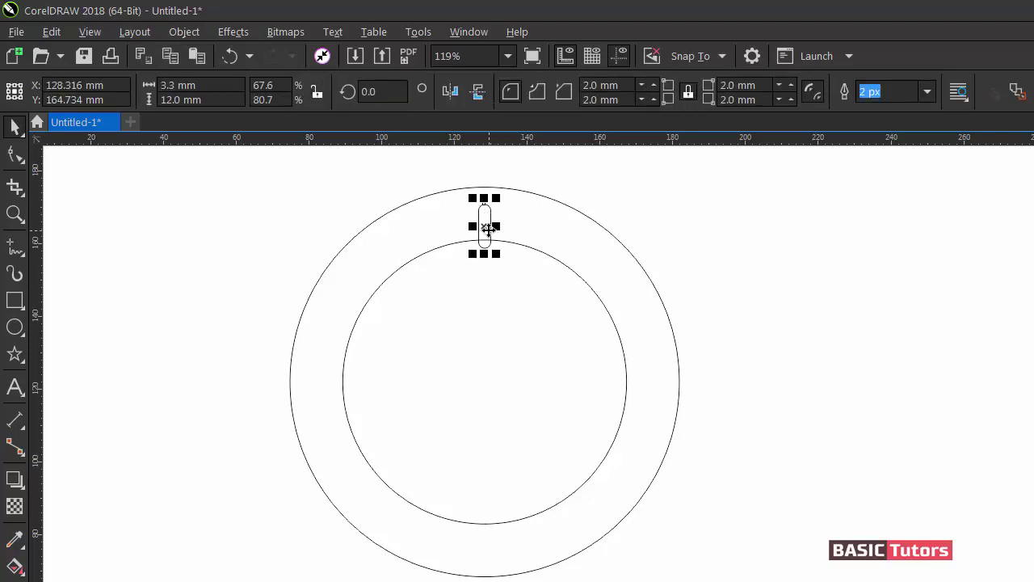
{"action": "left_click", "coordinate": [195, 35]}
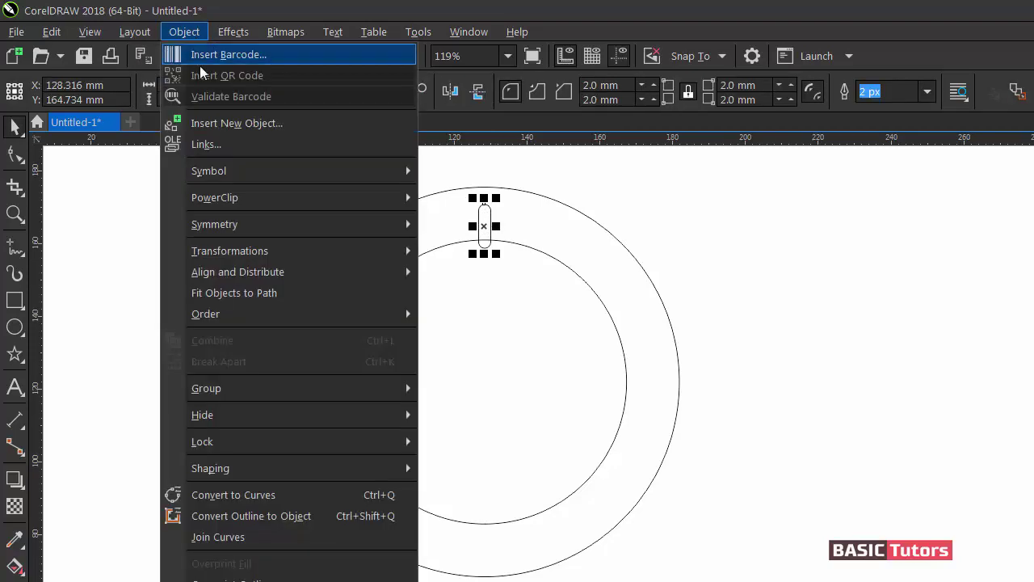
{"action": "mouse_move", "coordinate": [248, 256]}
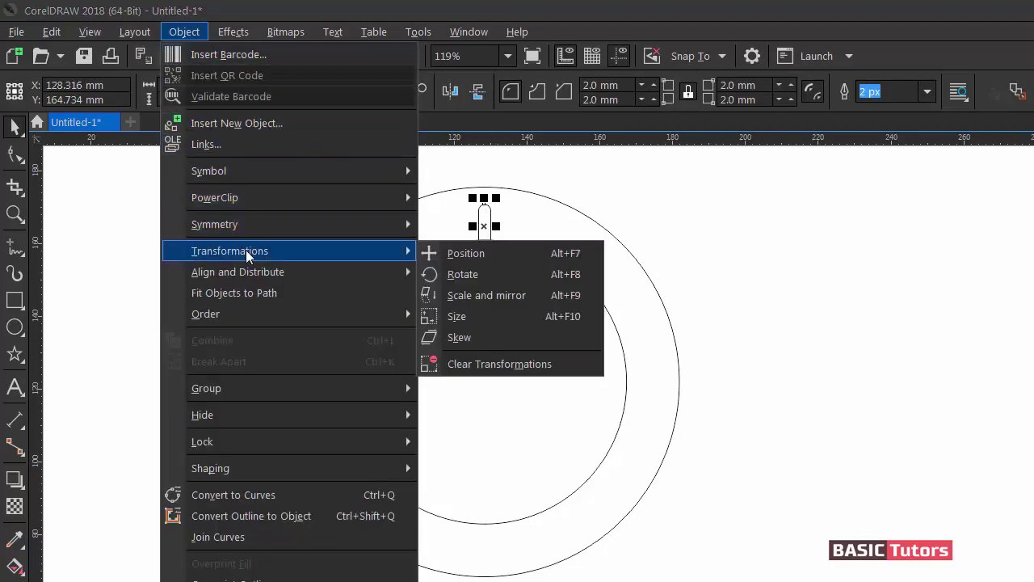
{"action": "left_click", "coordinate": [510, 275]}
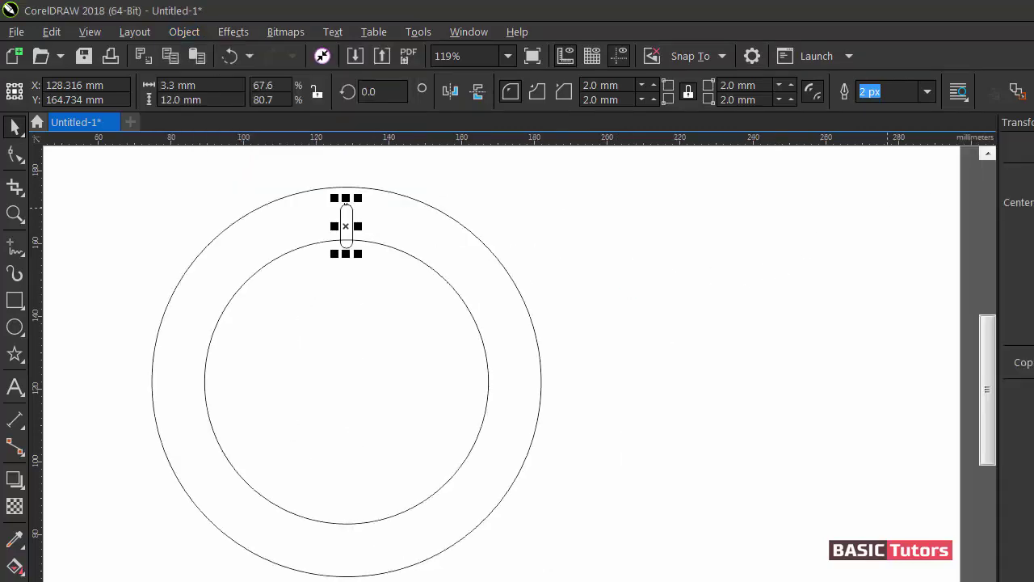
{"action": "left_click_drag", "start_coordinate": [1010, 123], "coordinate": [800, 127]}
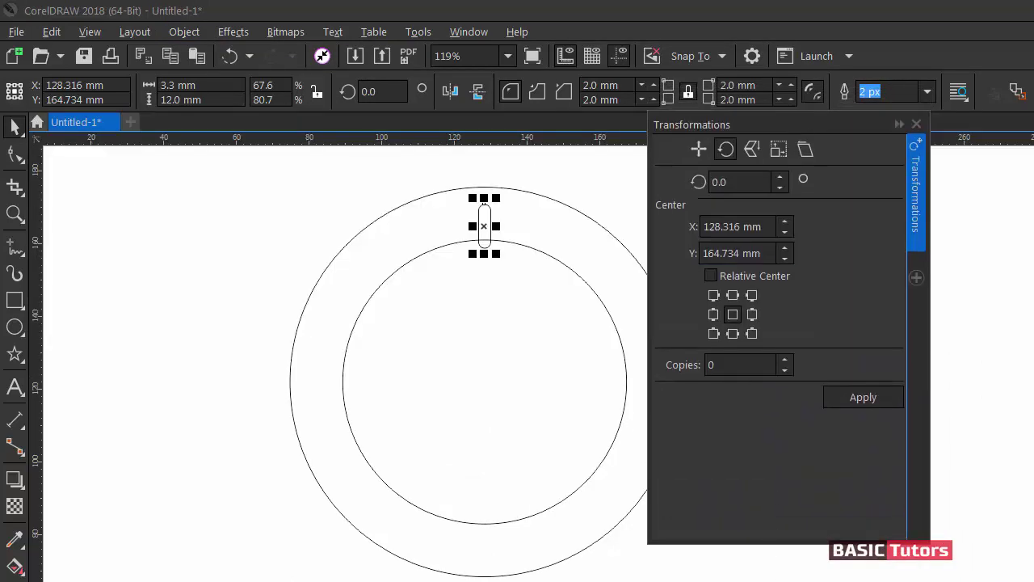
Match the rounded bar's rotation centre X to the inner circle's centre at 128.316 mm.
{"action": "left_click", "coordinate": [541, 270]}
{"action": "left_click", "coordinate": [462, 381]}
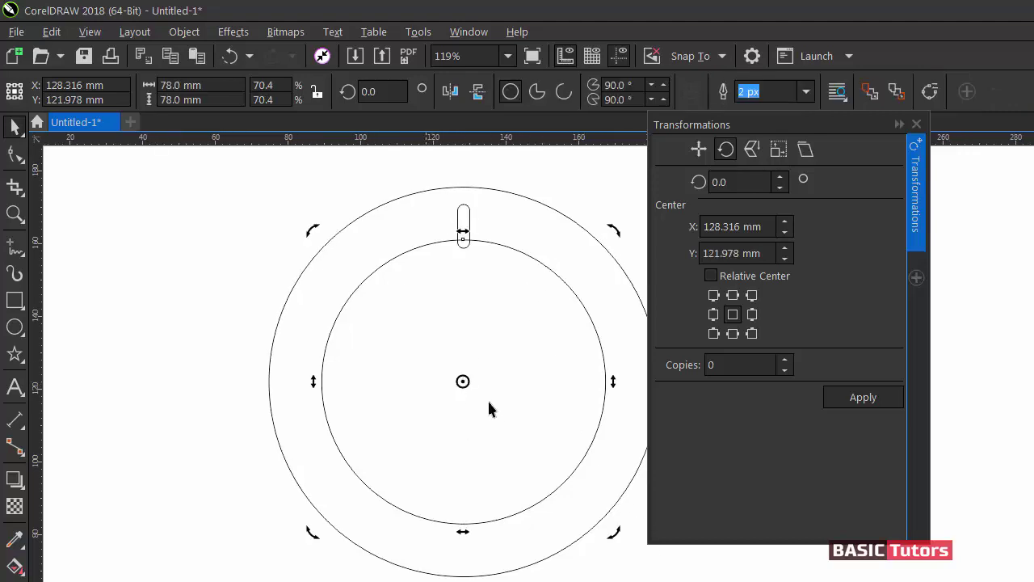
{"action": "left_click_drag", "start_coordinate": [763, 227], "coordinate": [685, 230]}
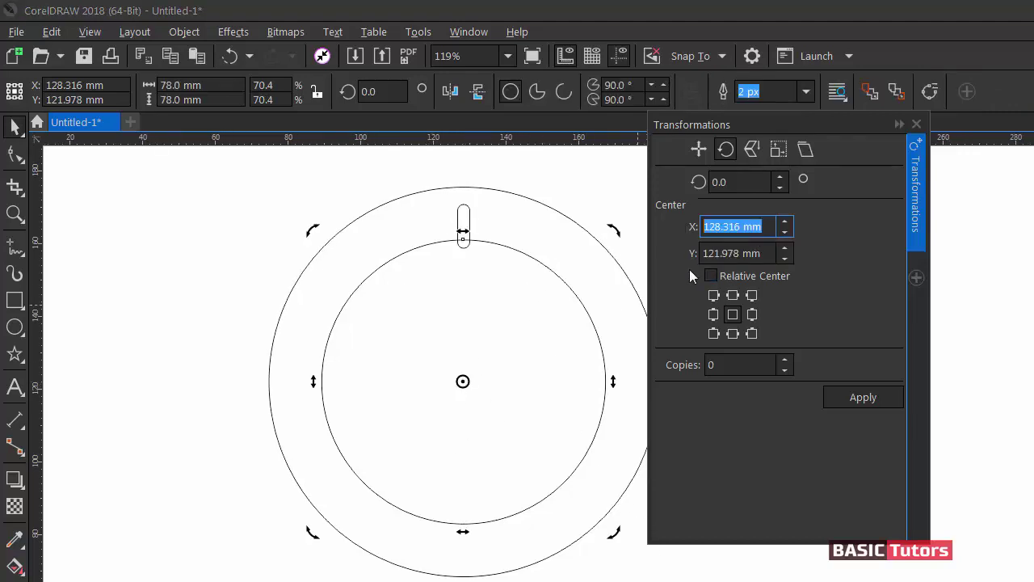
{"action": "left_click", "coordinate": [470, 211]}
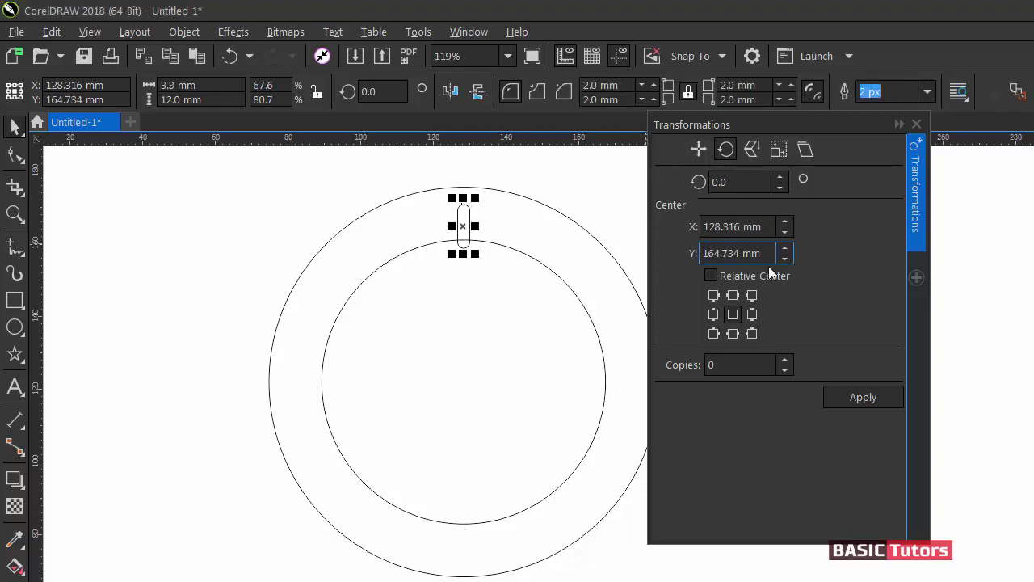
{"action": "left_click_drag", "start_coordinate": [763, 227], "coordinate": [664, 232]}
{"action": "left_click", "coordinate": [657, 226]}
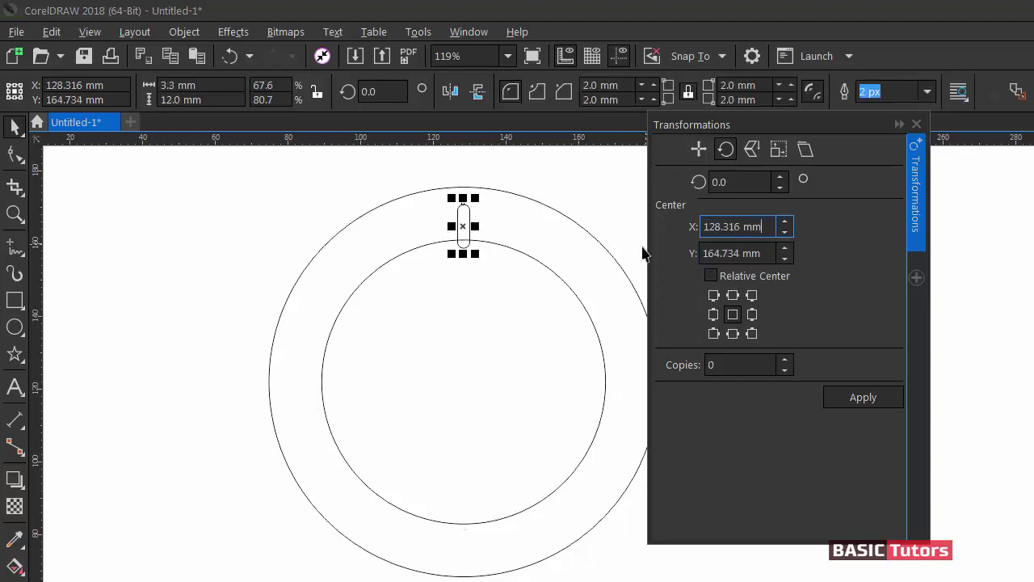
Copy the inner circle's centre Y value and set the rounded bar's rotation centre Y to 121.978 mm.
{"action": "left_click", "coordinate": [553, 279]}
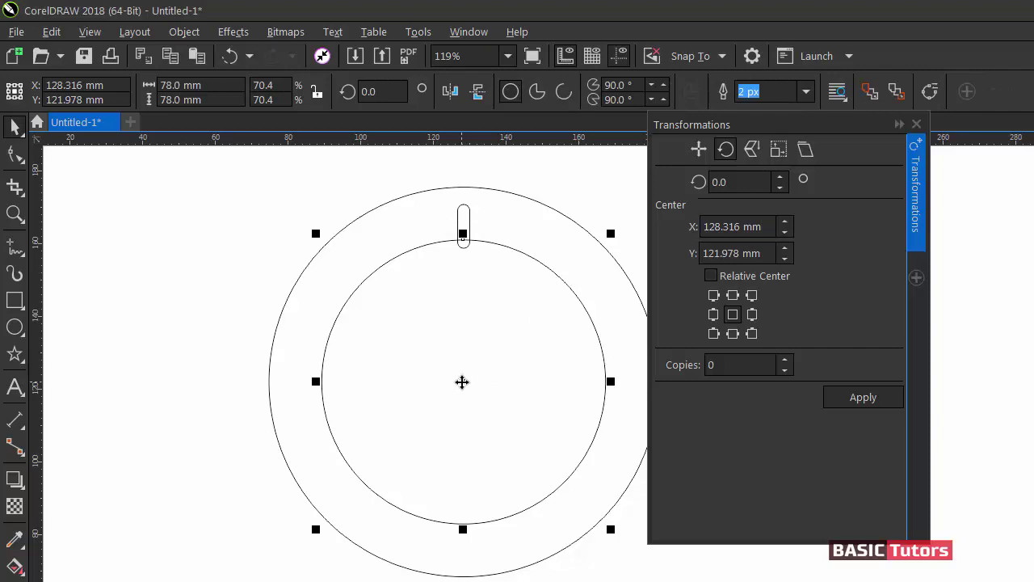
{"action": "left_click", "coordinate": [462, 381]}
{"action": "left_click_drag", "start_coordinate": [753, 258], "coordinate": [675, 257]}
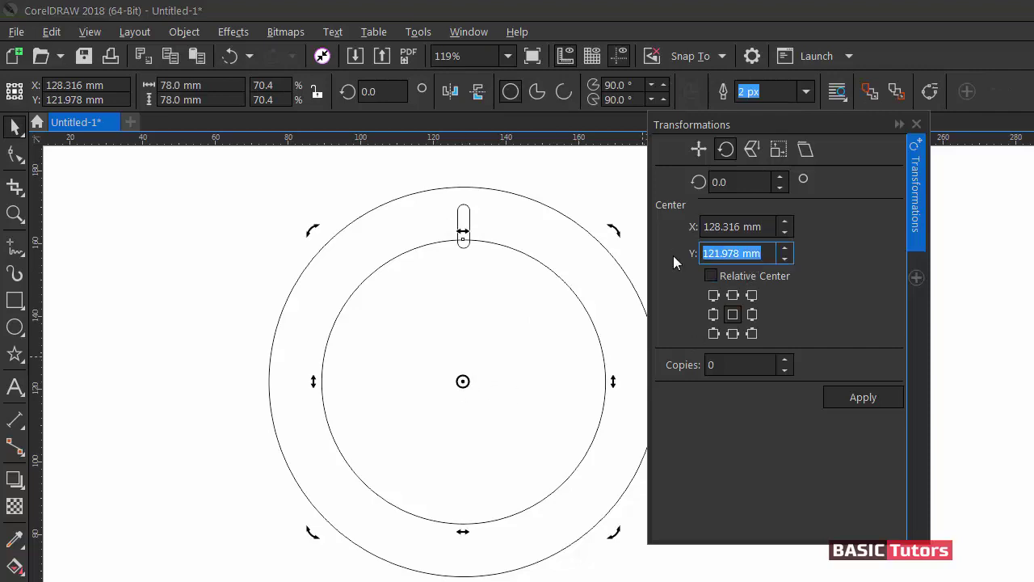
{"action": "left_click", "coordinate": [467, 219]}
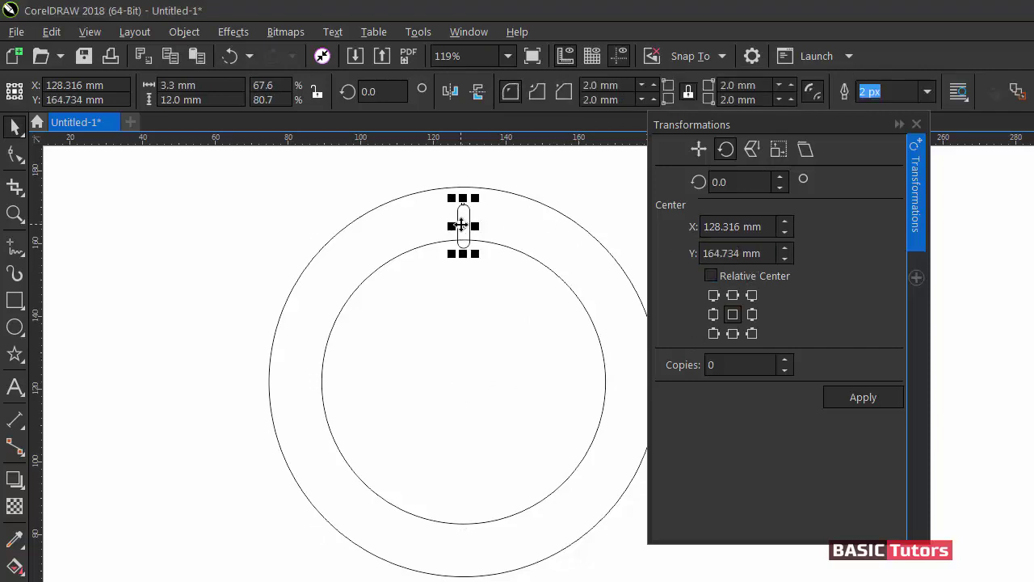
{"action": "left_click", "coordinate": [462, 226]}
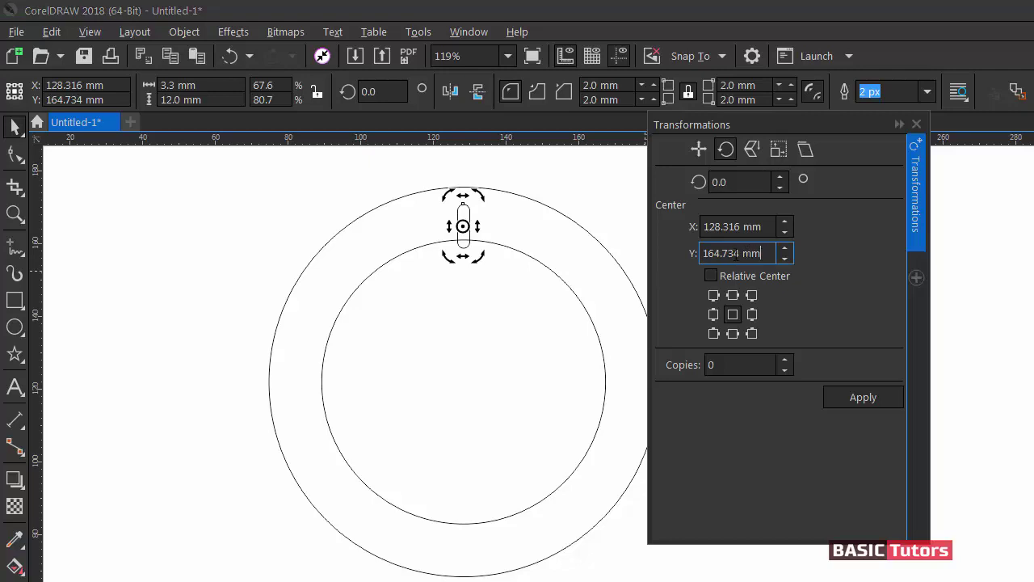
{"action": "left_click_drag", "start_coordinate": [765, 253], "coordinate": [657, 270]}
{"action": "type", "text": "121.978 mm"}
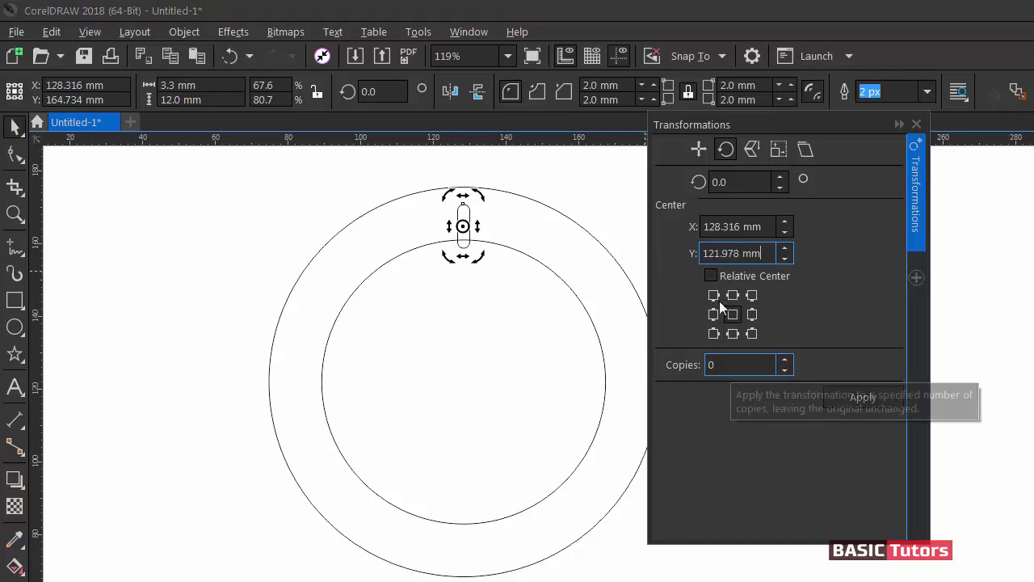
Rotate the rounded bar by 10 degrees with 35 copies around the circle, then close the transformation settings and deselect.
{"action": "left_click", "coordinate": [730, 181]}
{"action": "type", "text": "10"}
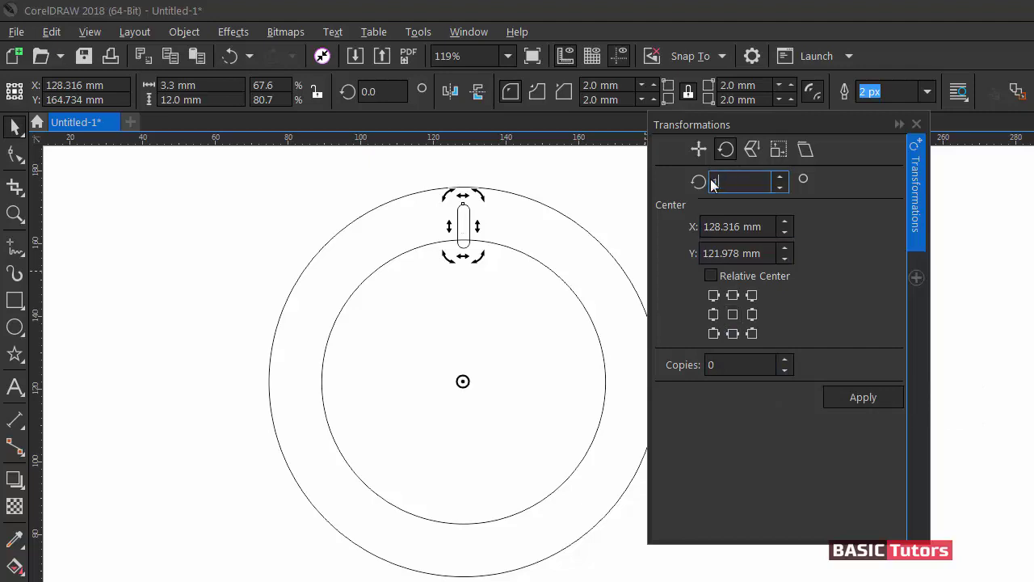
{"action": "left_click", "coordinate": [710, 364]}
{"action": "type", "text": "35"}
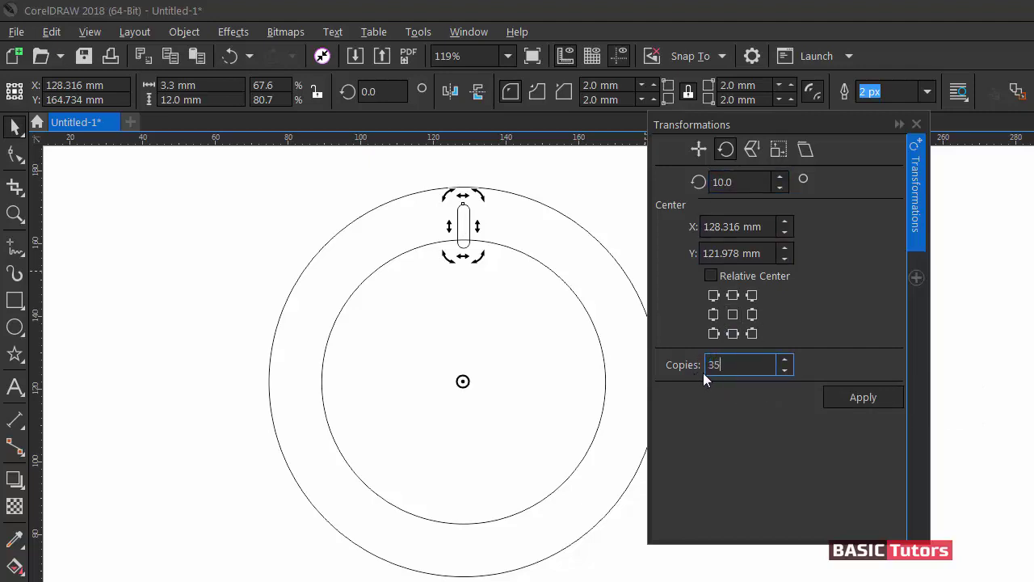
{"action": "left_click", "coordinate": [851, 403]}
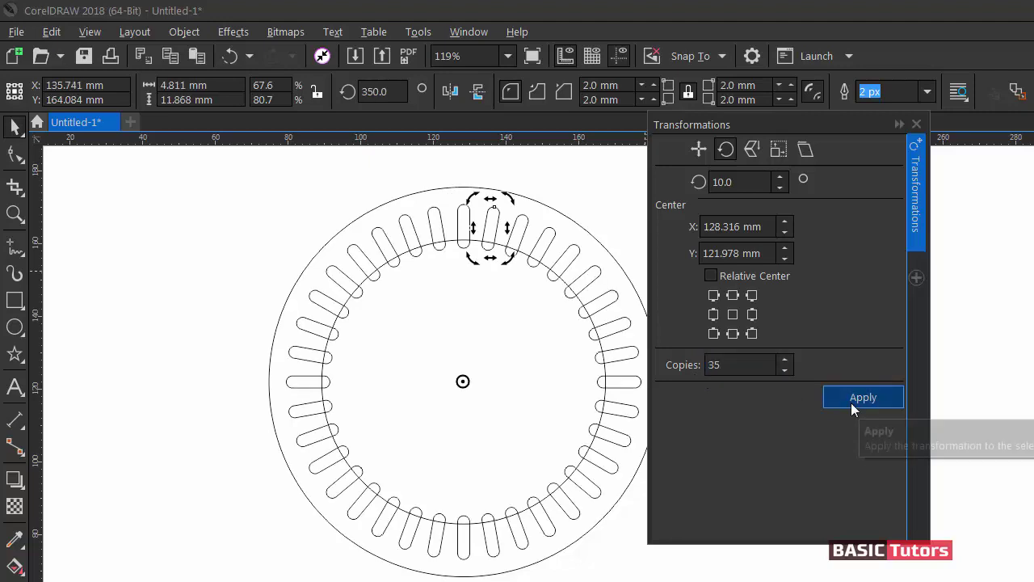
{"action": "left_click", "coordinate": [916, 123]}
{"action": "left_click", "coordinate": [217, 192]}
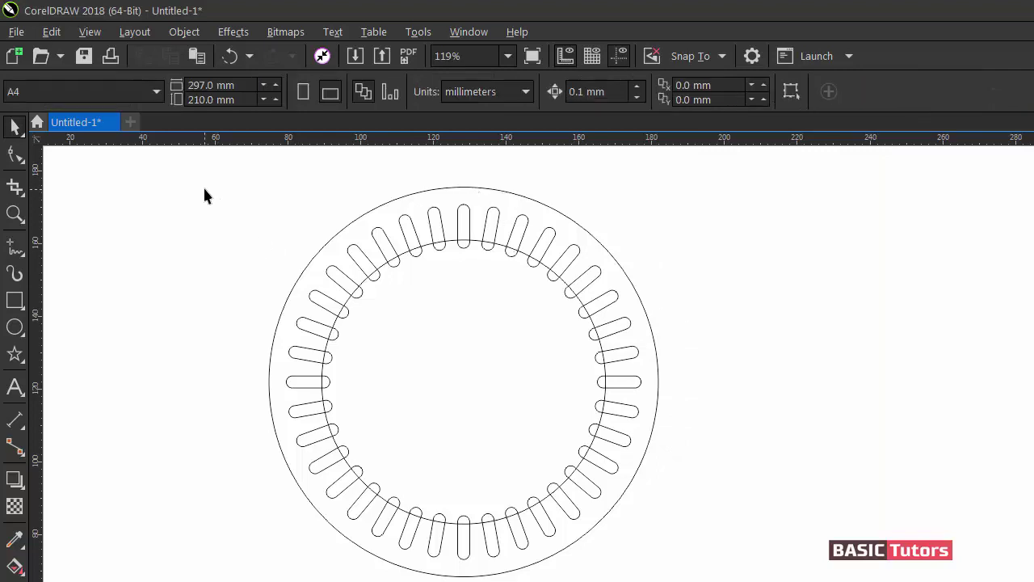
Select all the rounded bars together with the inner circle and weld them into one toothed shape.
{"action": "left_click_drag", "start_coordinate": [473, 380], "coordinate": [647, 570]}
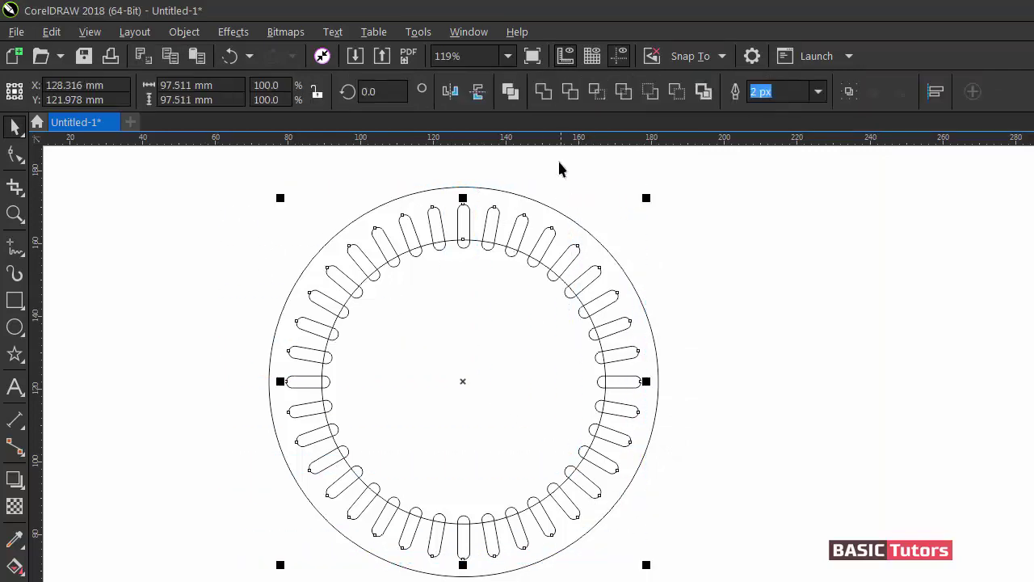
{"action": "left_click", "coordinate": [569, 97]}
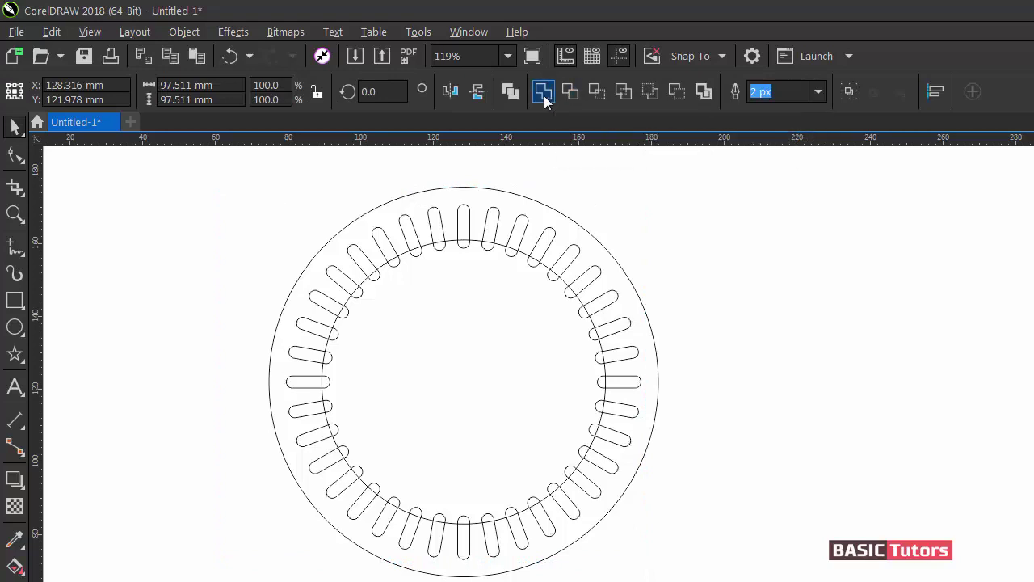
{"action": "left_click", "coordinate": [657, 267]}
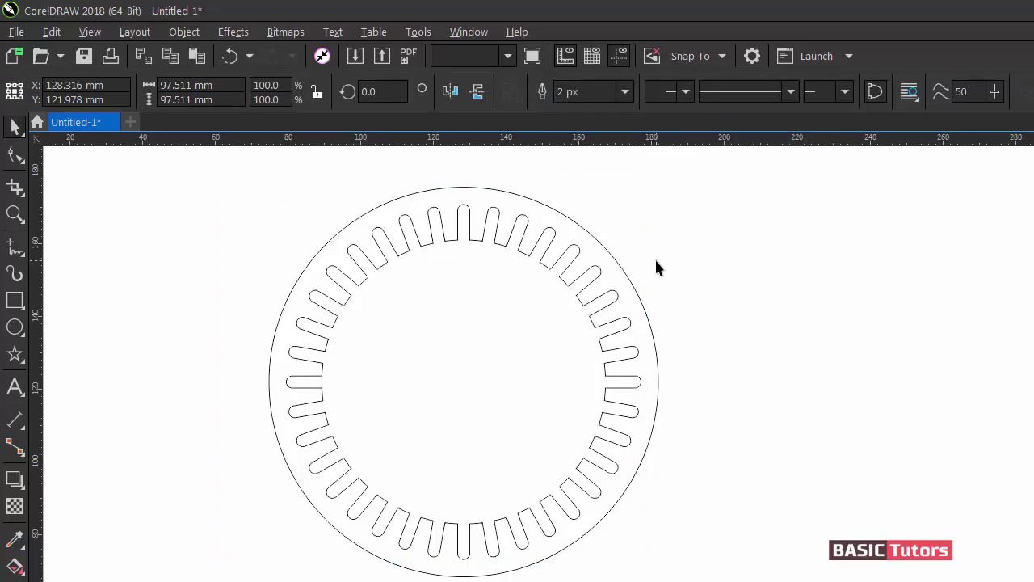
Give the outer circle a uniform fill and switch its fill colour model to CMYK.
{"action": "left_click", "coordinate": [603, 245]}
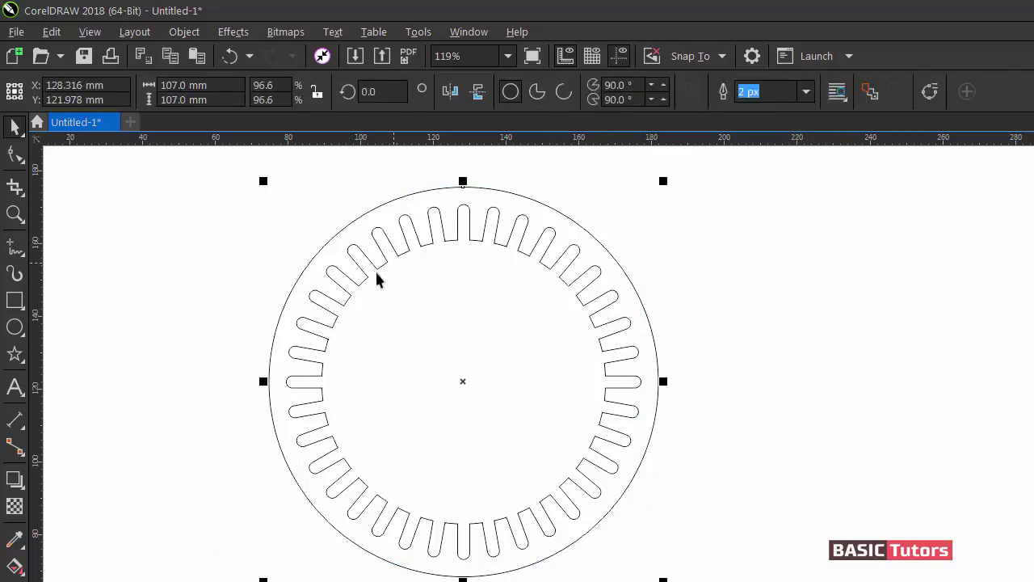
{"action": "left_click", "coordinate": [14, 566]}
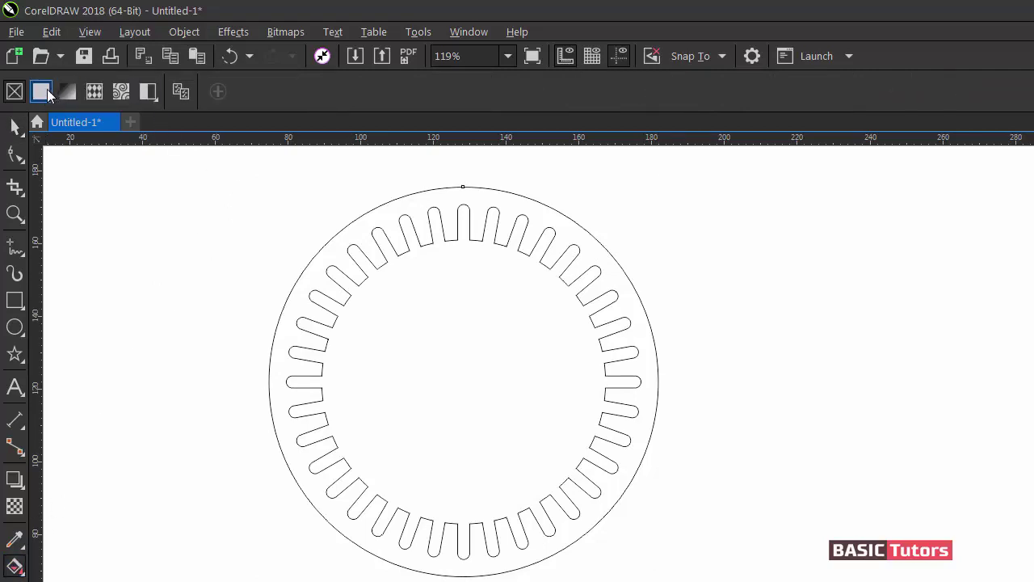
{"action": "left_click", "coordinate": [46, 90]}
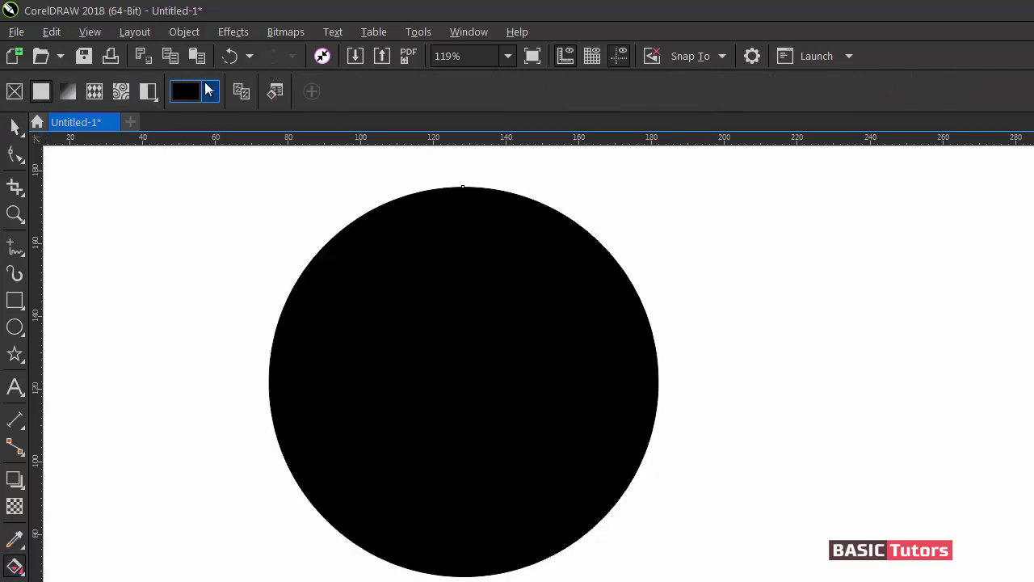
{"action": "left_click", "coordinate": [209, 90]}
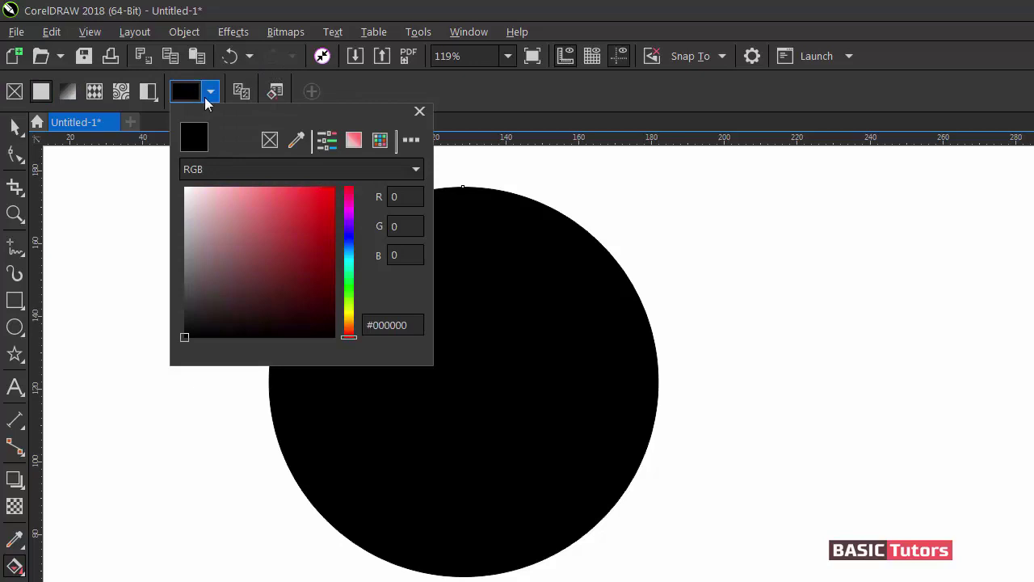
{"action": "left_click", "coordinate": [369, 174]}
{"action": "left_click", "coordinate": [221, 203]}
Set the outer circle's fill colour to C 0, M 98, Y 100, K 0.
{"action": "left_click", "coordinate": [416, 196]}
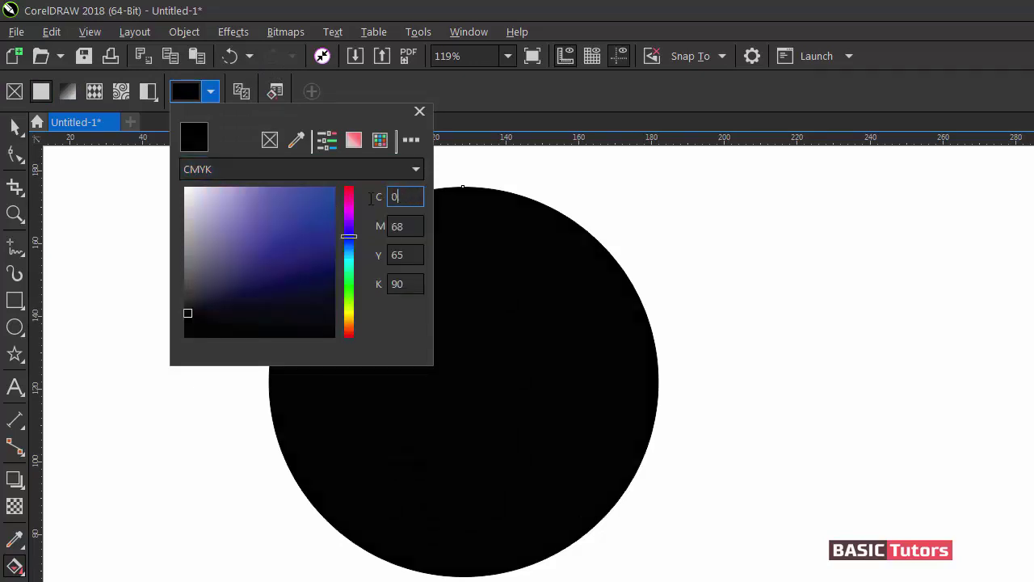
{"action": "type", "text": "0"}
{"action": "key", "text": "Tab"}
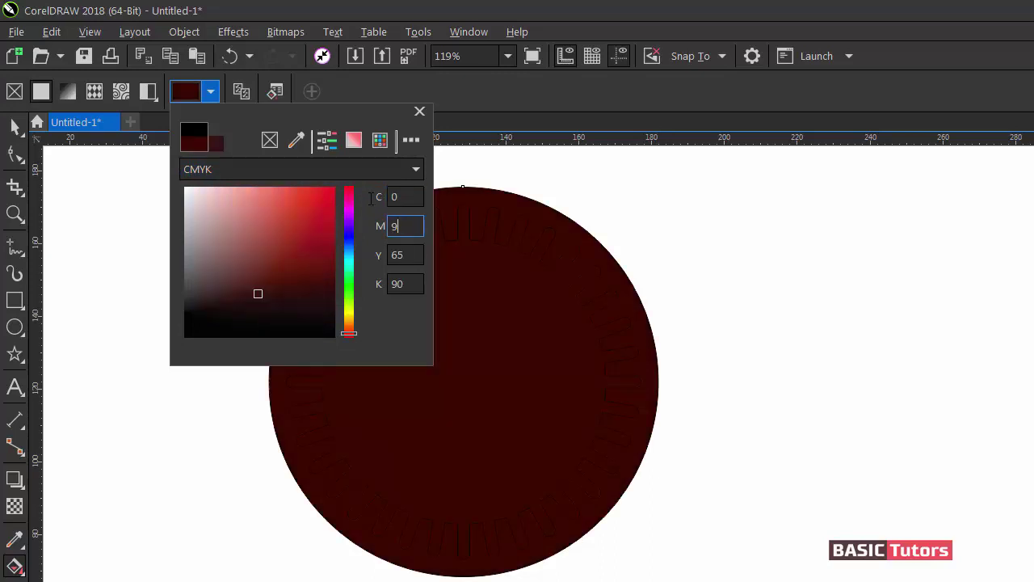
{"action": "key", "text": "Tab"}
{"action": "type", "text": "100"}
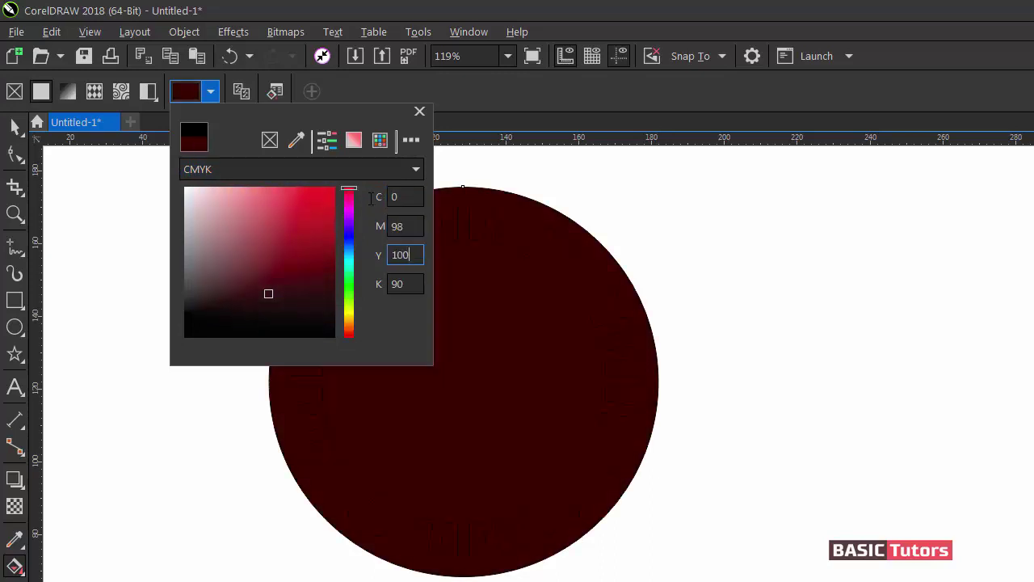
{"action": "key", "text": "Tab"}
{"action": "type", "text": "0"}
{"action": "key", "text": "Return"}
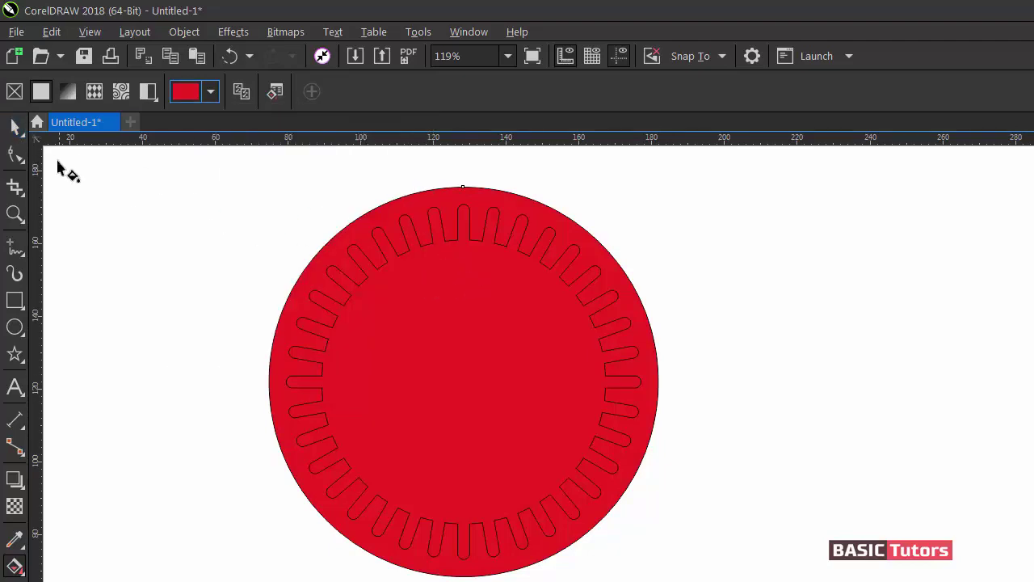
Remove the red outer circle's outline by setting its width to 0, and deselect it.
{"action": "left_click", "coordinate": [14, 126]}
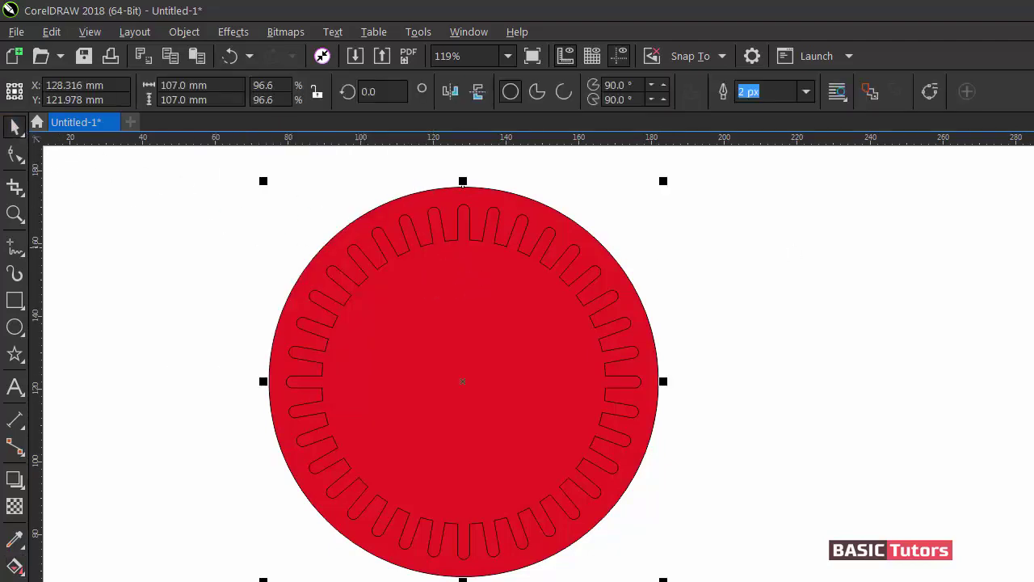
{"action": "type", "text": "0"}
{"action": "key", "text": "Return"}
{"action": "left_click", "coordinate": [626, 250]}
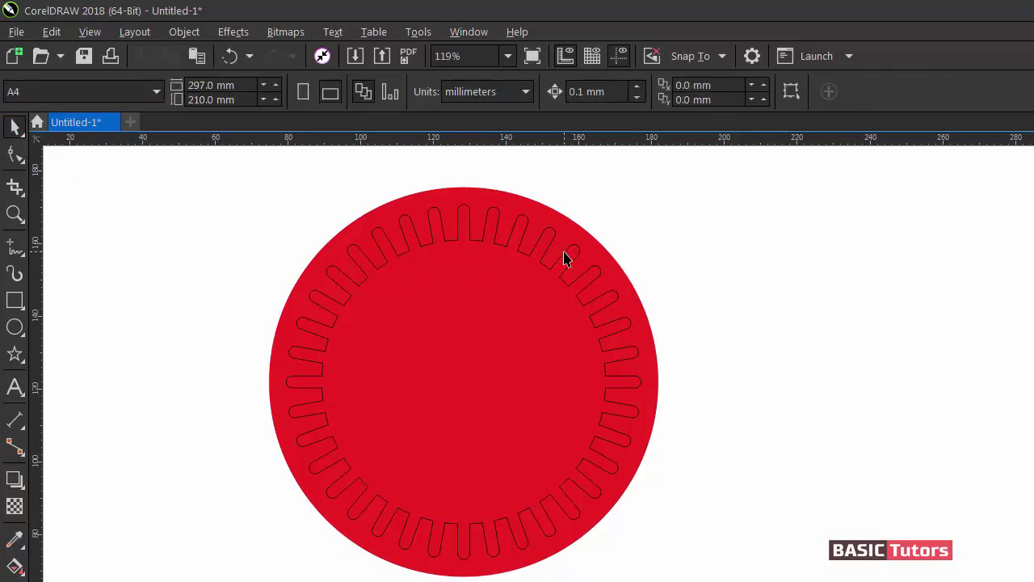
Give the welded toothed shape a uniform fill and switch its fill colour model to CMYK.
{"action": "left_click", "coordinate": [566, 259]}
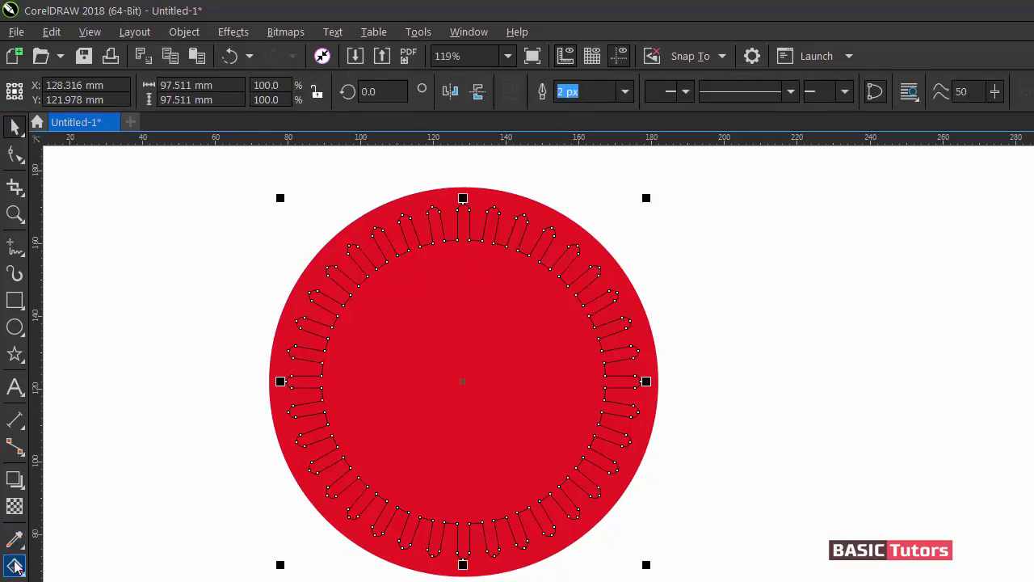
{"action": "left_click", "coordinate": [15, 565]}
{"action": "left_click", "coordinate": [42, 91]}
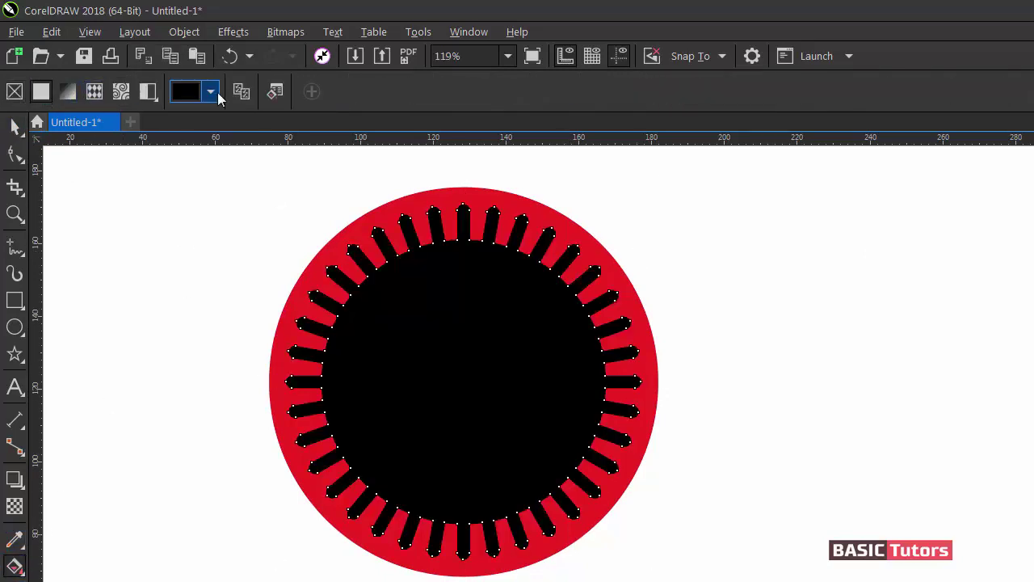
{"action": "left_click", "coordinate": [211, 92]}
{"action": "left_click", "coordinate": [266, 169]}
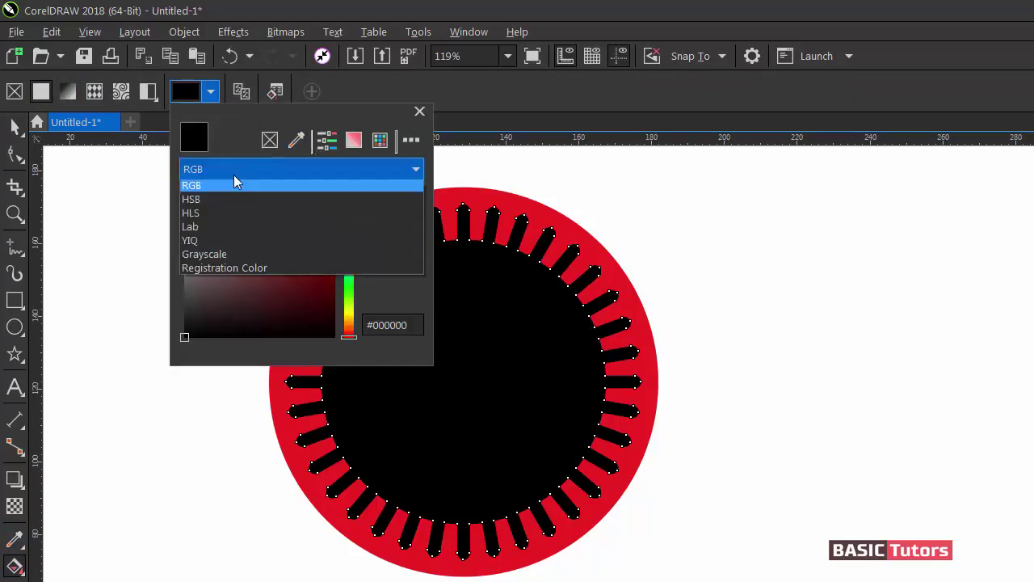
{"action": "left_click", "coordinate": [203, 200]}
Set the toothed shape's fill colour to C 0, M 23, Y 63, K 0.
{"action": "left_click", "coordinate": [408, 196]}
{"action": "double_click", "coordinate": [408, 196]}
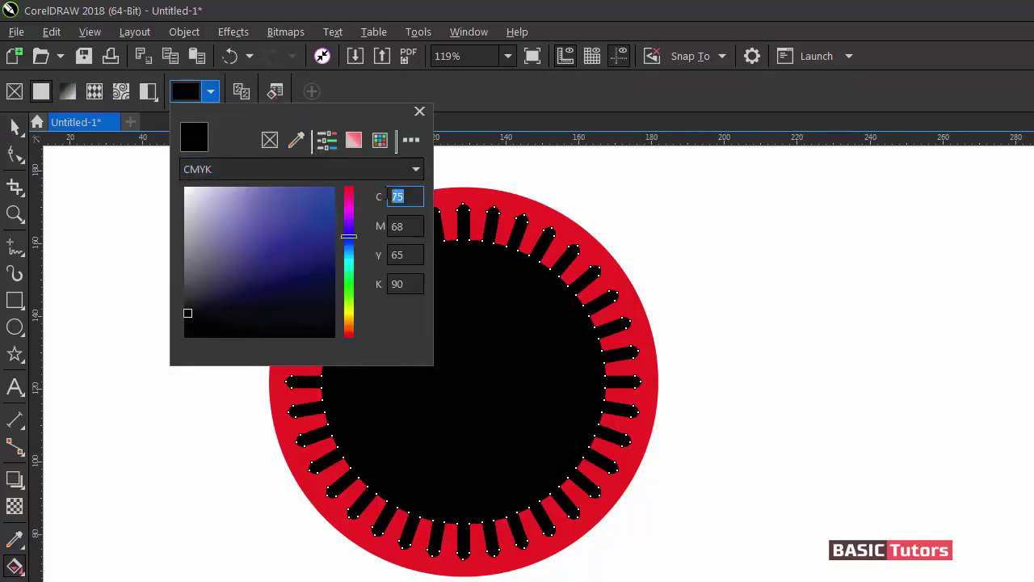
{"action": "type", "text": "0"}
{"action": "key", "text": "Tab"}
{"action": "type", "text": "23"}
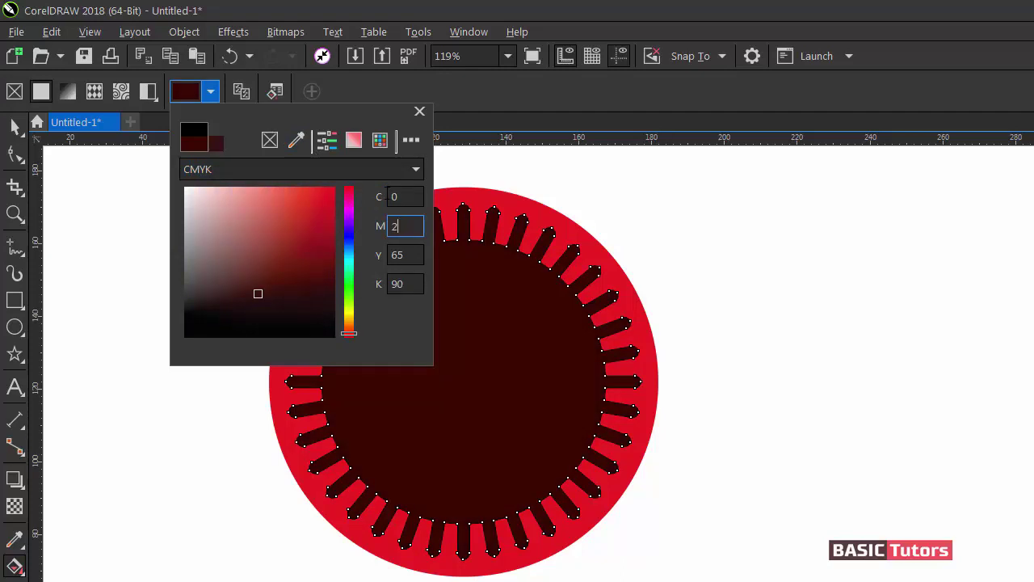
{"action": "key", "text": "Tab"}
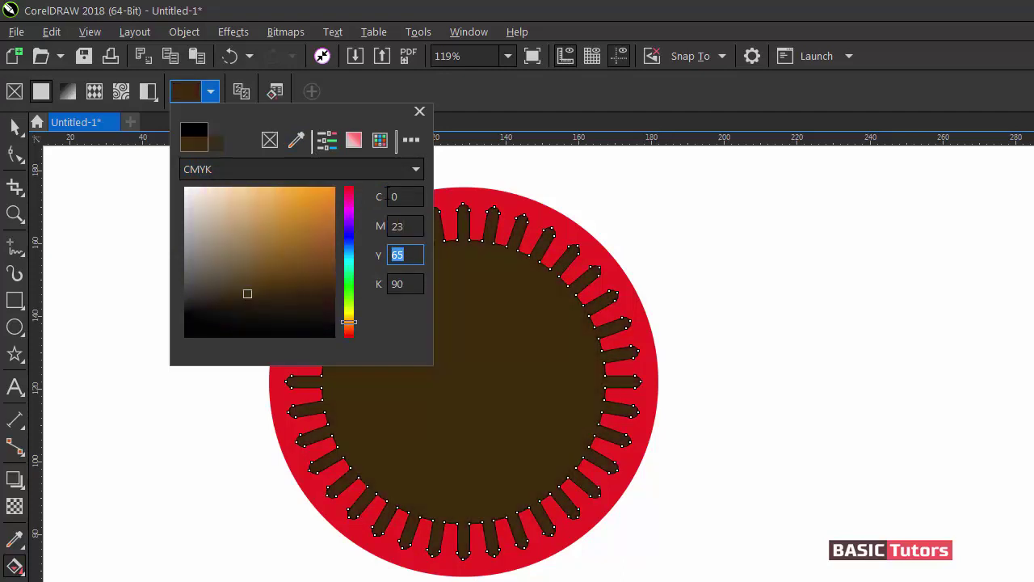
{"action": "key", "text": "Tab"}
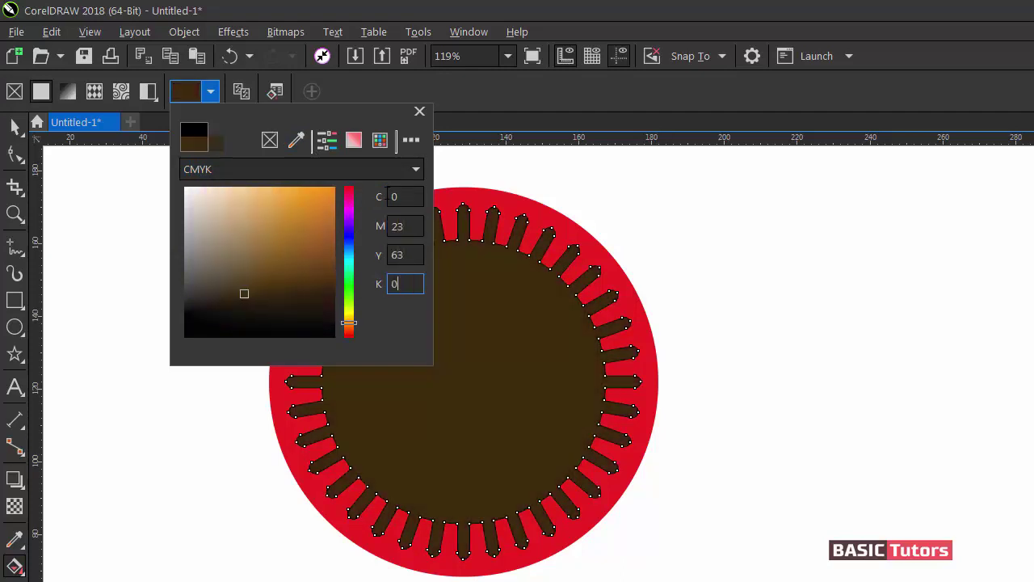
{"action": "key", "text": "Return"}
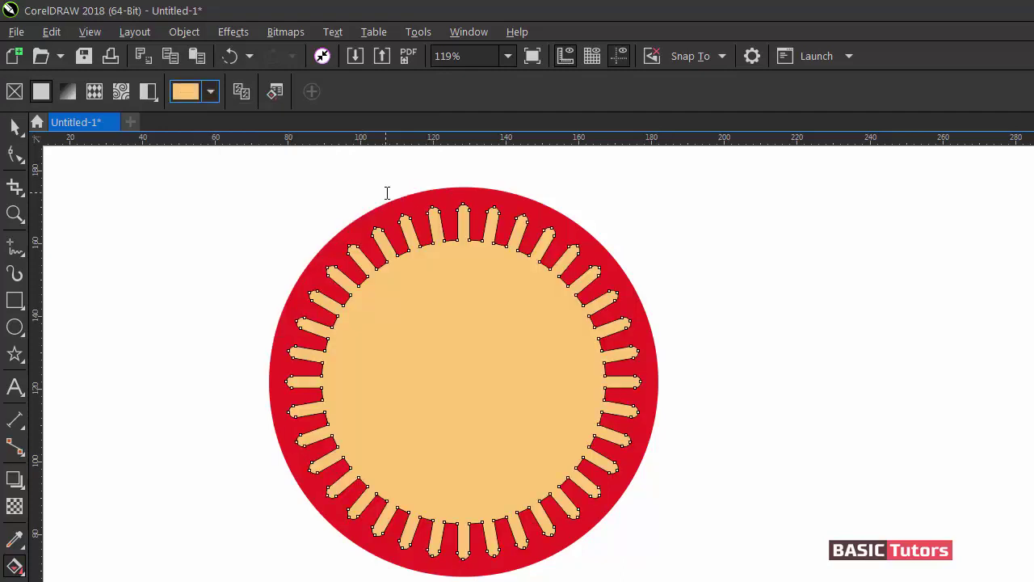
Remove the toothed shape's outline by setting its width to 0, and deselect it.
{"action": "left_click", "coordinate": [15, 127]}
{"action": "type", "text": "0"}
{"action": "key", "text": "Return"}
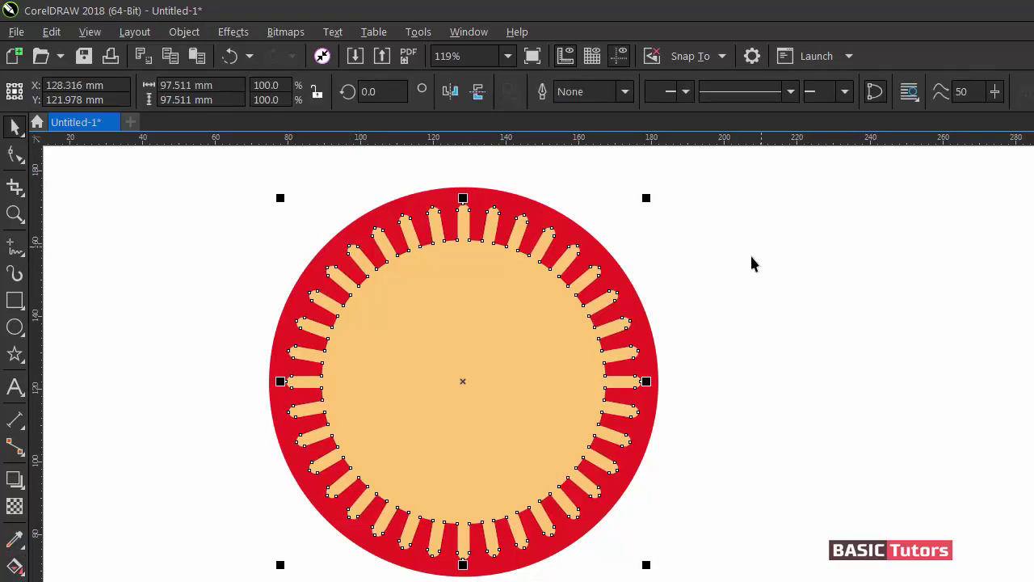
{"action": "left_click", "coordinate": [706, 274]}
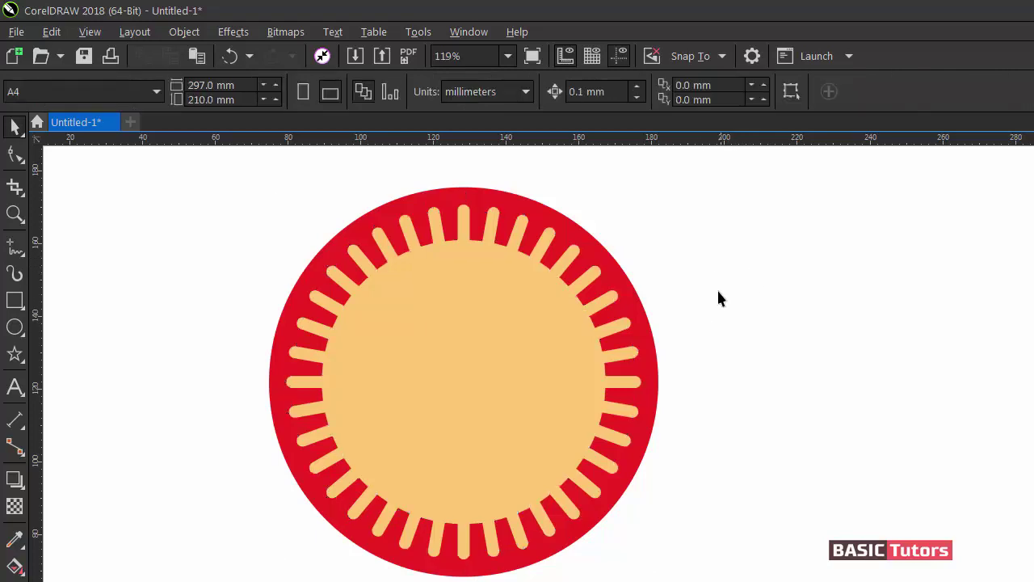
Draw a five-pointed star overlapping the circle's upper-right edge and set its size to 43 mm wide by 41 mm high.
{"action": "left_click", "coordinate": [16, 360]}
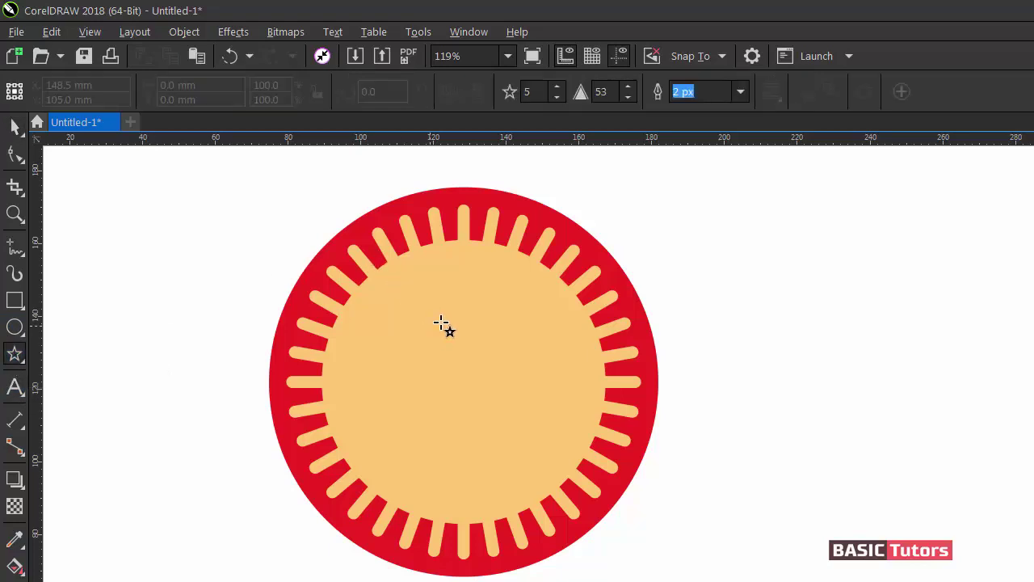
{"action": "left_click_drag", "start_coordinate": [504, 183], "coordinate": [762, 393]}
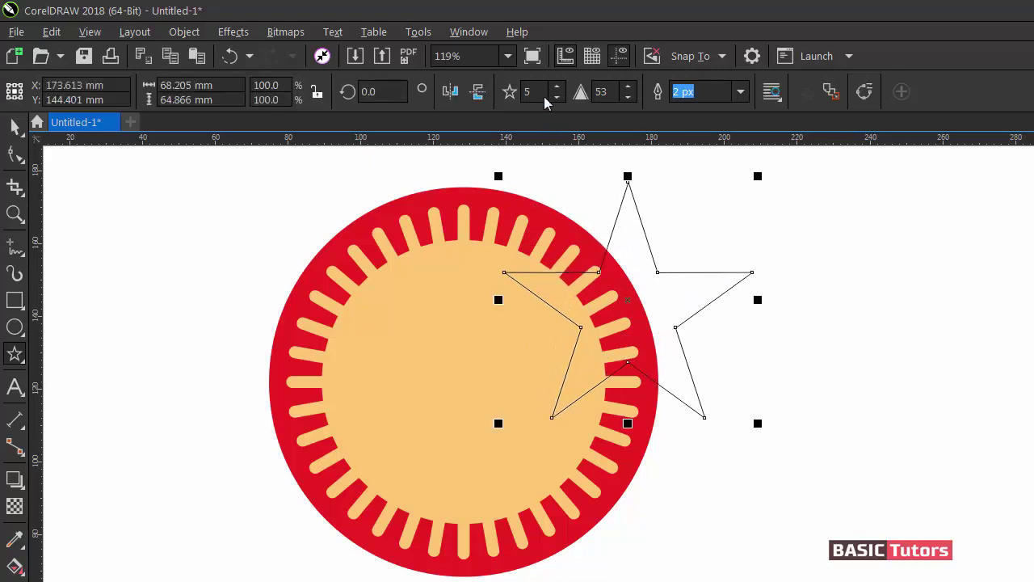
{"action": "left_click_drag", "start_coordinate": [215, 84], "coordinate": [137, 84]}
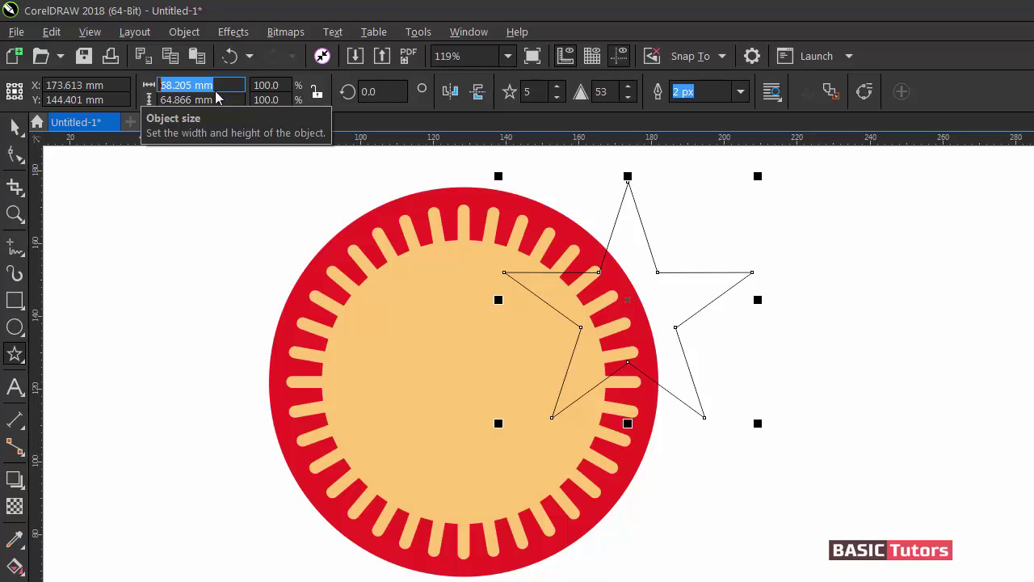
{"action": "type", "text": "43"}
{"action": "key", "text": "Tab"}
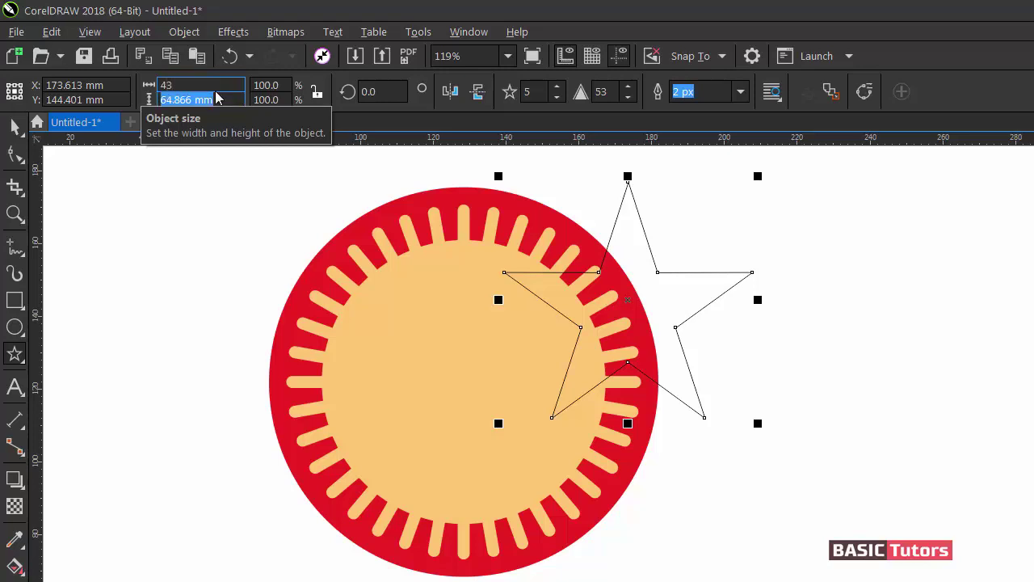
{"action": "type", "text": "41"}
{"action": "key", "text": "Return"}
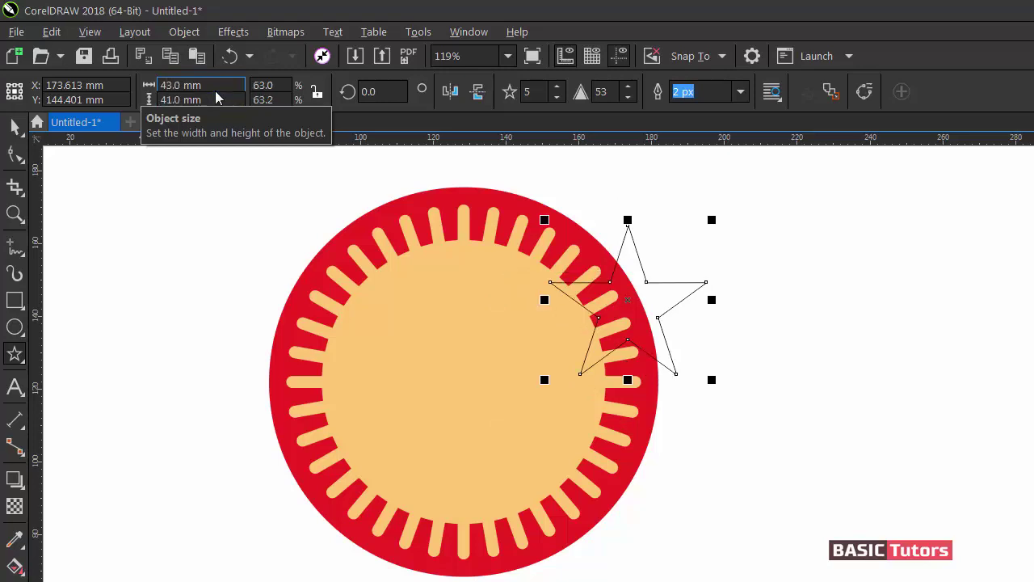
Move the star to roughly the middle of the toothed shape and set its sharpness to 30.
{"action": "left_click", "coordinate": [15, 127]}
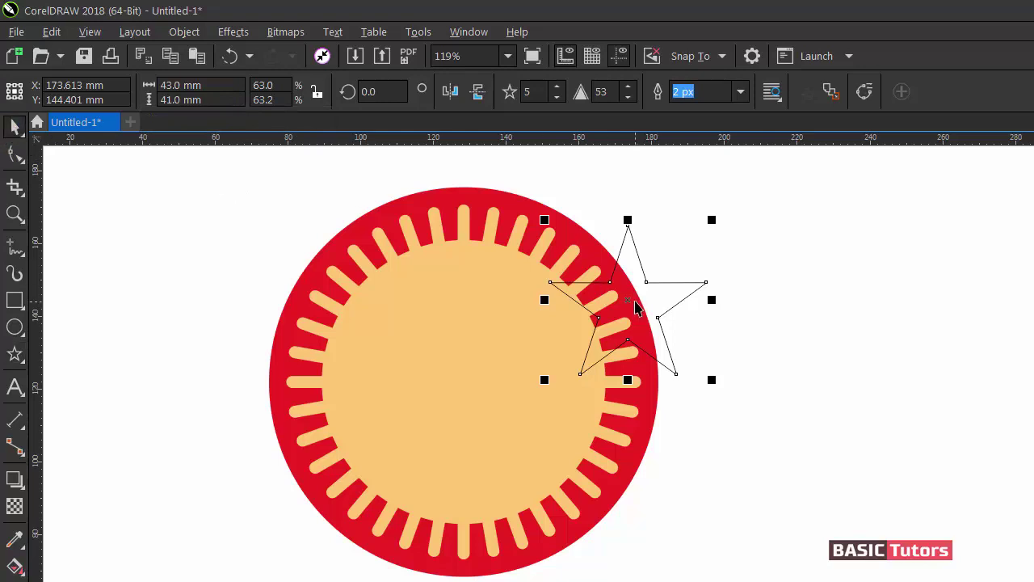
{"action": "left_click_drag", "start_coordinate": [636, 307], "coordinate": [473, 376]}
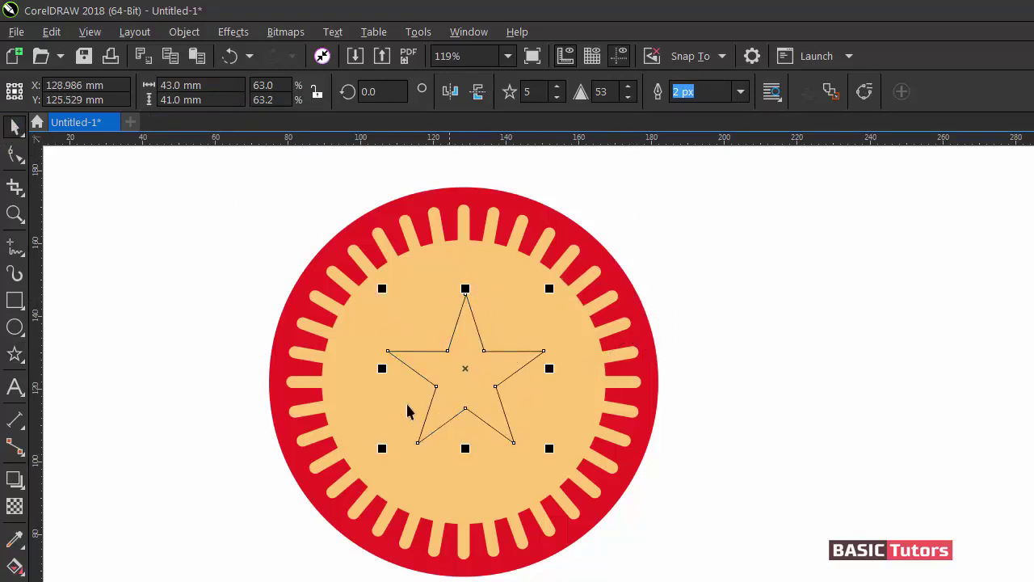
{"action": "left_click", "coordinate": [598, 93]}
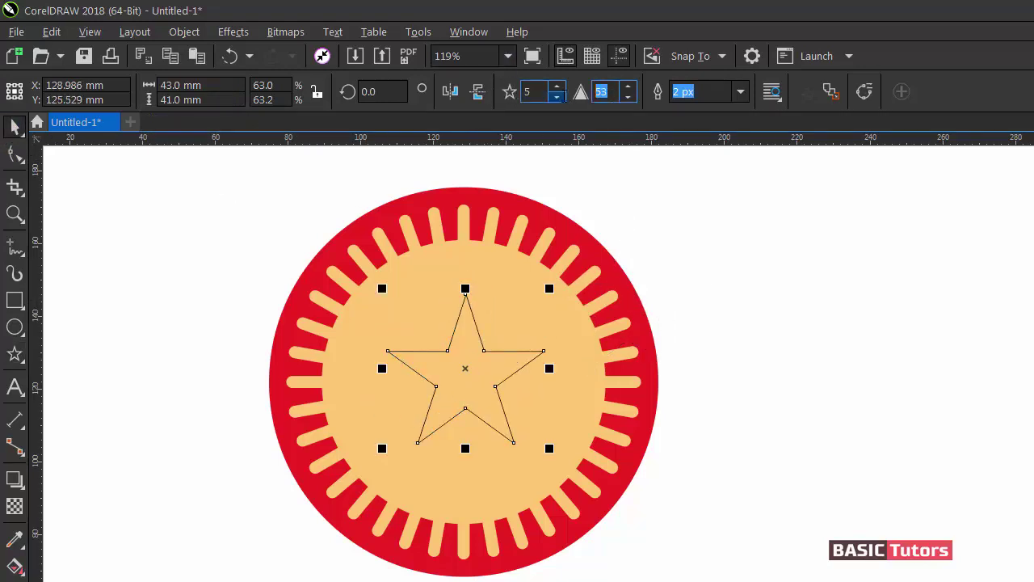
{"action": "key", "text": "Return"}
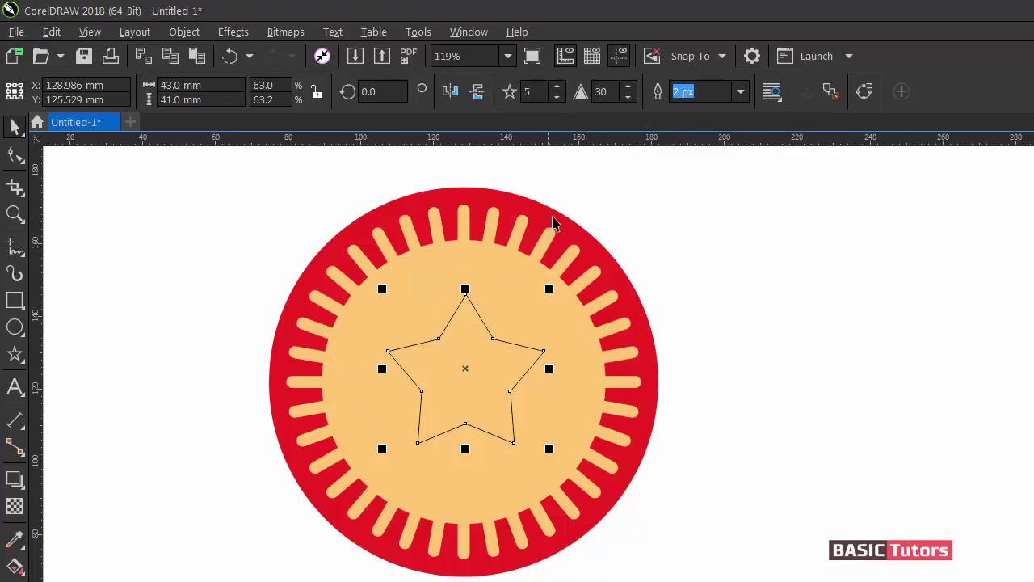
Convert the star to curves and turn all its nodes into smooth nodes with curved segments.
{"action": "left_click", "coordinate": [13, 153]}
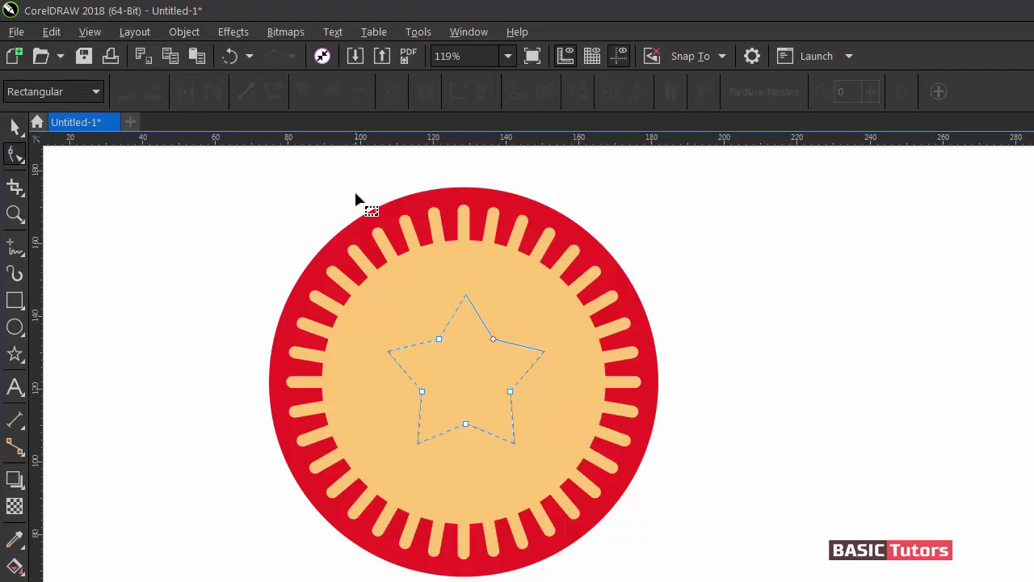
{"action": "left_click", "coordinate": [51, 32]}
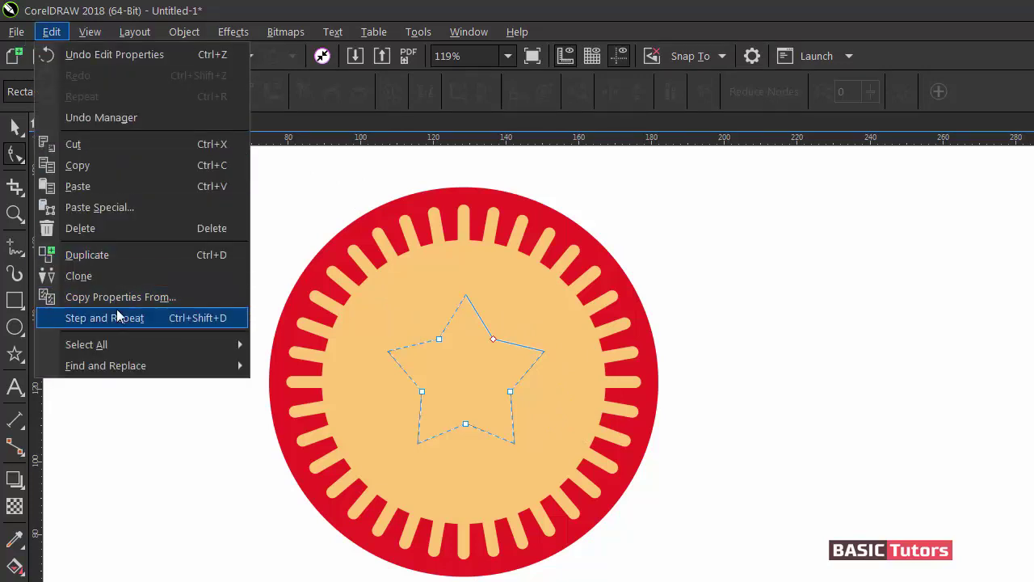
{"action": "mouse_move", "coordinate": [182, 33]}
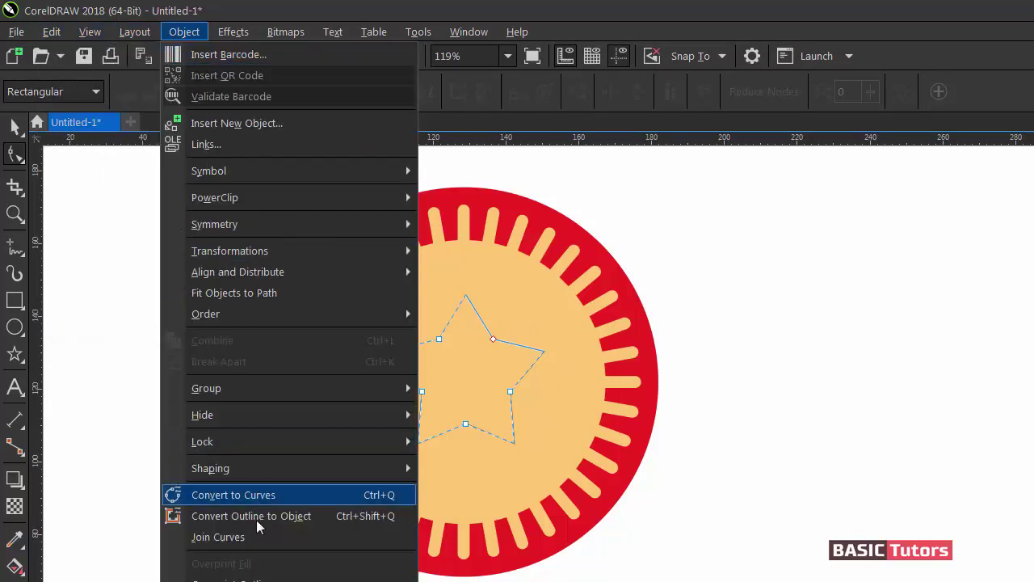
{"action": "left_click", "coordinate": [241, 495]}
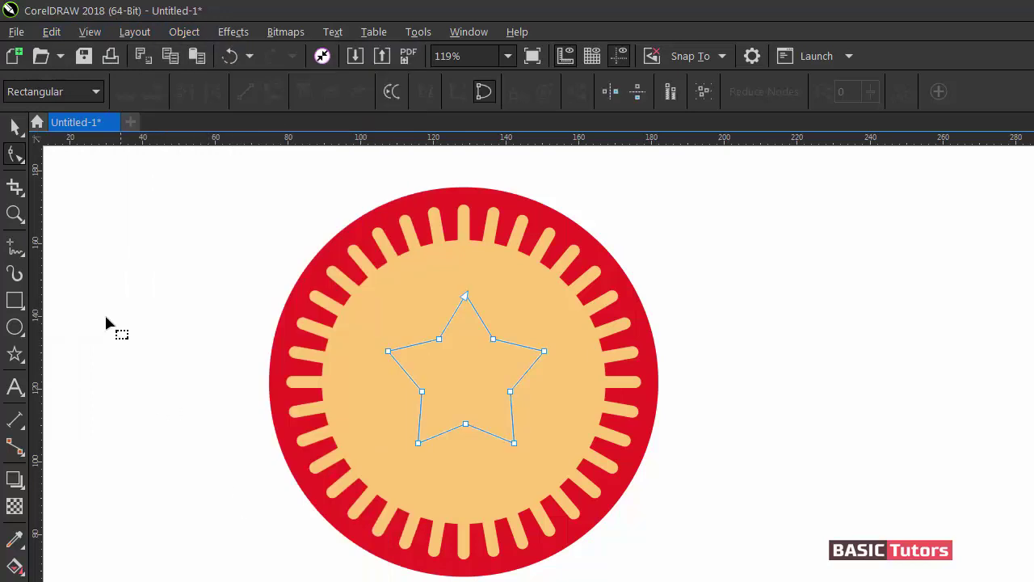
{"action": "left_click_drag", "start_coordinate": [322, 252], "coordinate": [560, 472]}
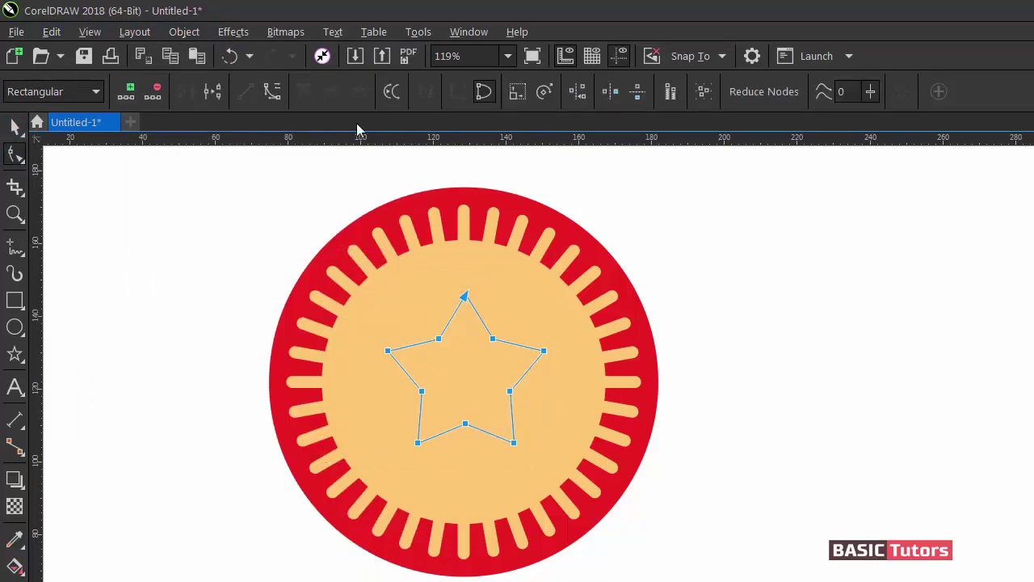
{"action": "left_click", "coordinate": [328, 98]}
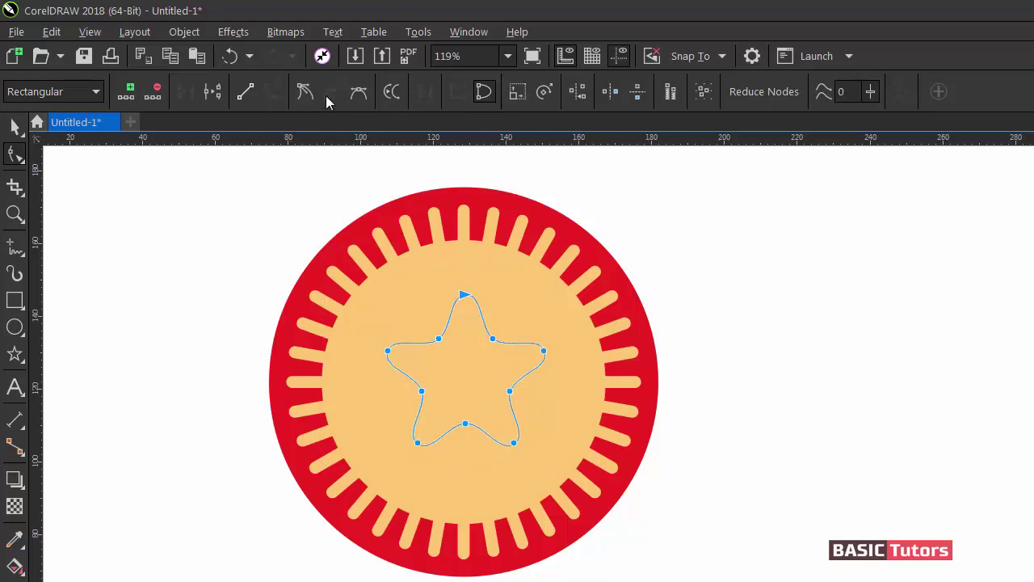
Finish node editing on the rounded star and give it a uniform fill.
{"action": "left_click", "coordinate": [14, 126]}
{"action": "left_click", "coordinate": [636, 225]}
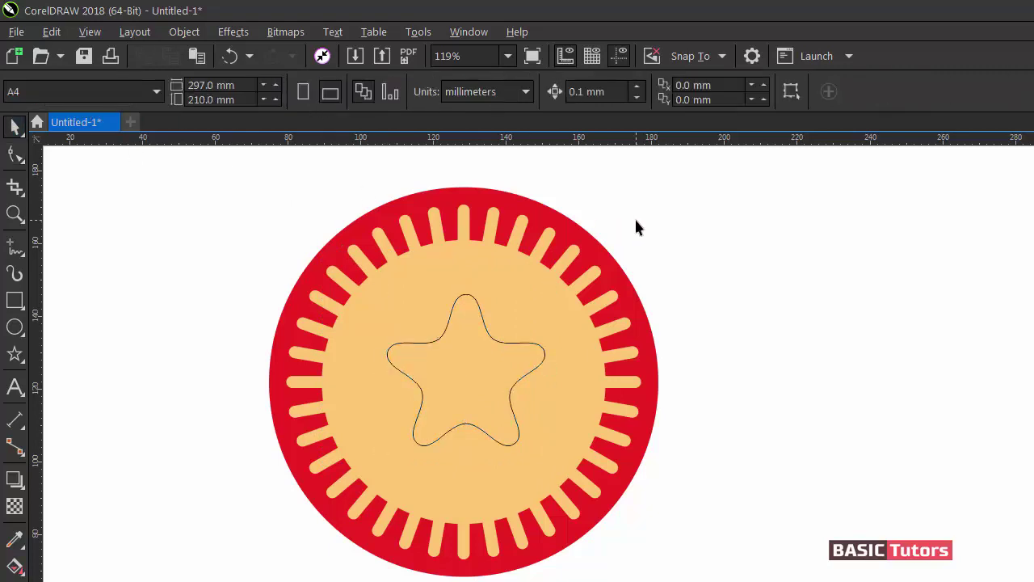
{"action": "left_click", "coordinate": [494, 346]}
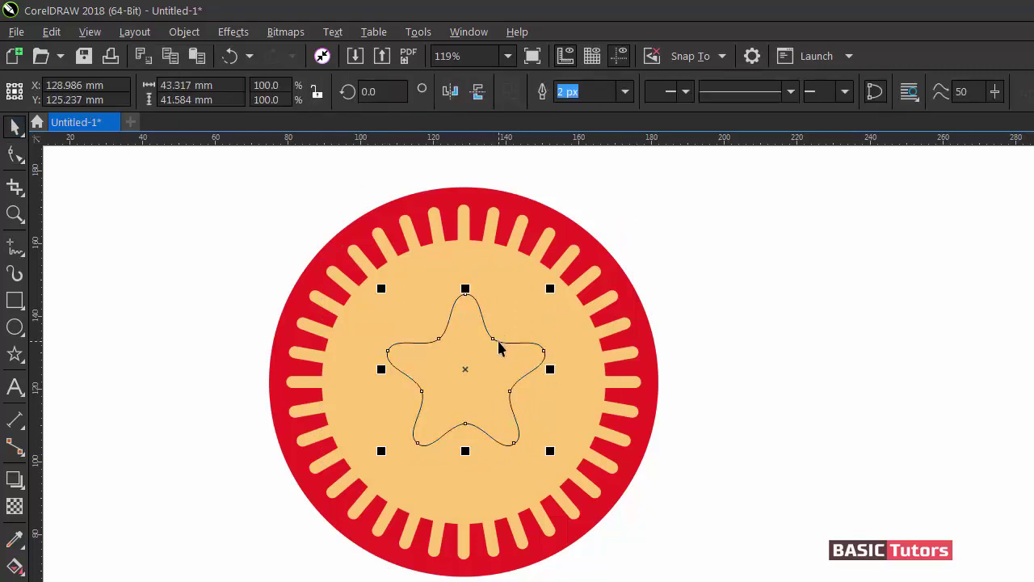
{"action": "left_click", "coordinate": [15, 565]}
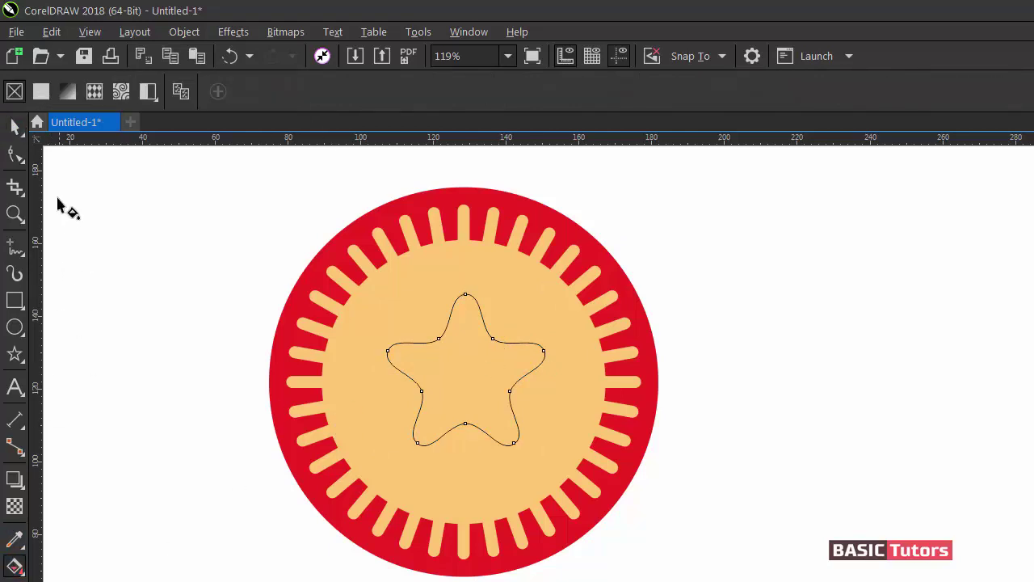
{"action": "left_click", "coordinate": [41, 92]}
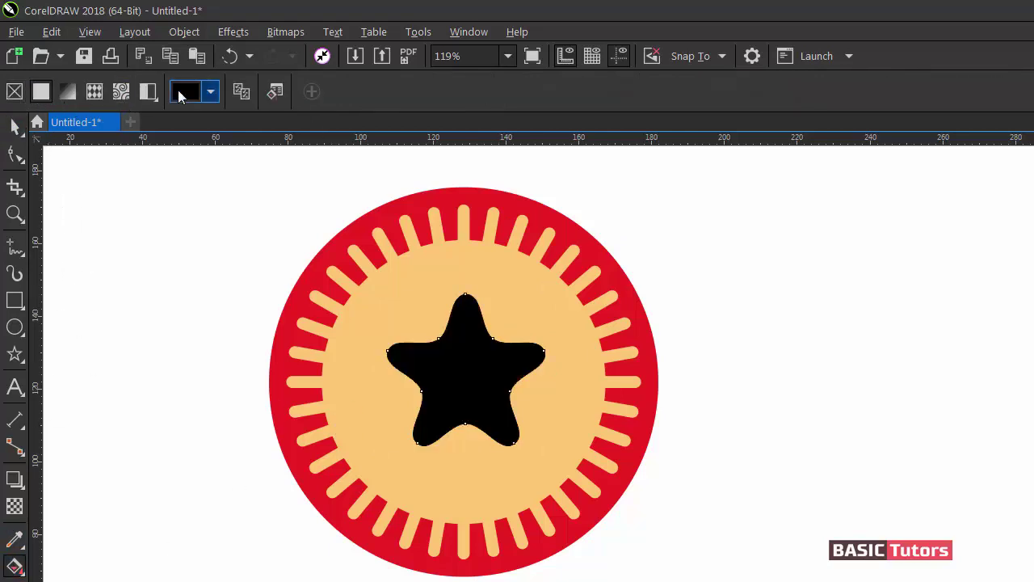
Set the star's fill to a dark brown in the CMYK model with C 33, M 84 and Y 100.
{"action": "left_click", "coordinate": [178, 90]}
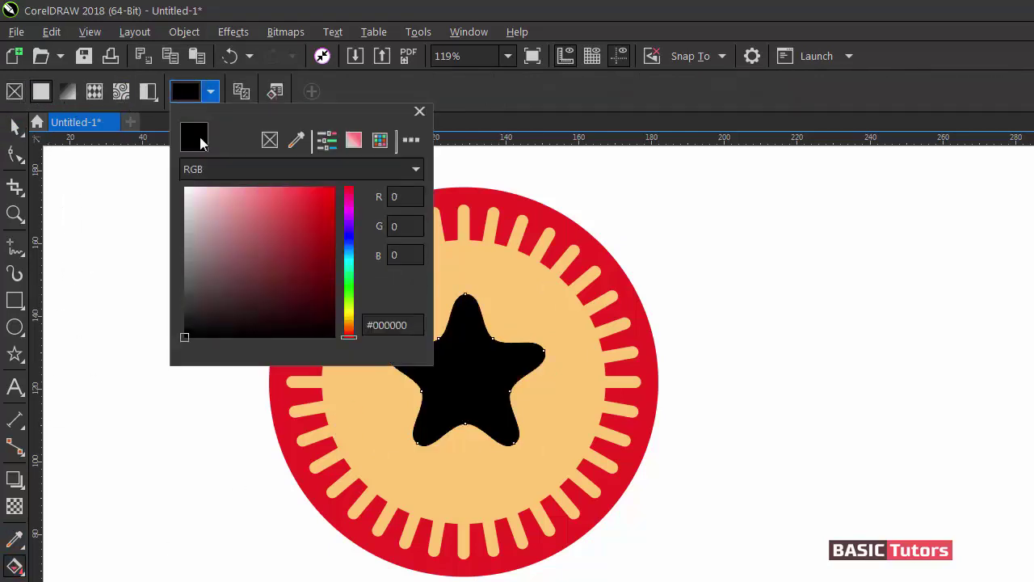
{"action": "left_click", "coordinate": [374, 171]}
{"action": "left_click", "coordinate": [269, 201]}
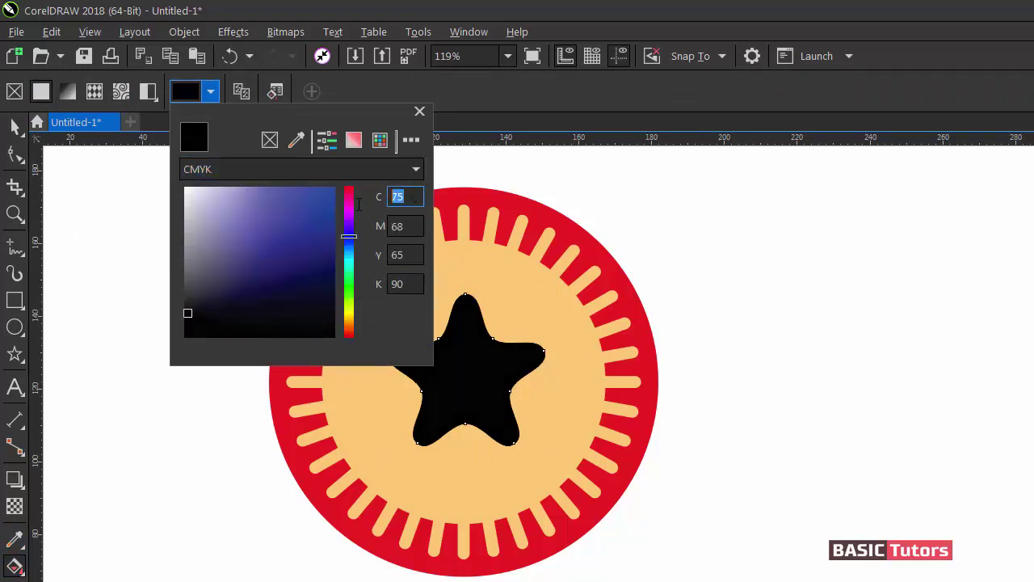
{"action": "type", "text": "33"}
{"action": "key", "text": "Tab"}
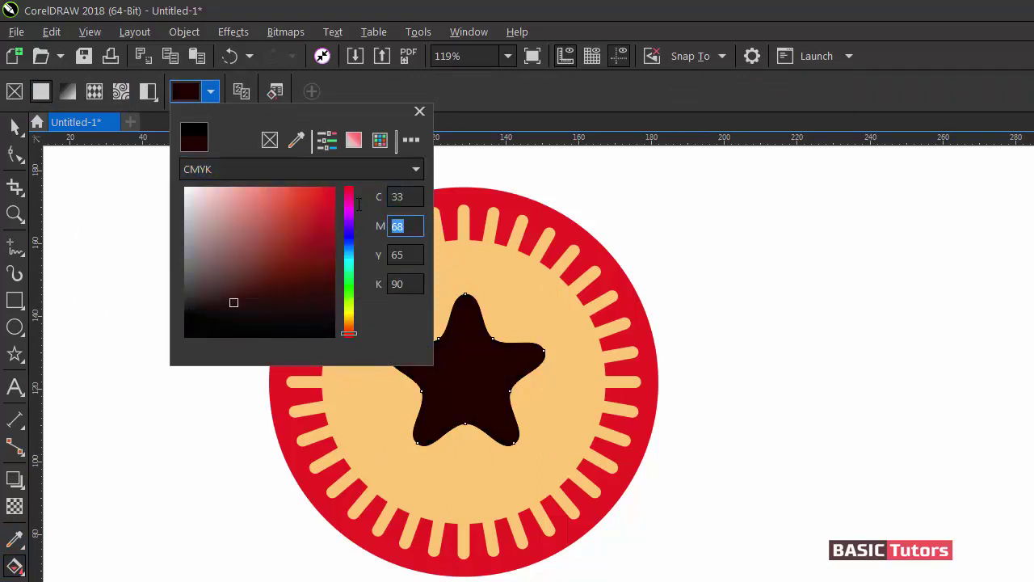
{"action": "key", "text": "Tab"}
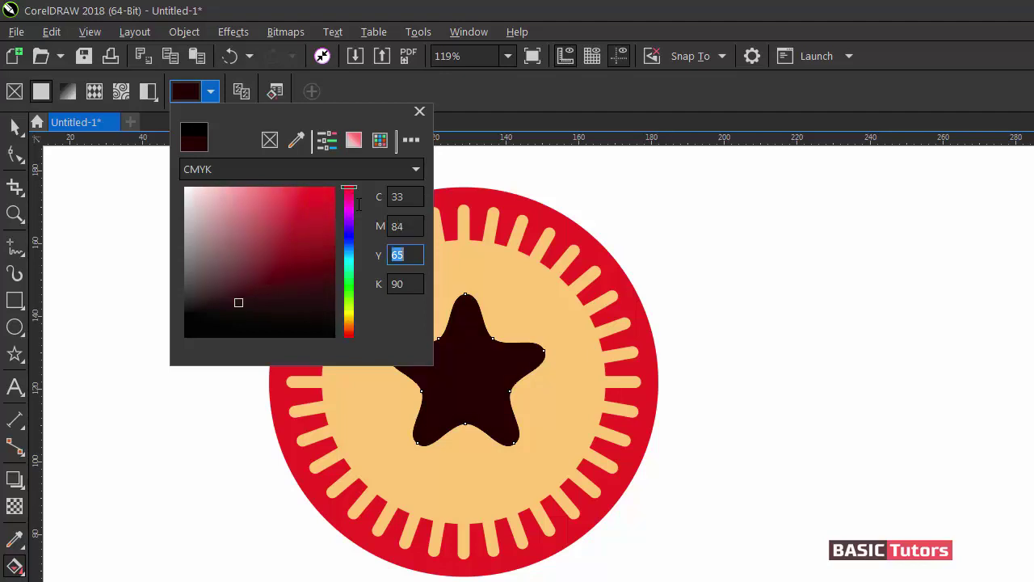
{"action": "key", "text": "Tab"}
{"action": "type", "text": "4"}
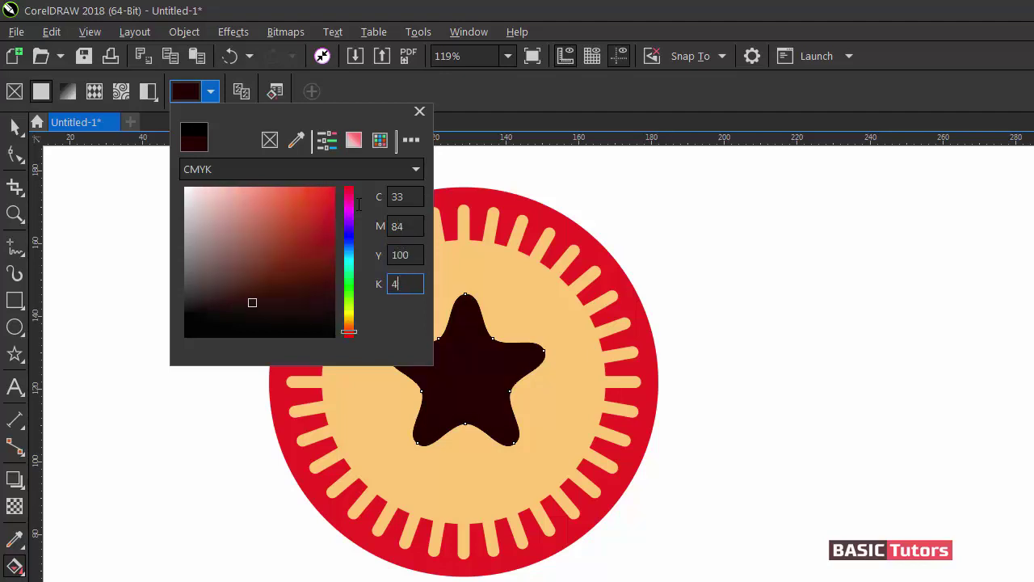
{"action": "key", "text": "Return"}
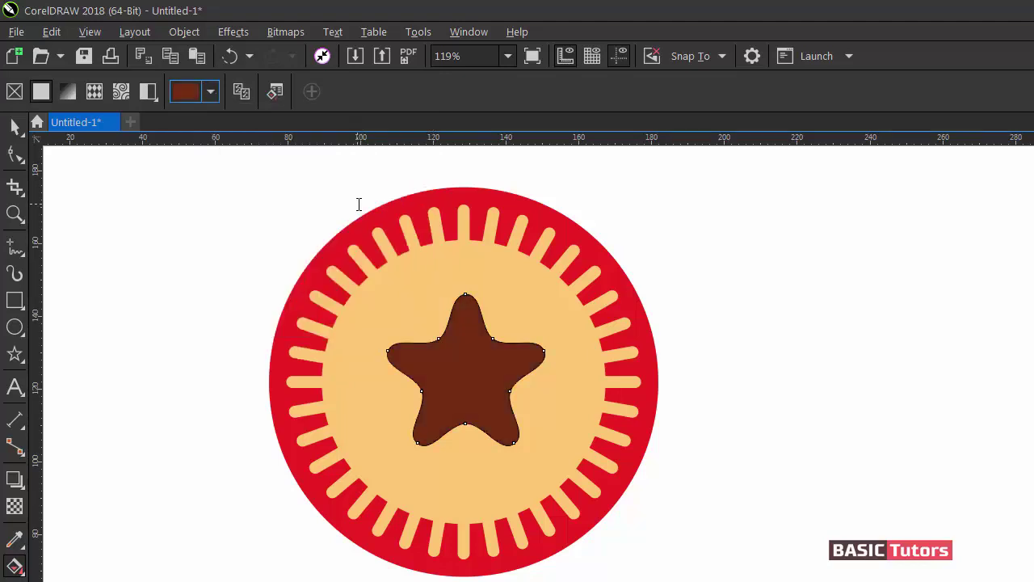
Remove the star's outline by setting its width to 0, and deselect it.
{"action": "left_click", "coordinate": [15, 127]}
{"action": "type", "text": "0"}
{"action": "key", "text": "Return"}
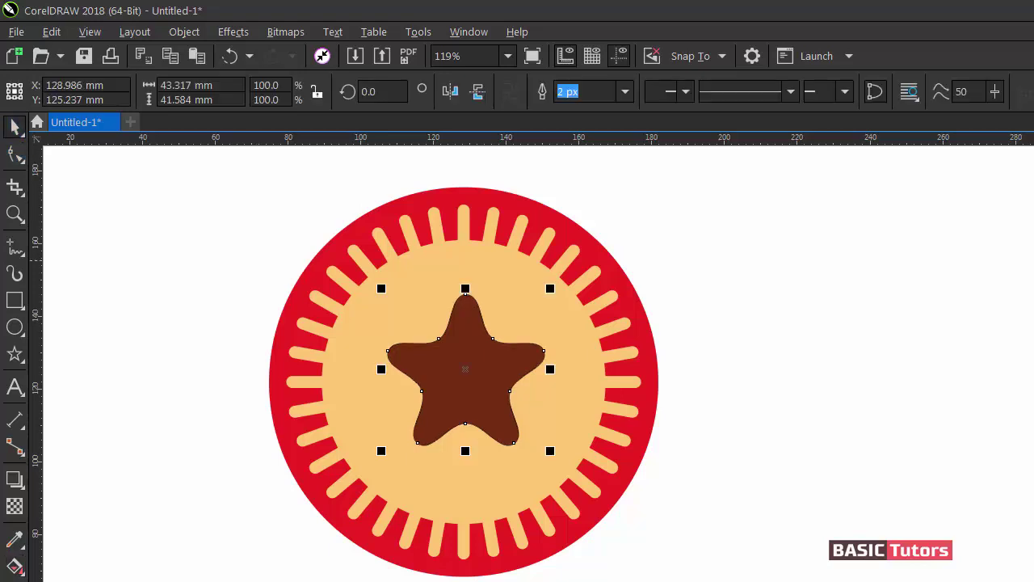
{"action": "left_click", "coordinate": [786, 229]}
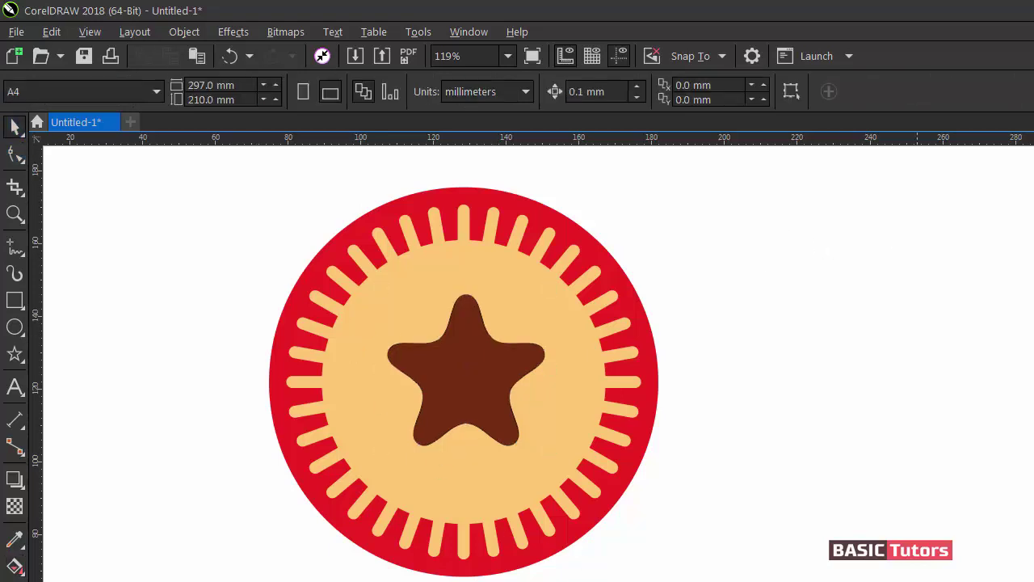
Add the artistic text SUMMER beside the badge, starting outside the circle's upper-left edge.
{"action": "scroll", "coordinate": [533, 355], "scroll_direction": "right", "scroll_amount": 1}
{"action": "left_click", "coordinate": [15, 387]}
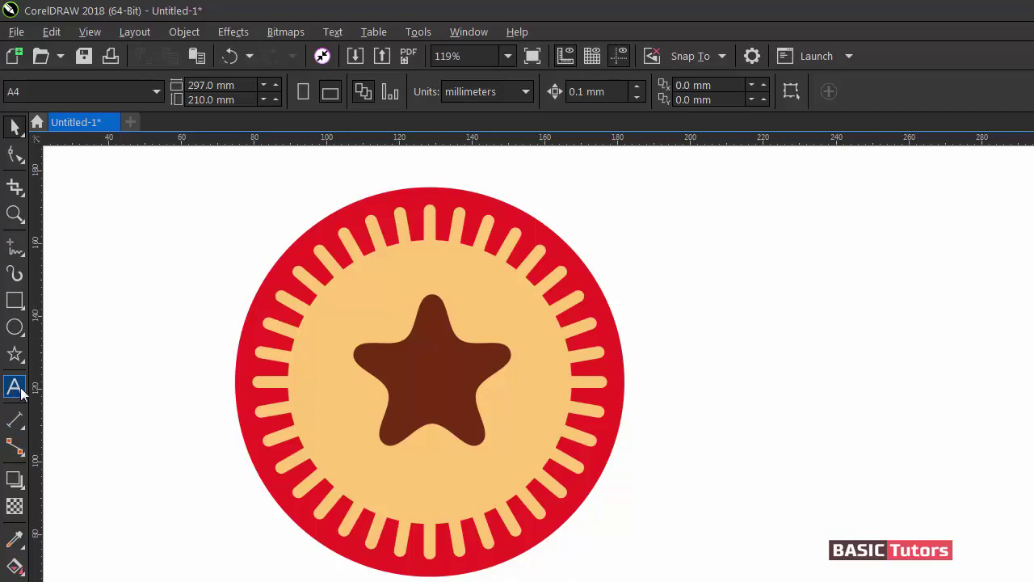
{"action": "left_click", "coordinate": [148, 305]}
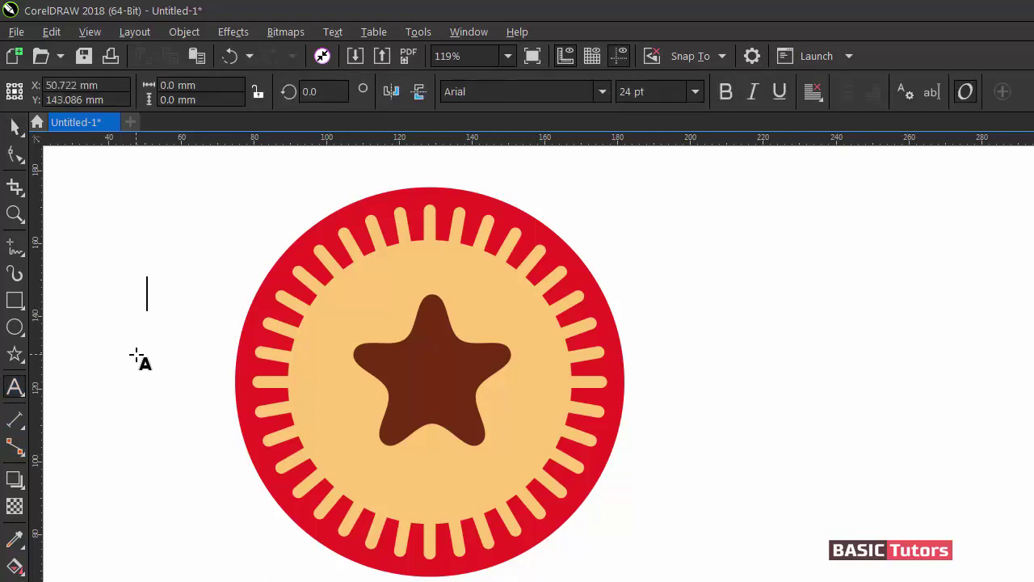
{"action": "type", "text": "SUMMER"}
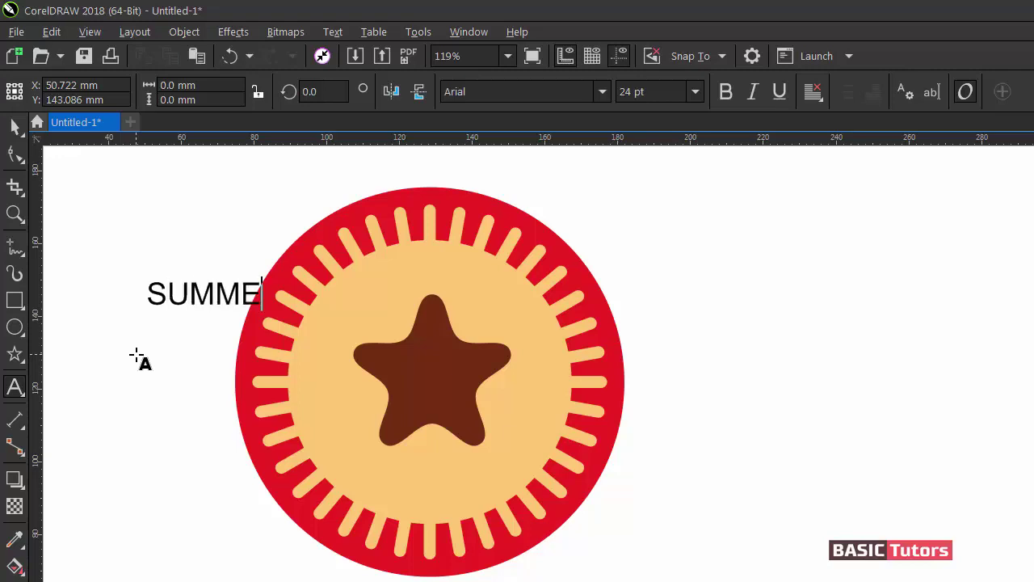
{"action": "key", "text": "ctrl+space"}
Format the SUMMER text in Cambria Bold at 40 pt.
{"action": "left_click", "coordinate": [525, 92]}
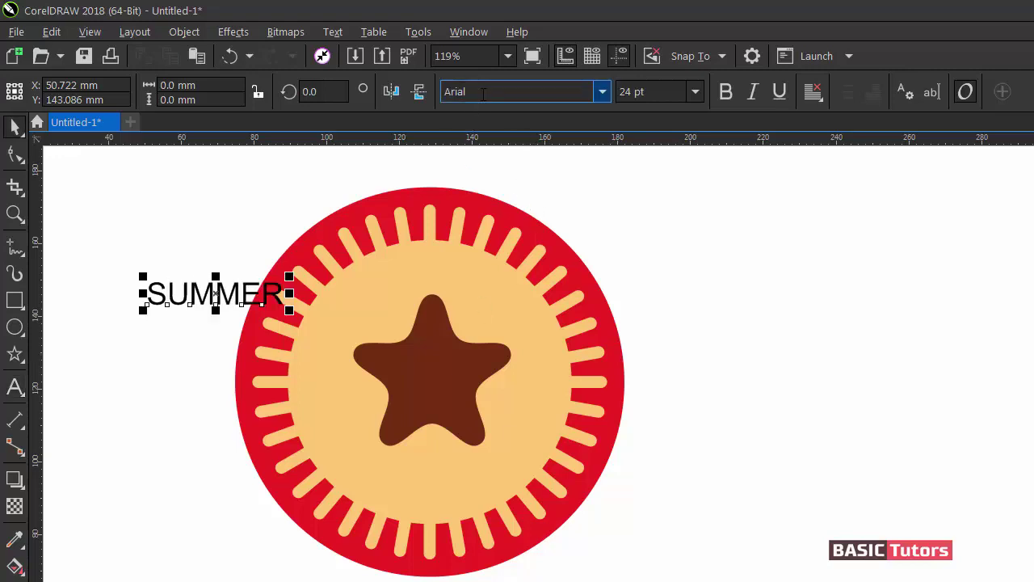
{"action": "left_click", "coordinate": [603, 91]}
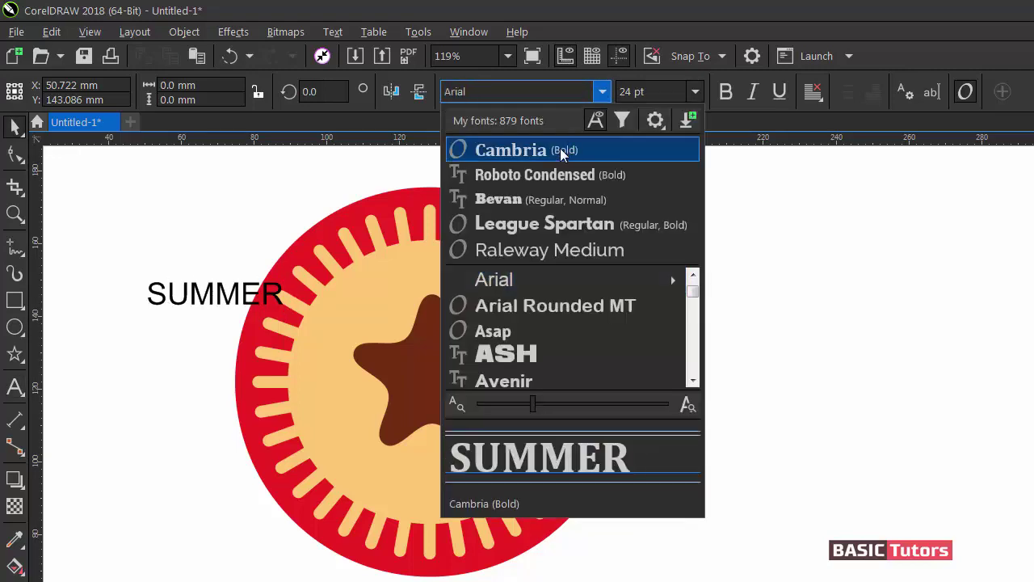
{"action": "left_click", "coordinate": [560, 148]}
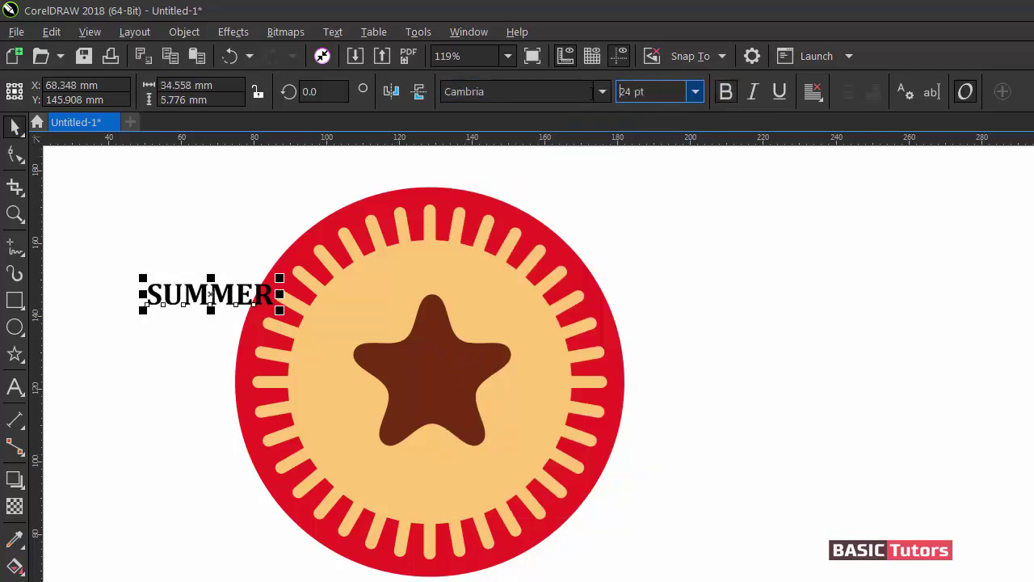
{"action": "left_click", "coordinate": [661, 95]}
{"action": "type", "text": "4"}
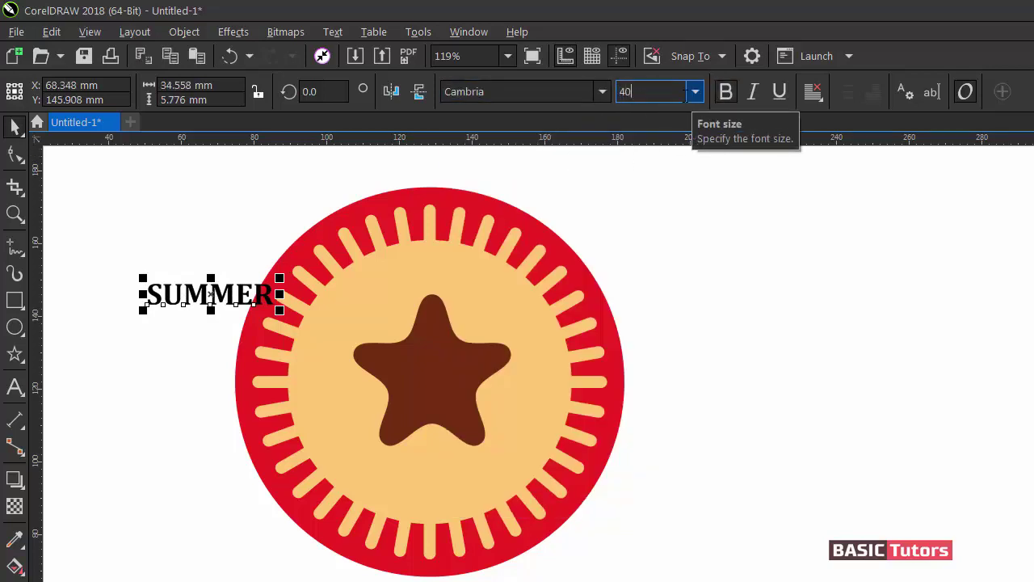
{"action": "type", "text": "0"}
{"action": "key", "text": "Return"}
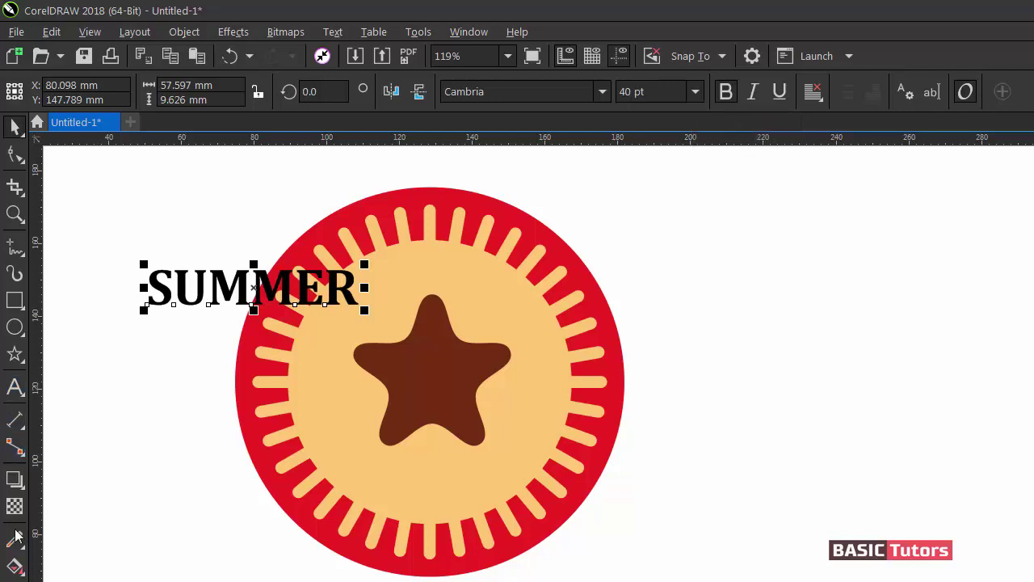
Fill the SUMMER text with a teal CMYK colour of C 92, M 53, Y 44, K 22.
{"action": "left_click", "coordinate": [14, 566]}
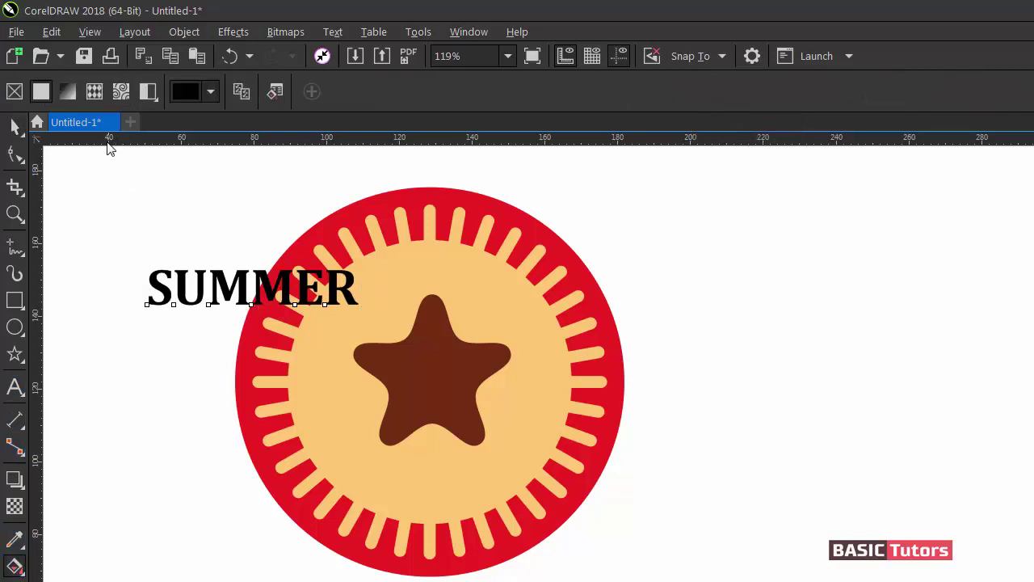
{"action": "left_click", "coordinate": [185, 91]}
{"action": "left_click", "coordinate": [347, 170]}
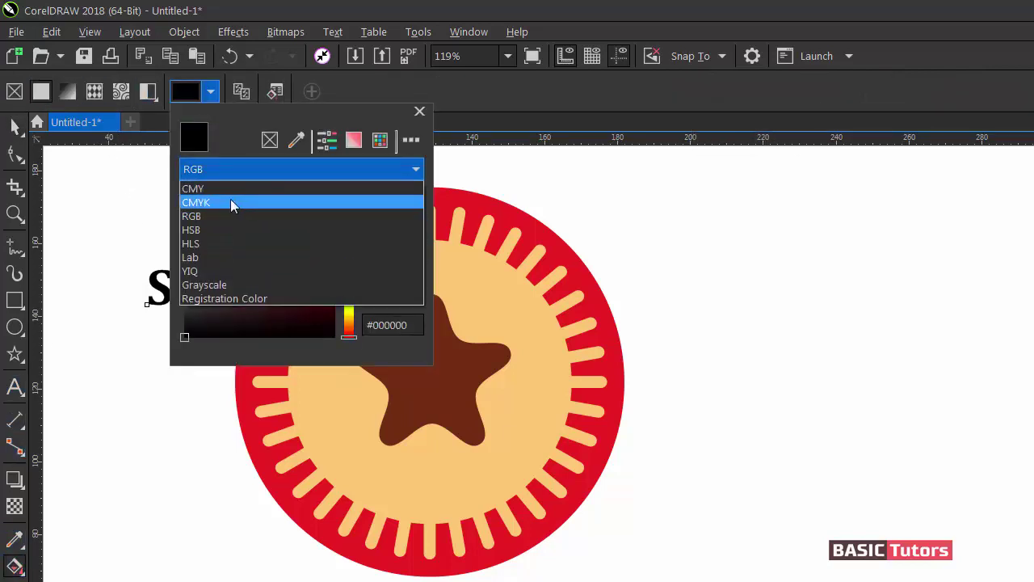
{"action": "left_click", "coordinate": [230, 199]}
{"action": "double_click", "coordinate": [412, 195]}
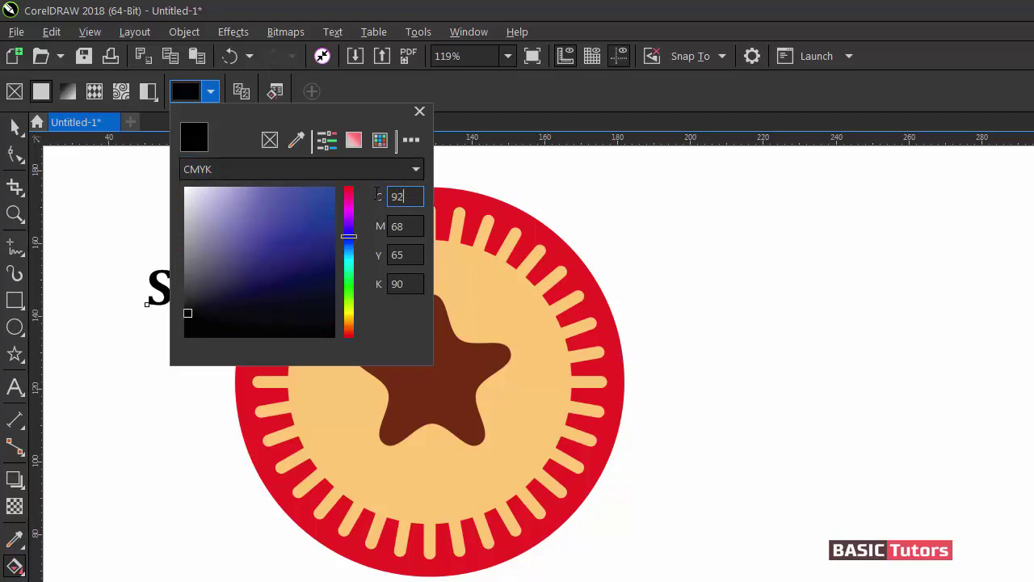
{"action": "key", "text": "Tab"}
{"action": "type", "text": "5"}
{"action": "key", "text": "Tab"}
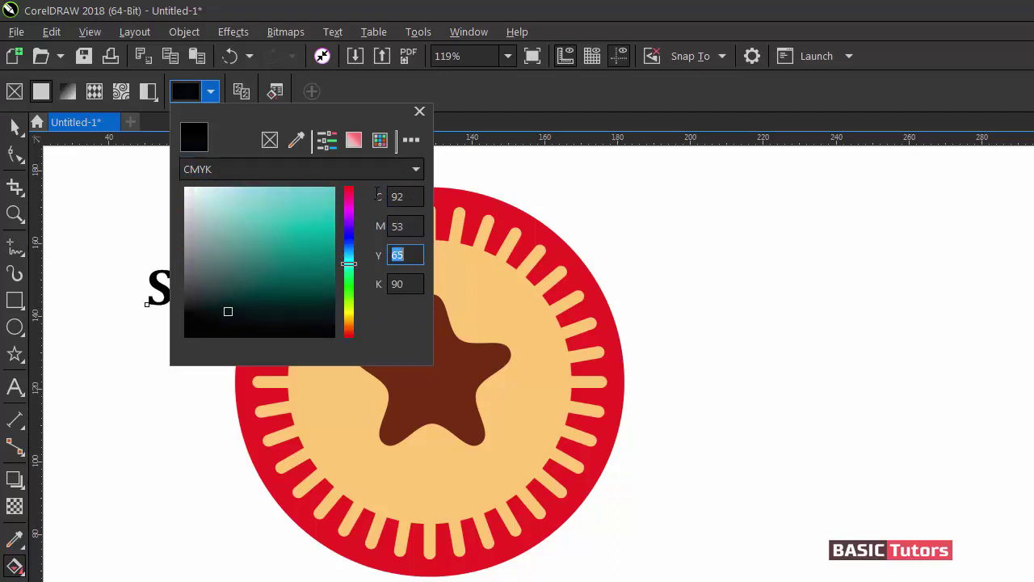
{"action": "type", "text": "44"}
{"action": "key", "text": "Tab"}
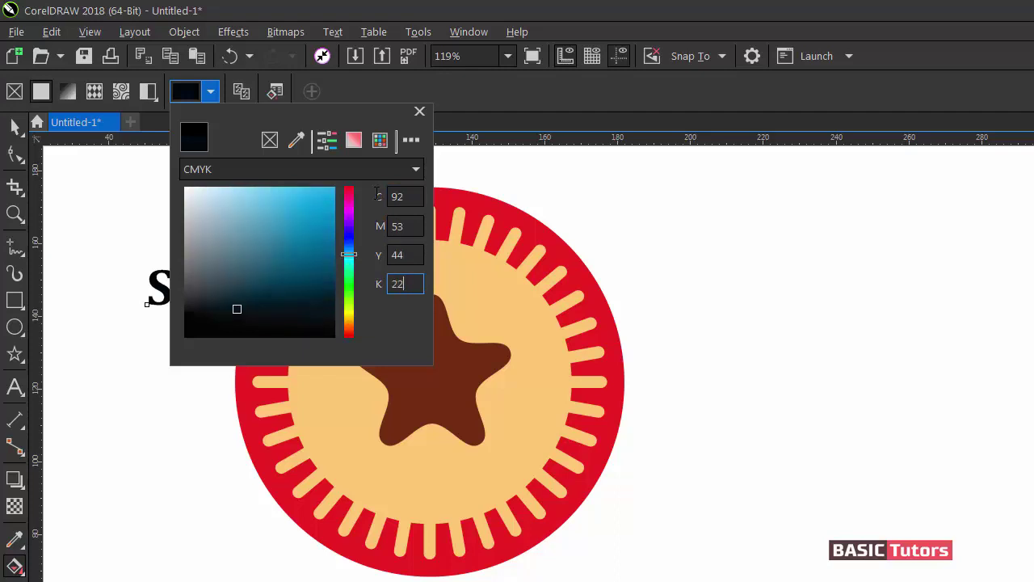
{"action": "type", "text": "22"}
{"action": "key", "text": "Return"}
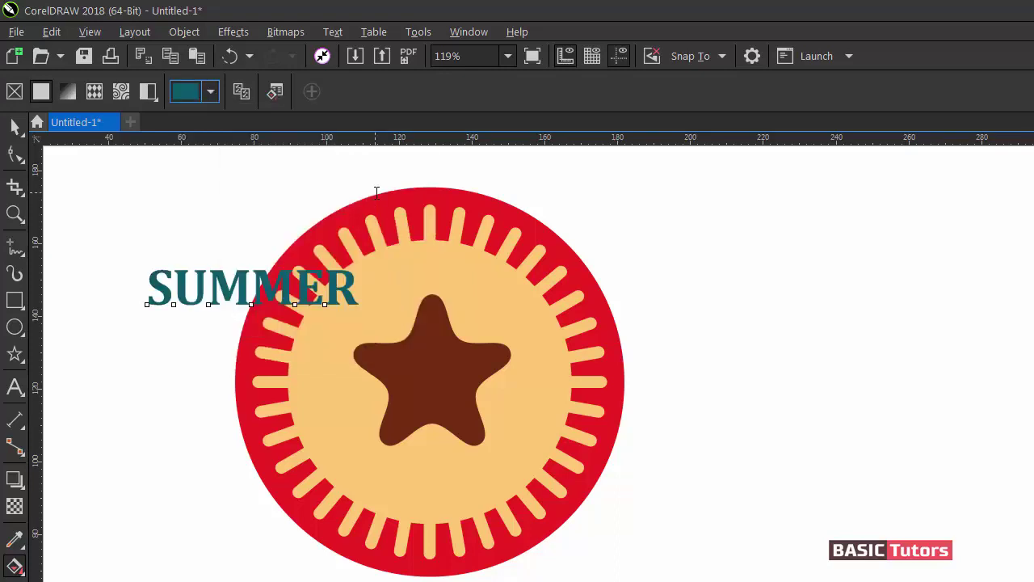
Make an unfilled concentric copy of the red circle with a 2 px outline, scaled to about 55 mm in diameter around the star.
{"action": "left_click", "coordinate": [14, 127]}
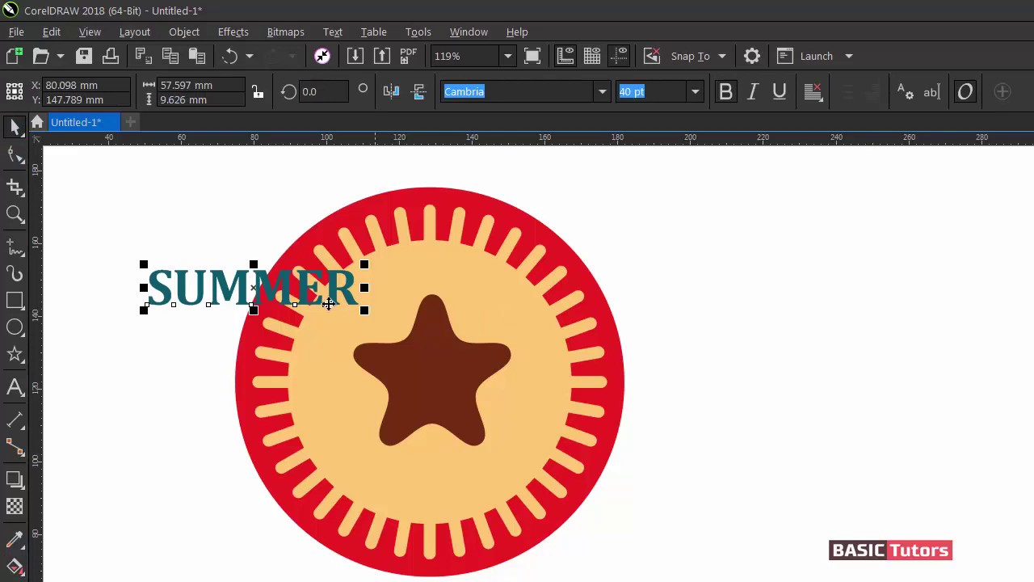
{"action": "left_click", "coordinate": [449, 231]}
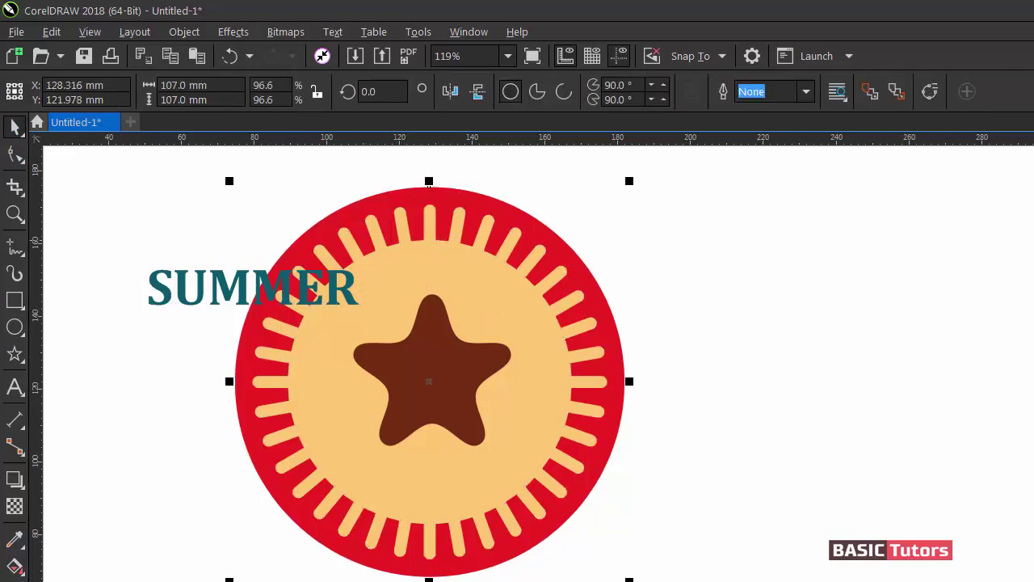
{"action": "type", "text": "2"}
{"action": "key", "text": "Return"}
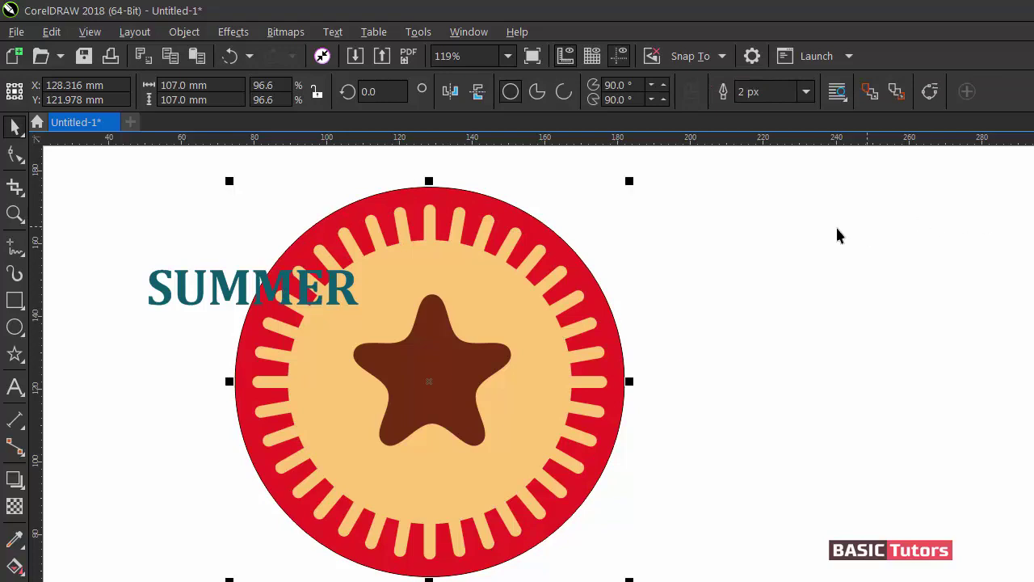
{"action": "left_click_drag", "start_coordinate": [633, 181], "coordinate": [553, 278]}
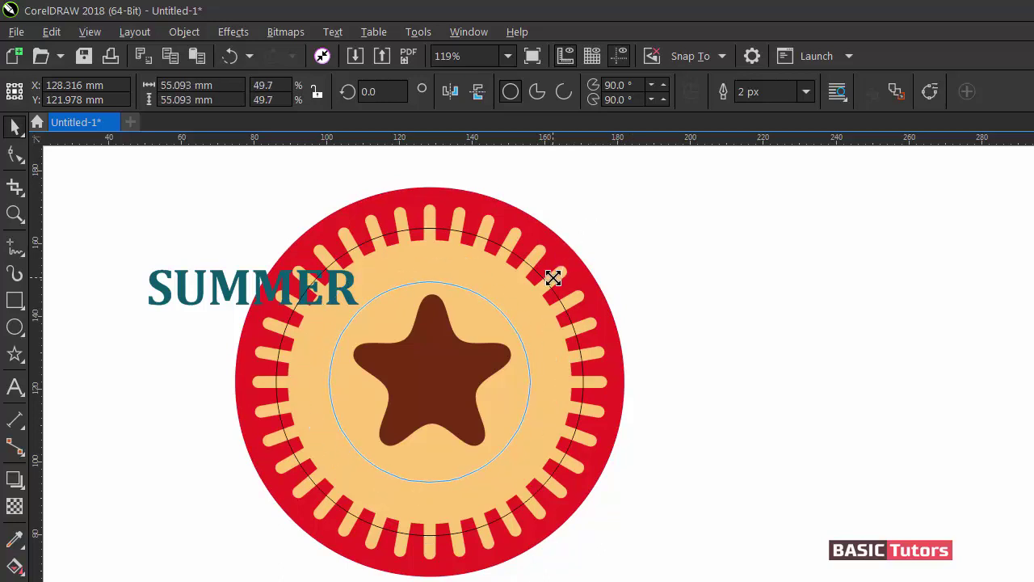
{"action": "left_click_drag", "start_coordinate": [553, 278], "coordinate": [553, 278]}
{"action": "left_click", "coordinate": [768, 297]}
Fit the SUMMER text to the thin circle around the star and scale both down slightly, to about 37.6 pt text.
{"action": "left_click", "coordinate": [332, 292]}
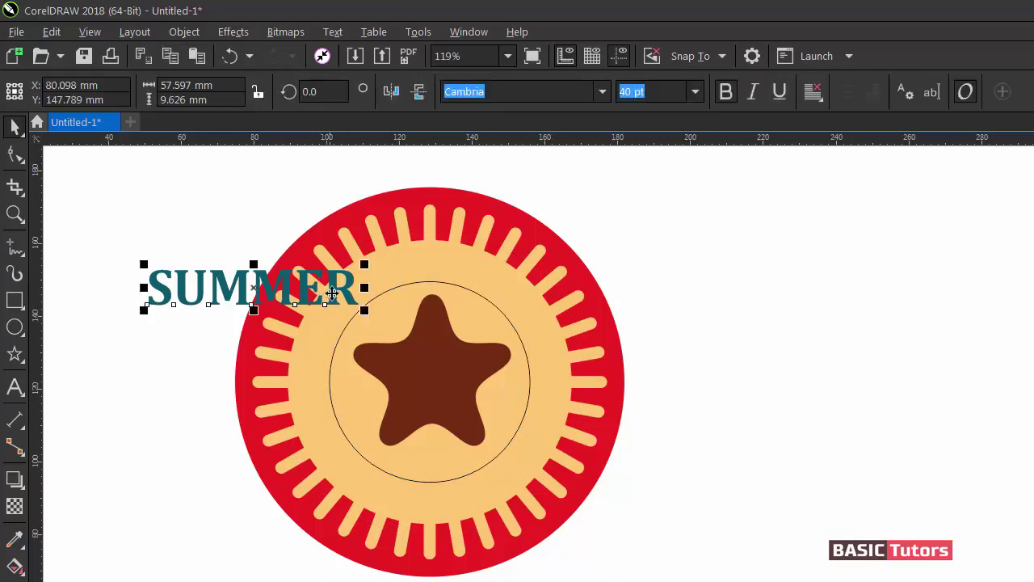
{"action": "left_click", "coordinate": [450, 285], "text": "shift"}
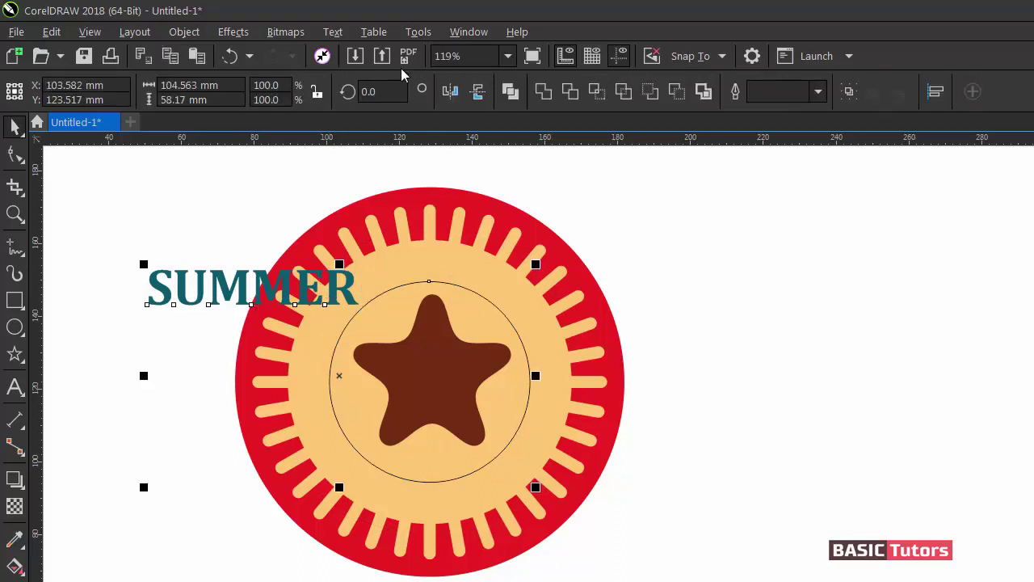
{"action": "left_click", "coordinate": [331, 32]}
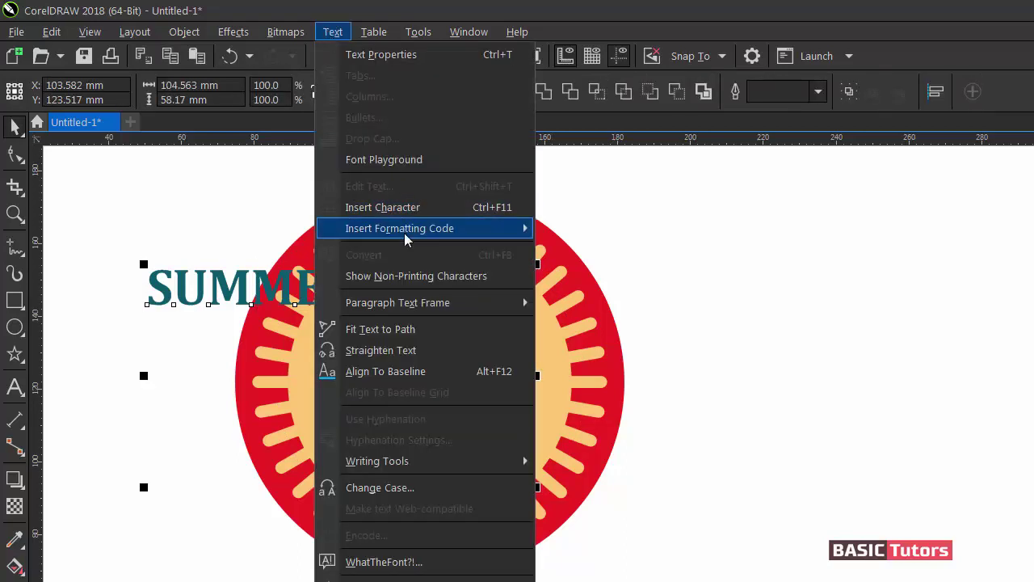
{"action": "left_click", "coordinate": [412, 329]}
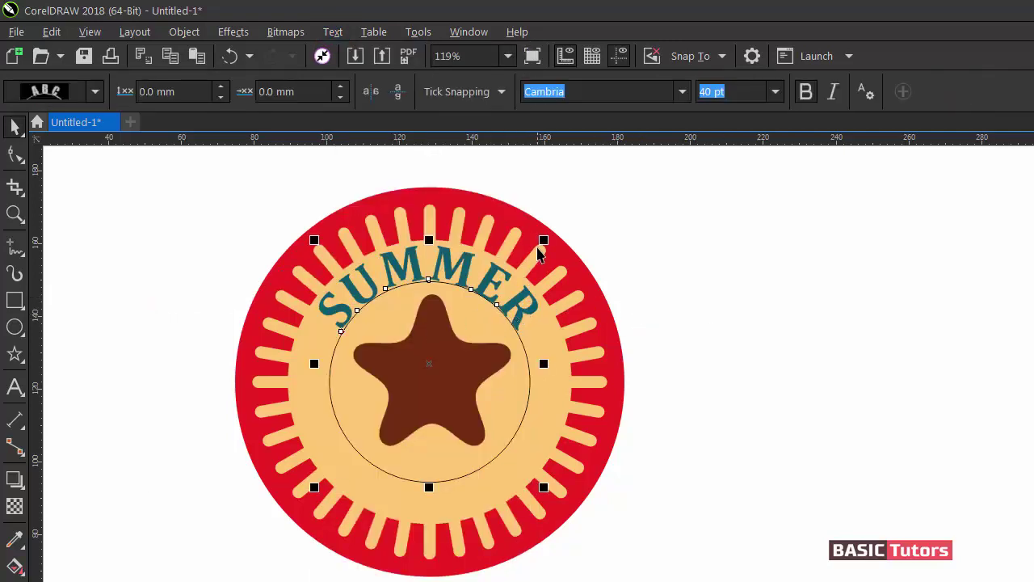
{"action": "left_click_drag", "start_coordinate": [542, 243], "coordinate": [536, 245]}
{"action": "left_click", "coordinate": [700, 273]}
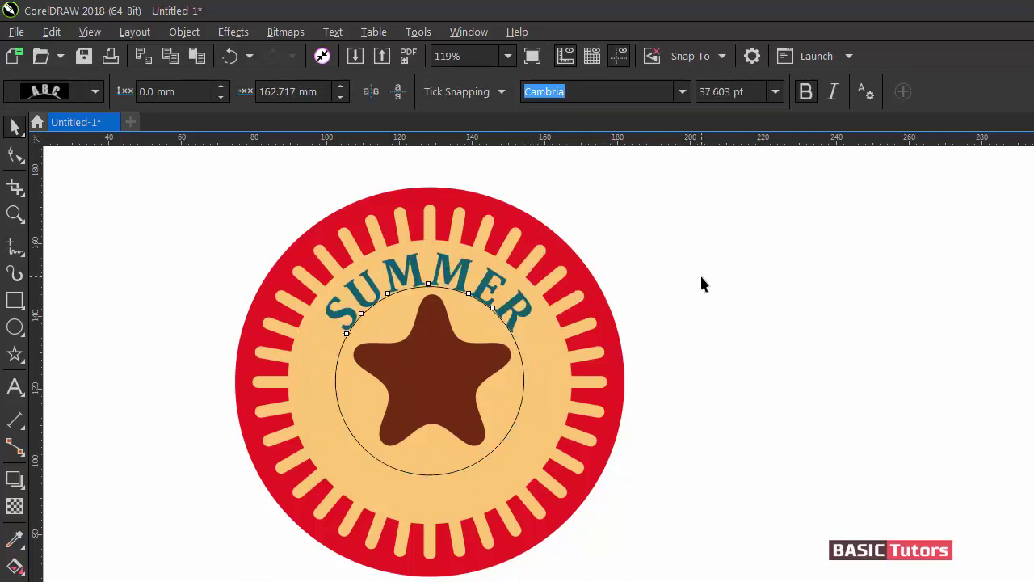
Widen the letter spacing of the curved SUMMER text evenly along the thin circle.
{"action": "left_click", "coordinate": [521, 304]}
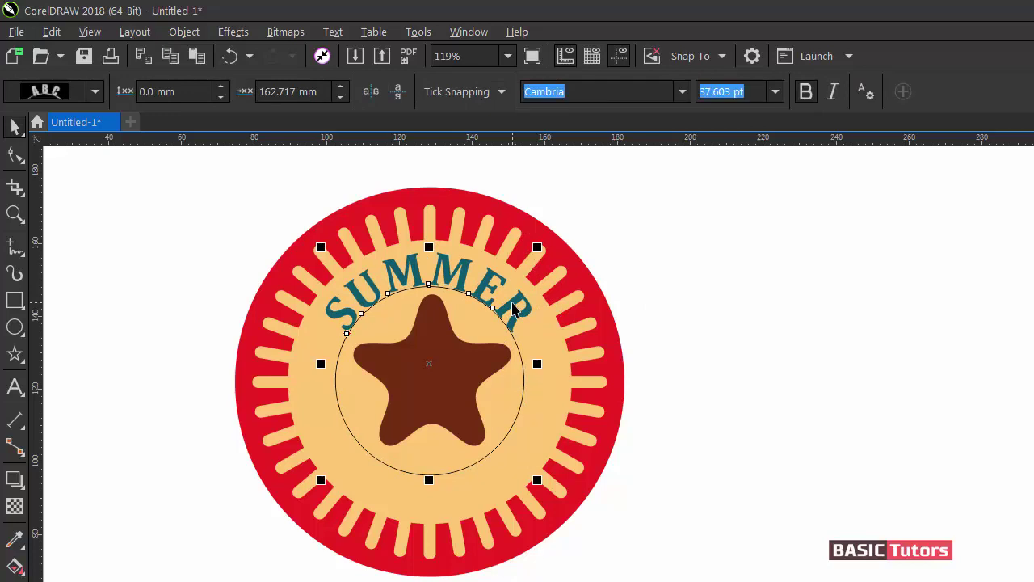
{"action": "double_click", "coordinate": [506, 305]}
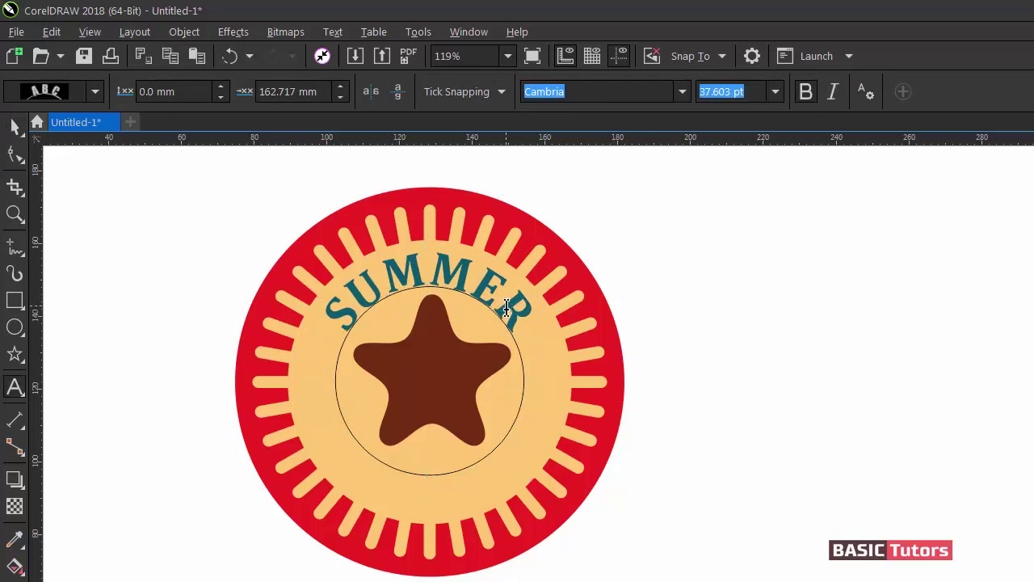
{"action": "key", "text": "ctrl+a"}
{"action": "key", "text": "ctrl+shift+period"}
{"action": "key", "text": "ctrl+shift+period"}
{"action": "key", "text": "ctrl+shift+period"}
{"action": "key", "text": "ctrl+shift+period"}
{"action": "key", "text": "ctrl+shift+period"}
{"action": "key", "text": "ctrl+shift+period"}
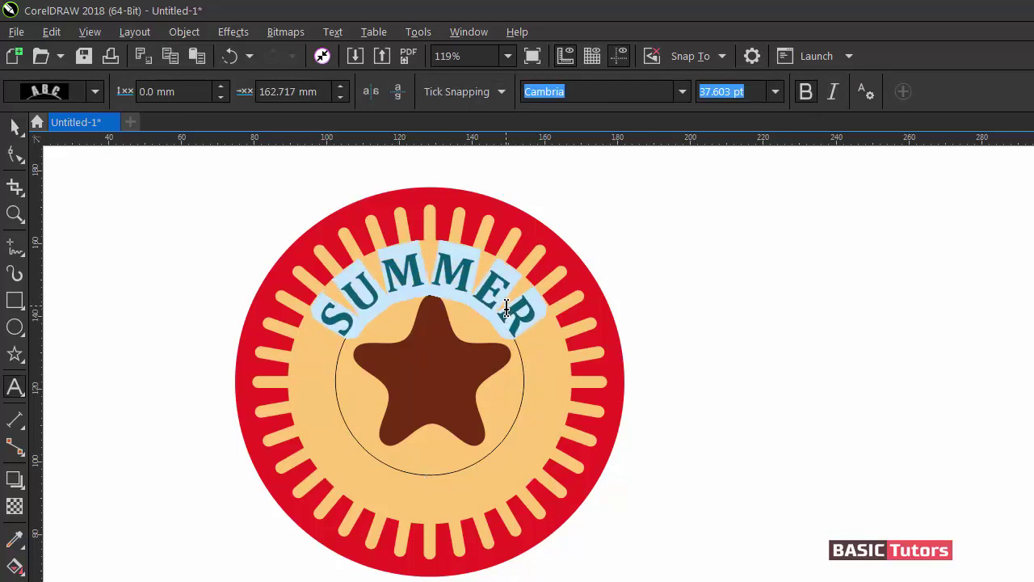
{"action": "key", "text": "ctrl+shift+period"}
{"action": "key", "text": "ctrl+shift+period"}
{"action": "key", "text": "ctrl+shift+period"}
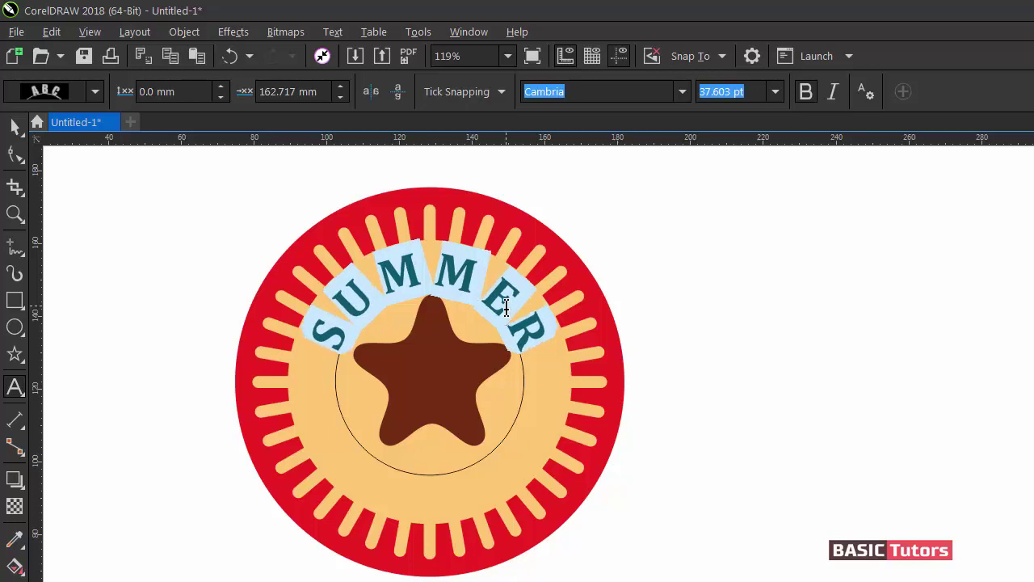
{"action": "key", "text": "ctrl+space"}
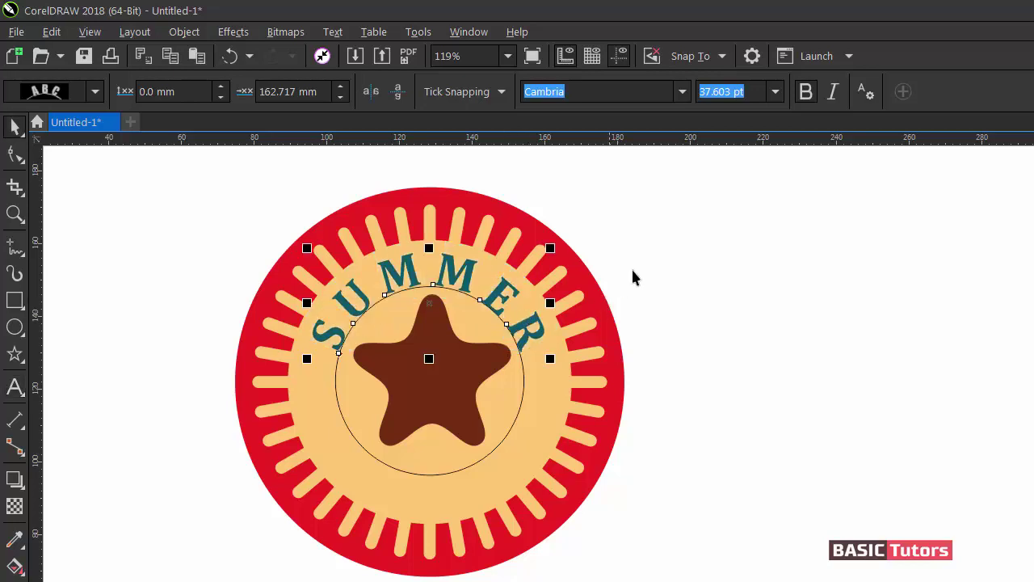
{"action": "left_click", "coordinate": [657, 267]}
Set the curved SUMMER text's size to 40 pt.
{"action": "left_click", "coordinate": [387, 280]}
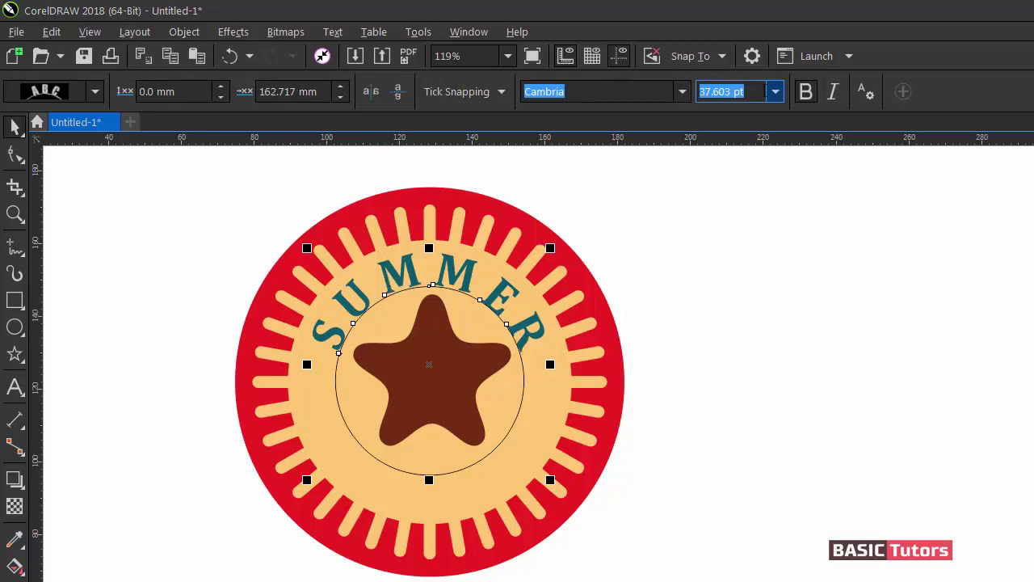
{"action": "type", "text": "40"}
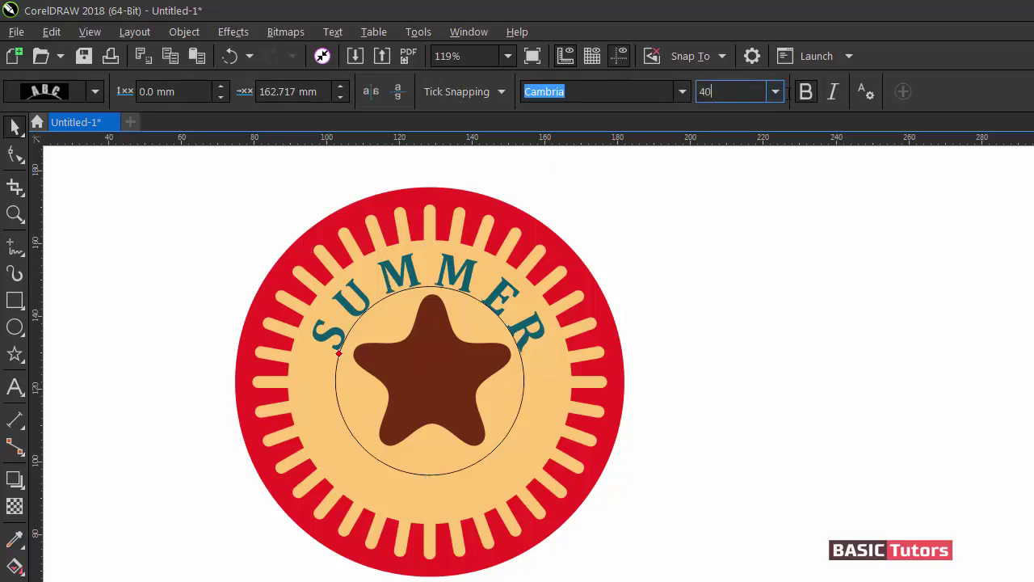
{"action": "key", "text": "Return"}
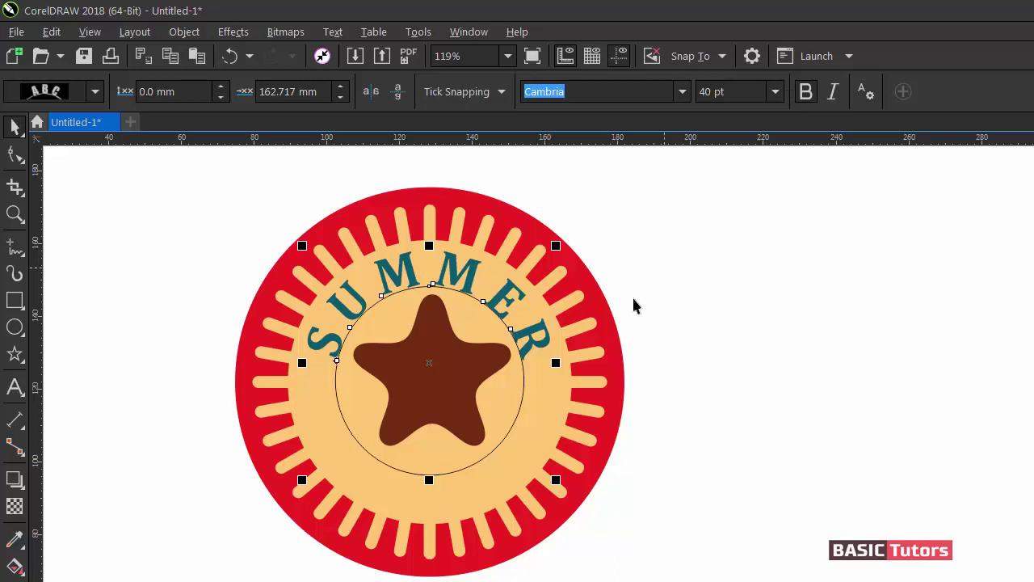
{"action": "double_click", "coordinate": [525, 340]}
{"action": "key", "text": "ctrl+a"}
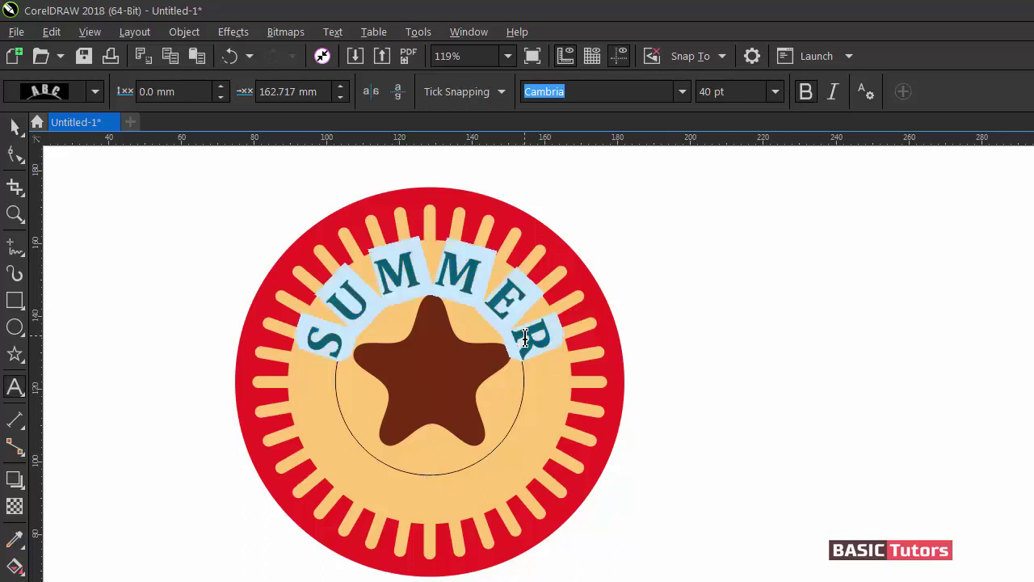
{"action": "left_click", "coordinate": [15, 127]}
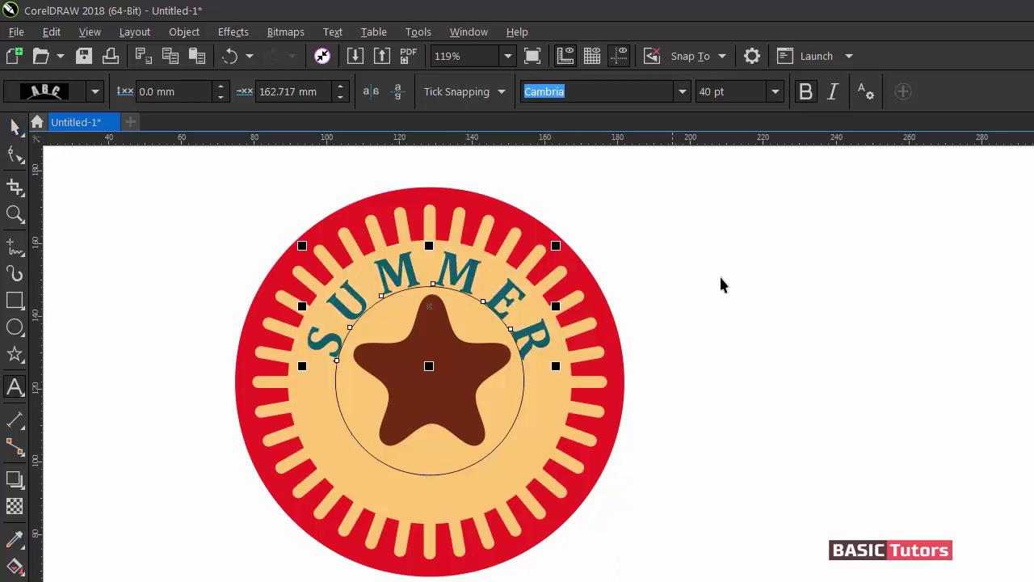
{"action": "left_click", "coordinate": [720, 279]}
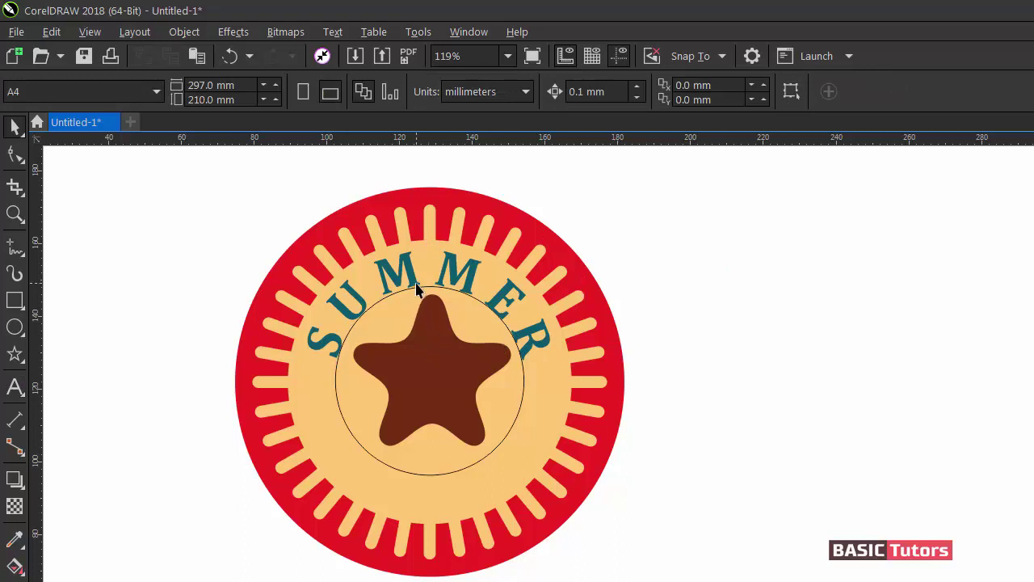
Duplicate the curved SUMMER text, mirror the copy both ways, and place it under the star, about 9.5 mm from the path with 115 mm offset.
{"action": "left_click", "coordinate": [416, 294]}
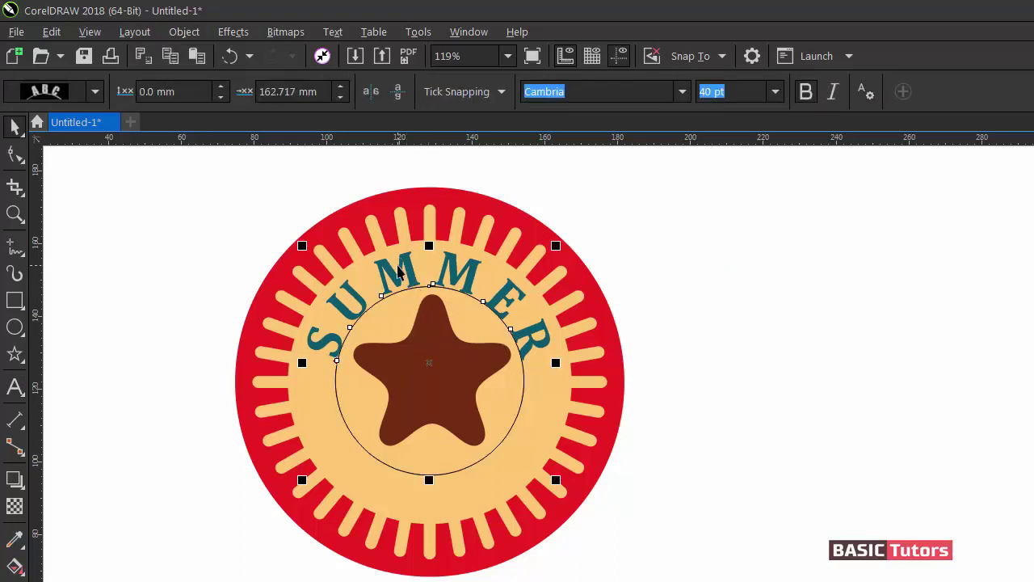
{"action": "left_click", "coordinate": [51, 31]}
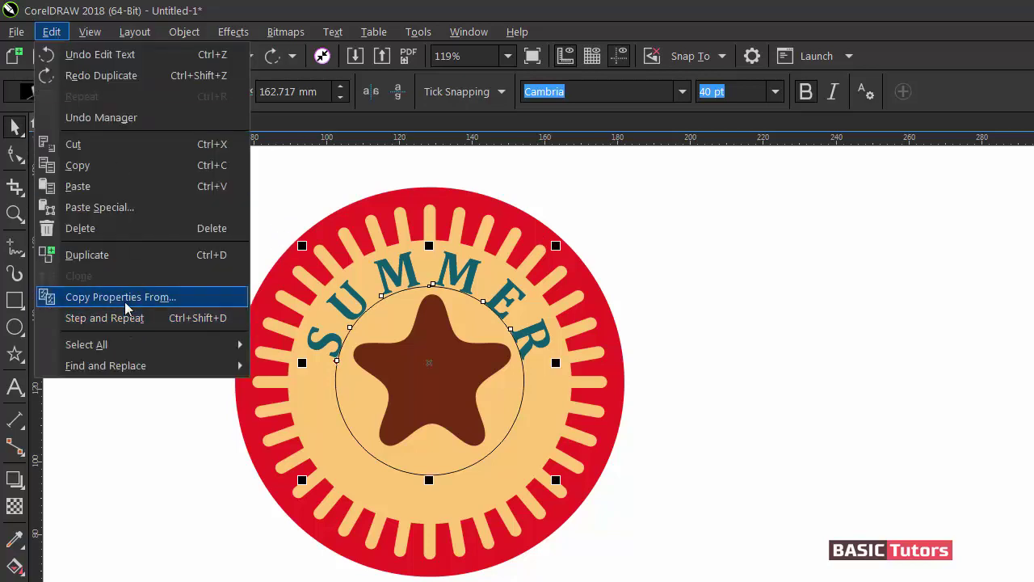
{"action": "left_click", "coordinate": [121, 255]}
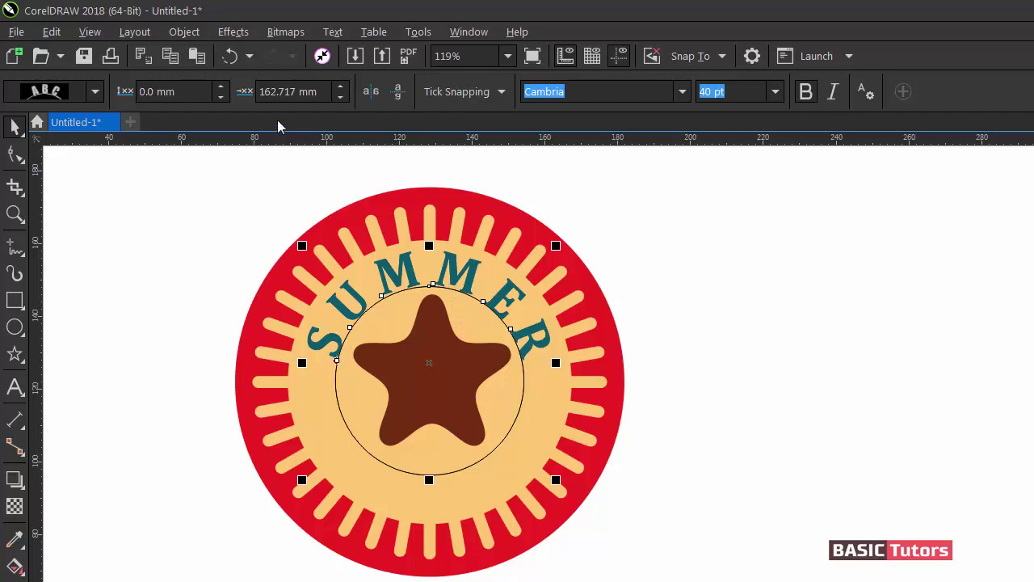
{"action": "left_click", "coordinate": [371, 91]}
{"action": "left_click", "coordinate": [397, 91]}
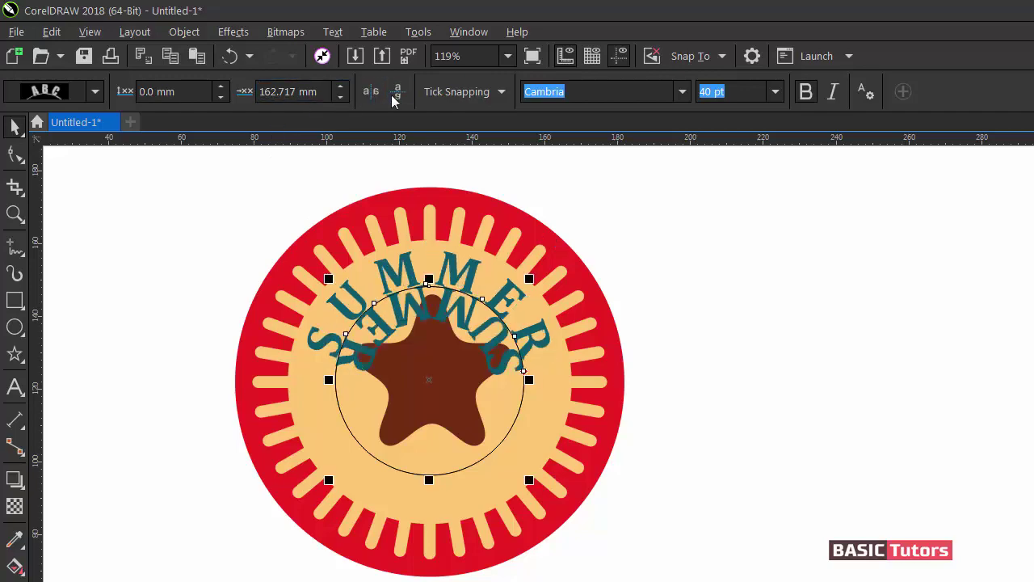
{"action": "left_click_drag", "start_coordinate": [523, 369], "coordinate": [311, 431]}
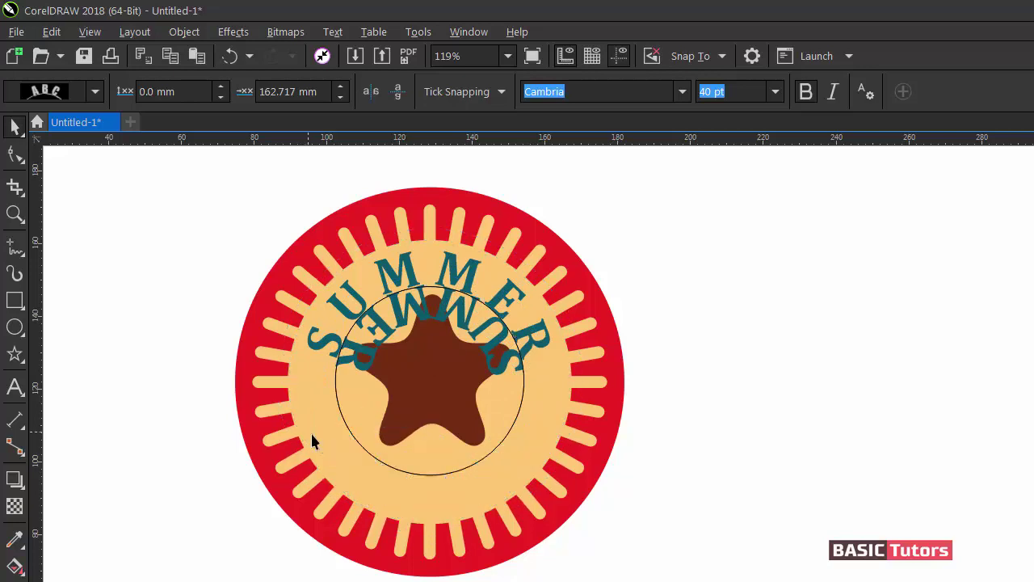
Replace the wording of the lower curved text with VACCATION.
{"action": "double_click", "coordinate": [410, 484]}
{"action": "key", "text": "ctrl+a"}
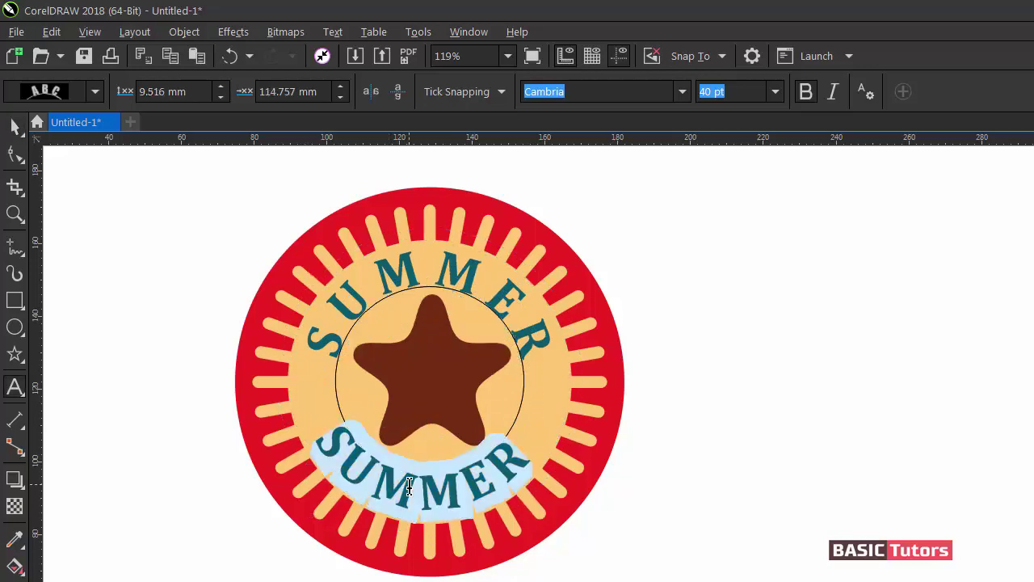
{"action": "type", "text": "V"}
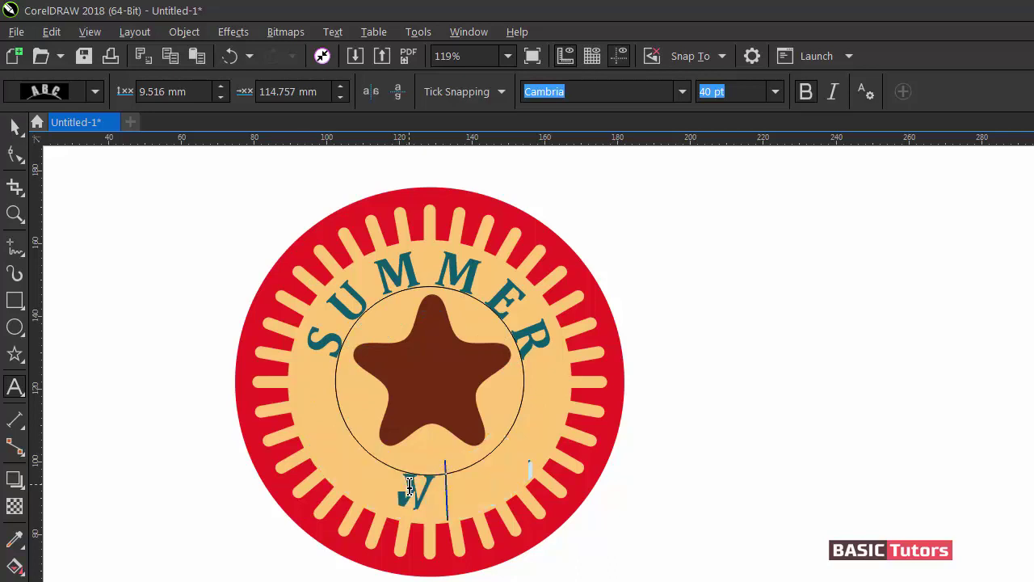
{"action": "type", "text": "ACCATION"}
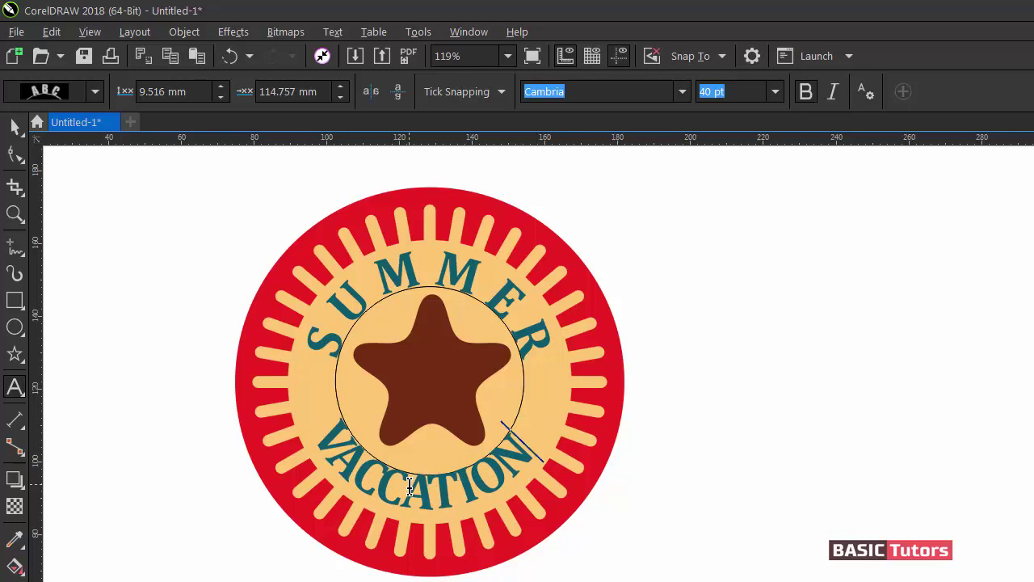
Widen the letter spacing of the VACCATION text so it spreads around the lower half of the circle.
{"action": "key", "text": "ctrl+a"}
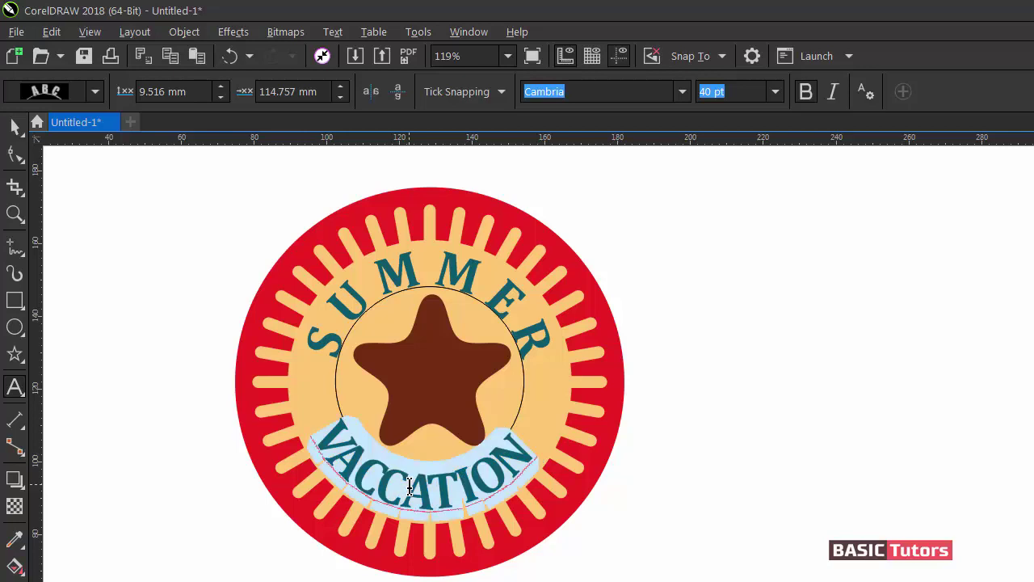
{"action": "key", "text": "ctrl+shift+Right"}
{"action": "key", "text": "ctrl+shift+Right"}
{"action": "key", "text": "ctrl+shift+Right"}
{"action": "key", "text": "ctrl+shift+Right"}
{"action": "key", "text": "ctrl+shift+Right"}
{"action": "key", "text": "ctrl+shift+Right"}
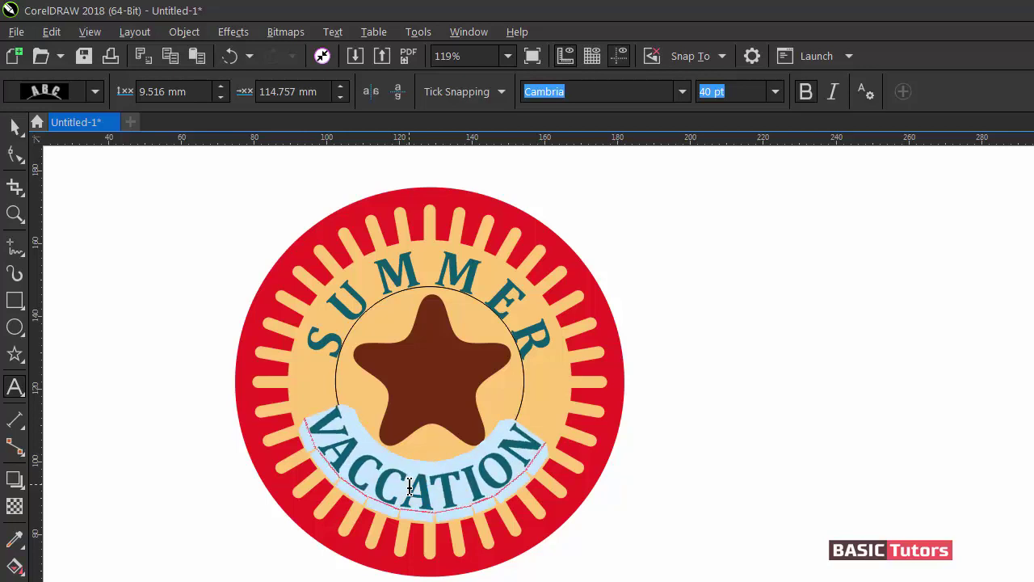
{"action": "key", "text": "ctrl+shift+Right"}
{"action": "key", "text": "ctrl+shift+Right"}
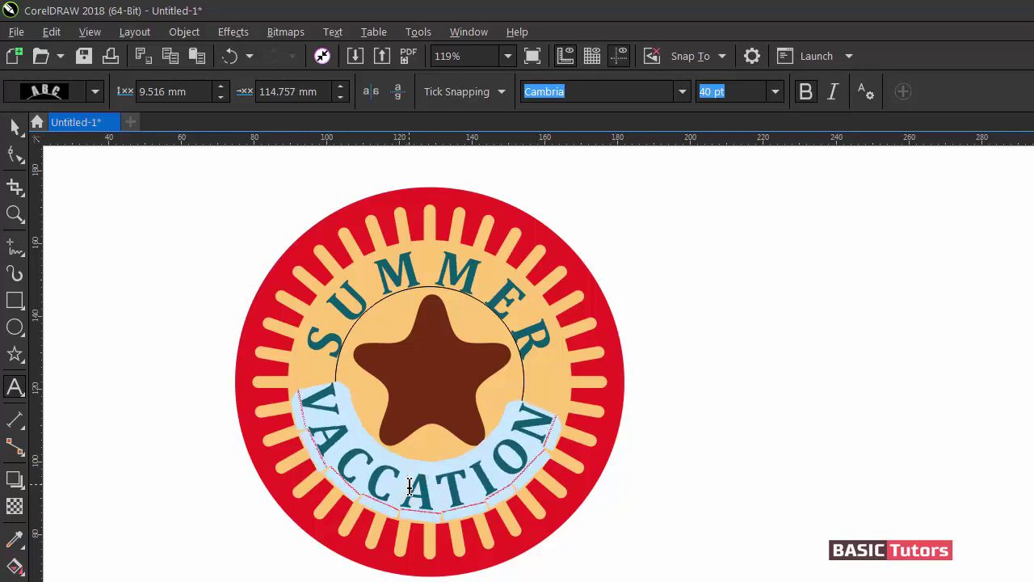
{"action": "key", "text": "ctrl+shift+Right"}
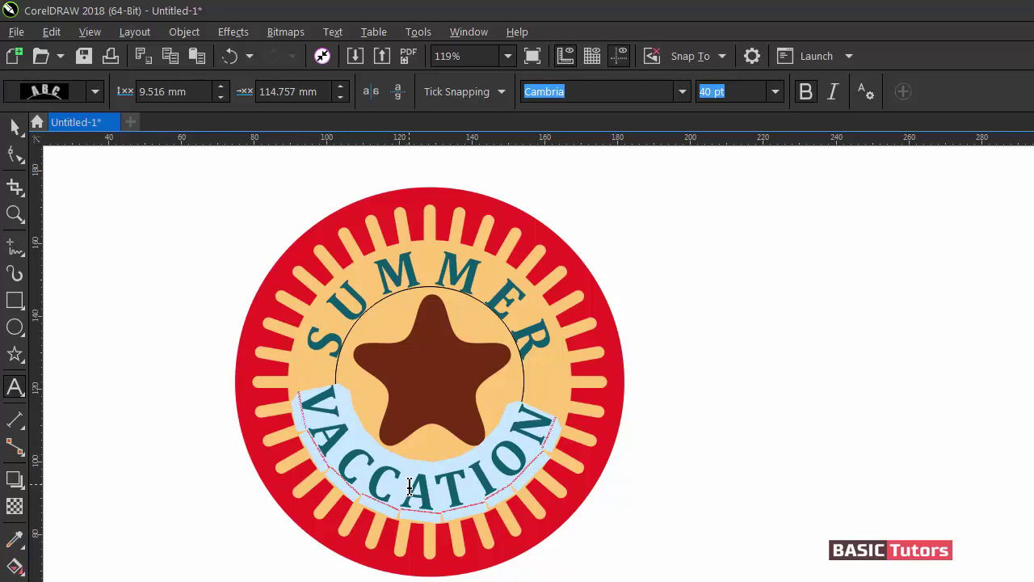
{"action": "key", "text": "ctrl+space"}
{"action": "left_click", "coordinate": [657, 323]}
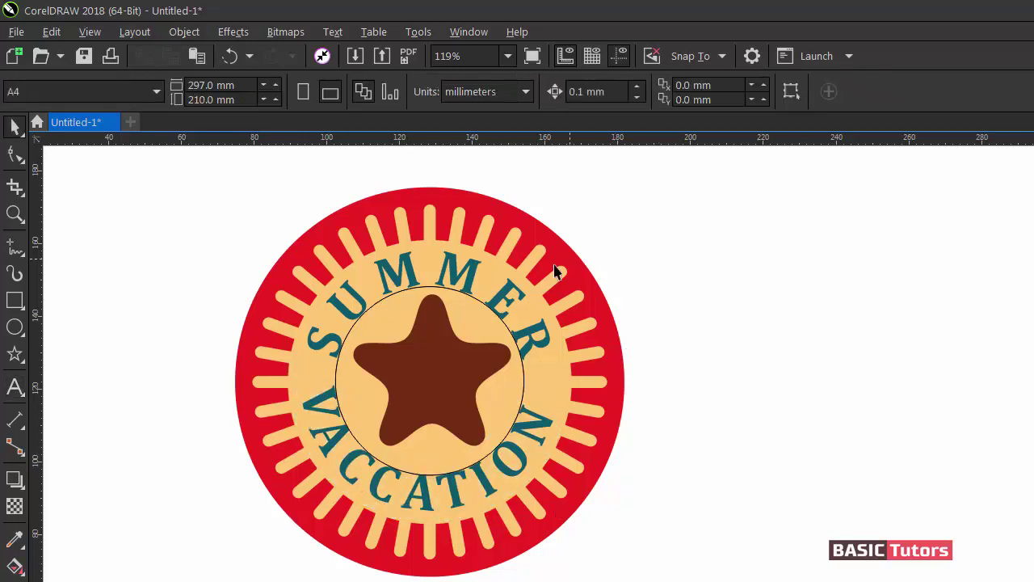
Break the VACCATION text apart from its circle path and select the circle to check the separation.
{"action": "left_click", "coordinate": [477, 305]}
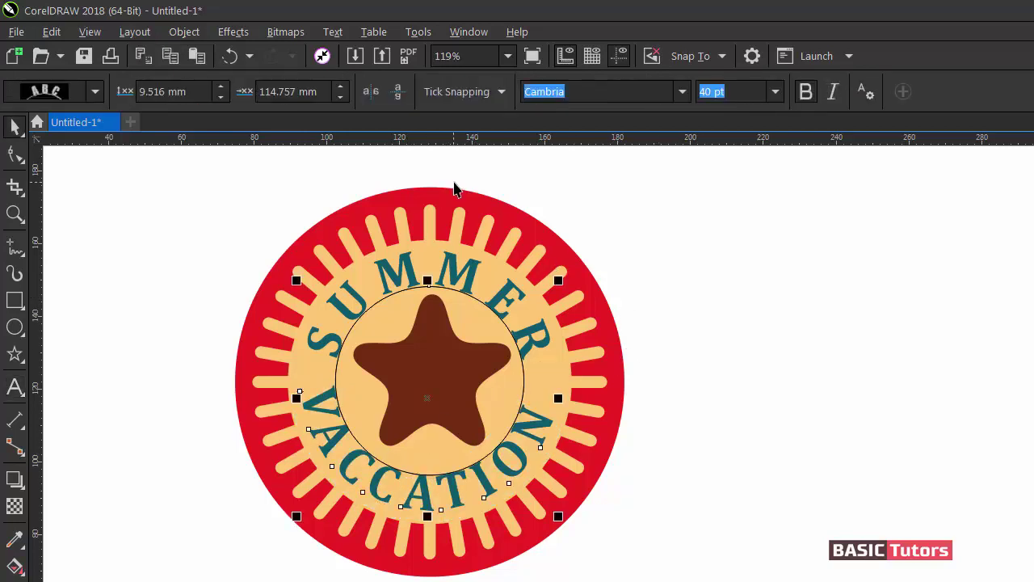
{"action": "left_click", "coordinate": [185, 31]}
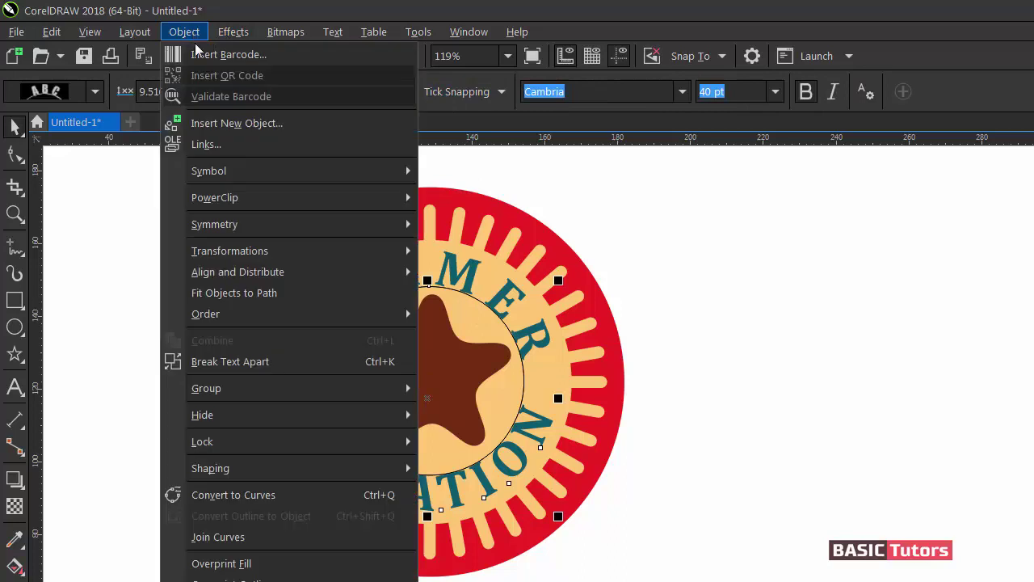
{"action": "left_click", "coordinate": [266, 365]}
{"action": "left_click", "coordinate": [659, 279]}
{"action": "left_click", "coordinate": [518, 424]}
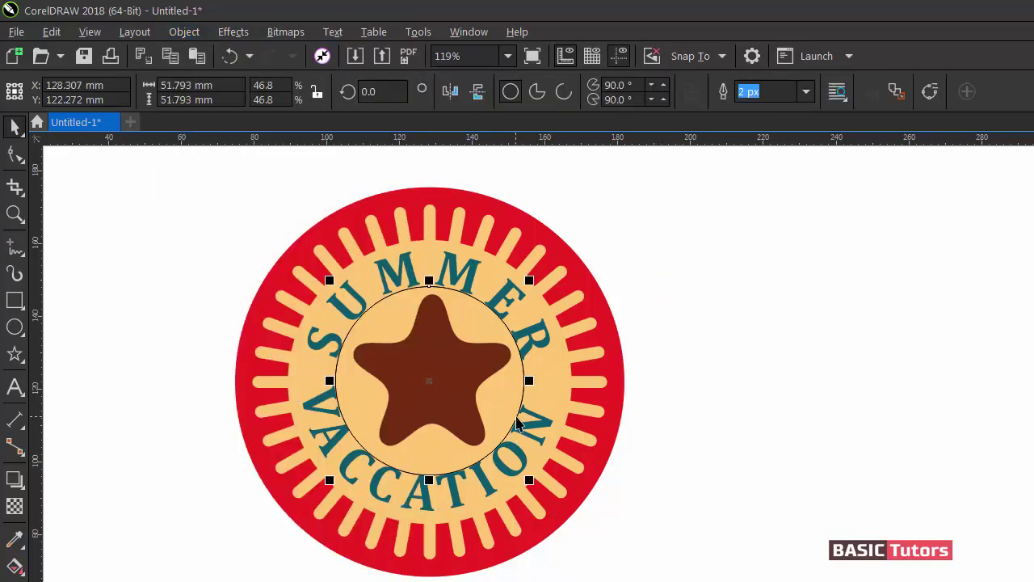
{"action": "key", "text": "Escape"}
Try to break the SUMMER text apart from its circle path.
{"action": "left_click", "coordinate": [382, 296]}
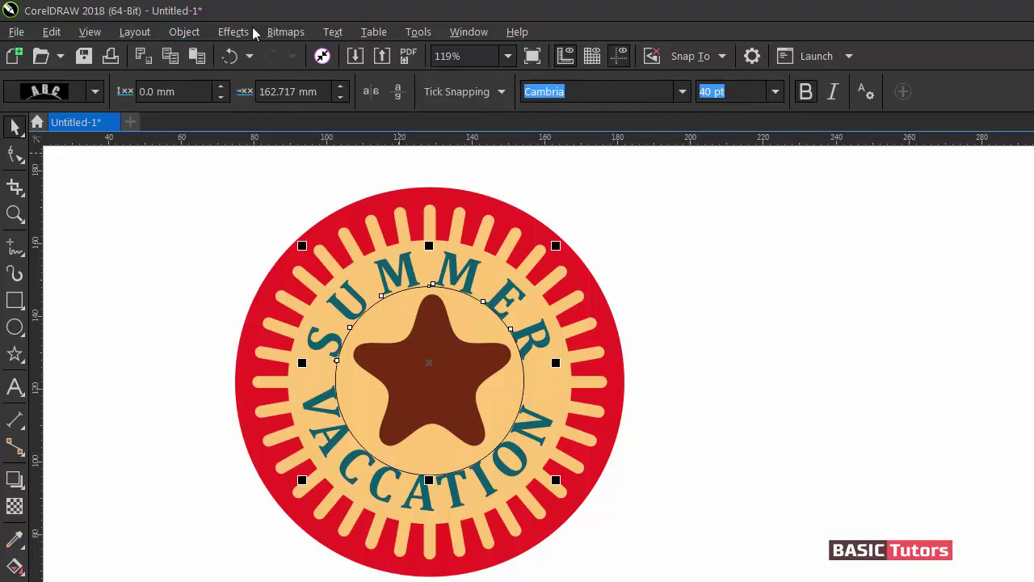
{"action": "left_click", "coordinate": [184, 31]}
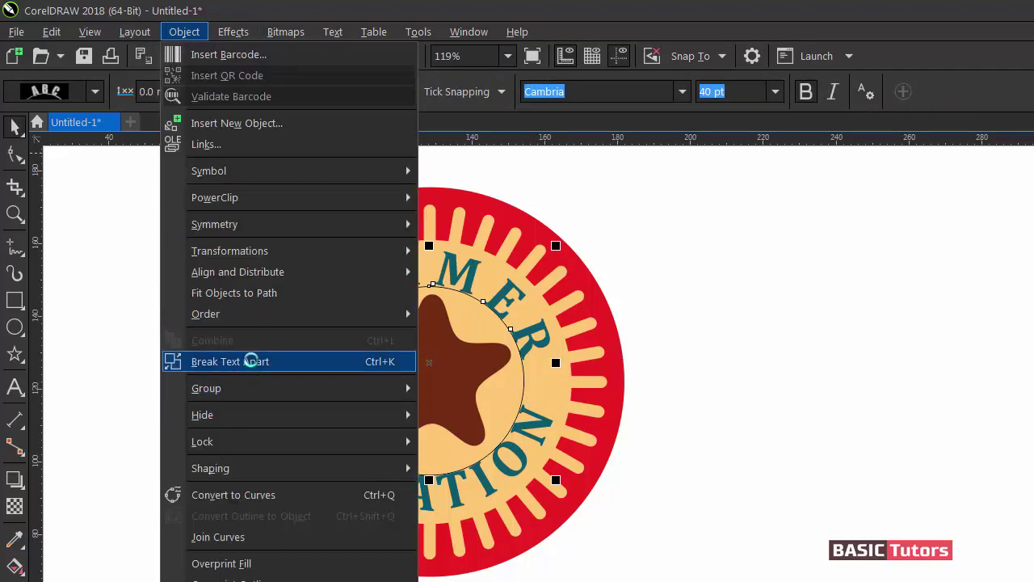
{"action": "left_click", "coordinate": [250, 361]}
{"action": "key", "text": "Escape"}
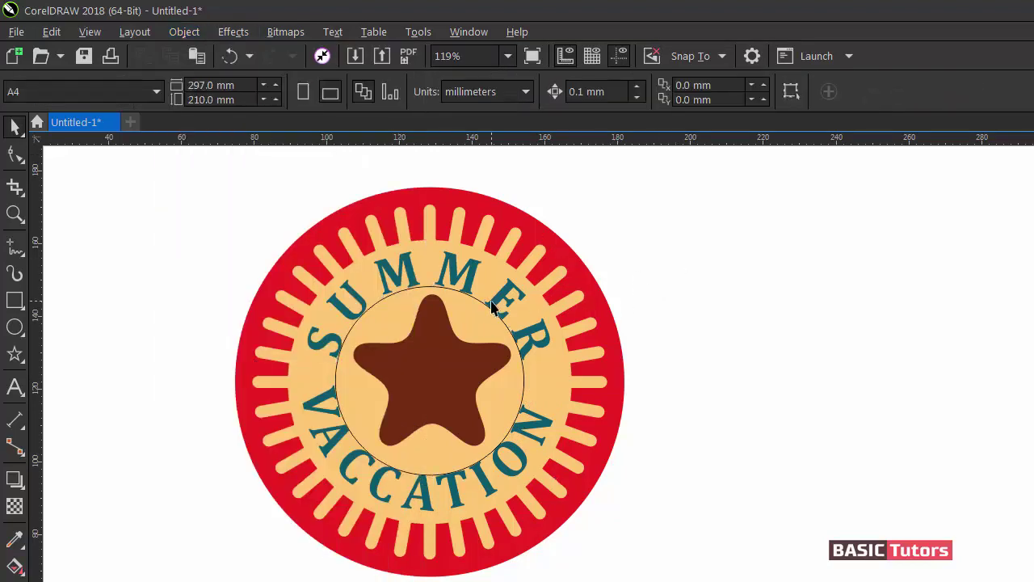
Tighten the letter spacing of the curved SUMMER text slightly.
{"action": "left_click", "coordinate": [490, 307]}
{"action": "double_click", "coordinate": [473, 275]}
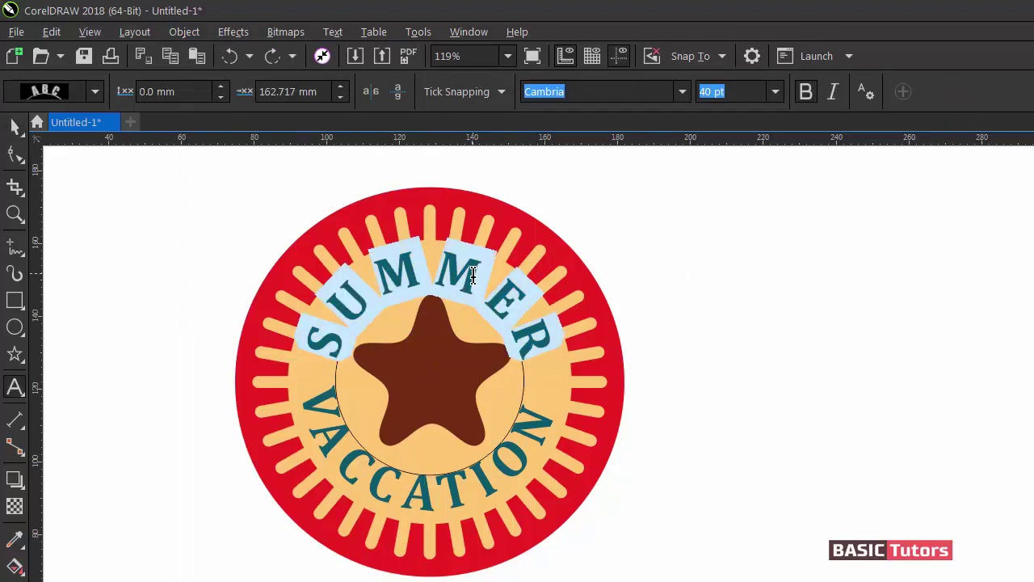
{"action": "key", "text": "ctrl+shift+comma"}
{"action": "key", "text": "ctrl+shift+comma"}
{"action": "key", "text": "ctrl+shift+comma"}
{"action": "key", "text": "ctrl+shift+comma"}
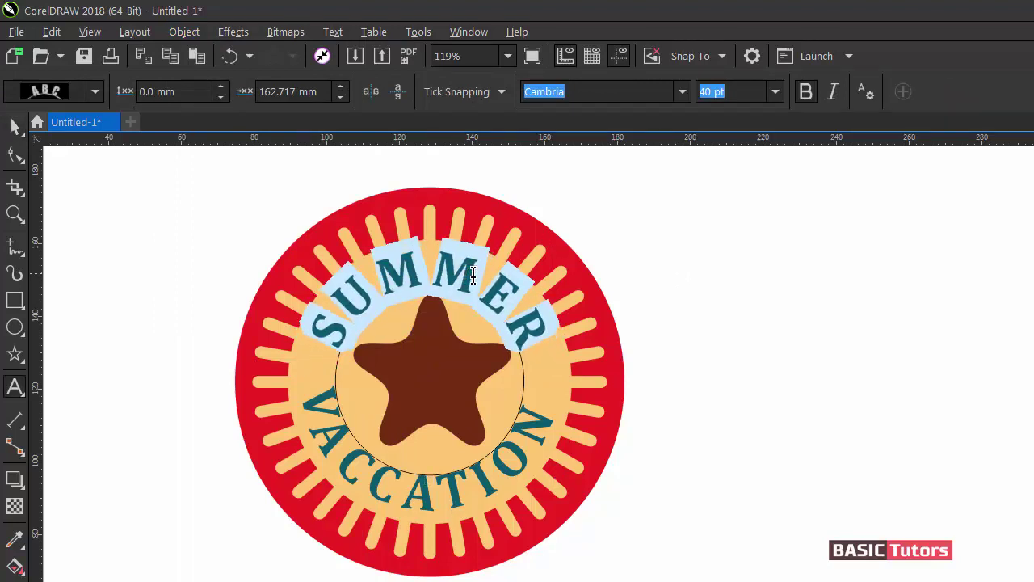
{"action": "key", "text": "ctrl+space"}
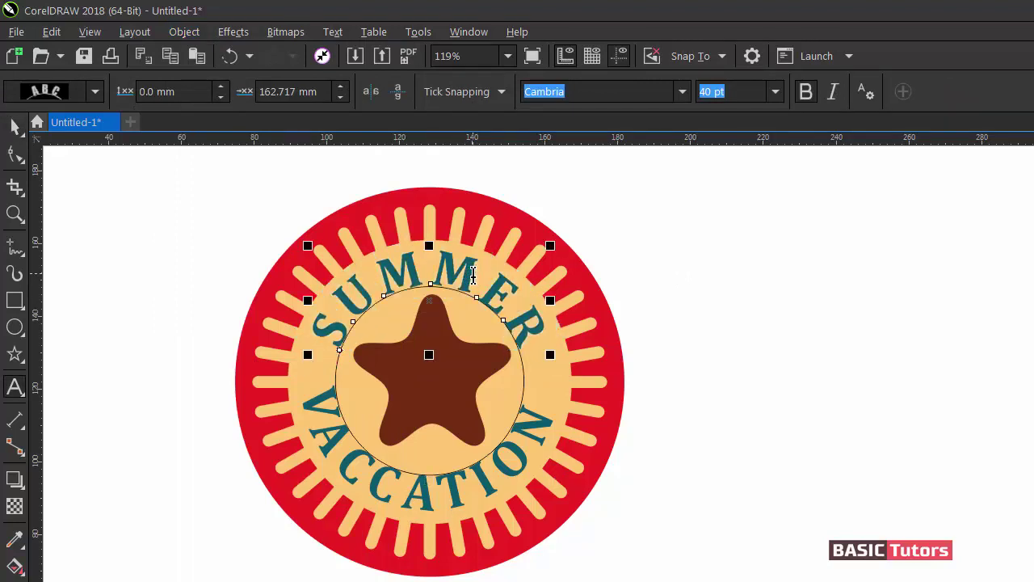
{"action": "left_click", "coordinate": [700, 279]}
Break the SUMMER text apart from its circle path and delete the guide circle around the star.
{"action": "left_click", "coordinate": [457, 296]}
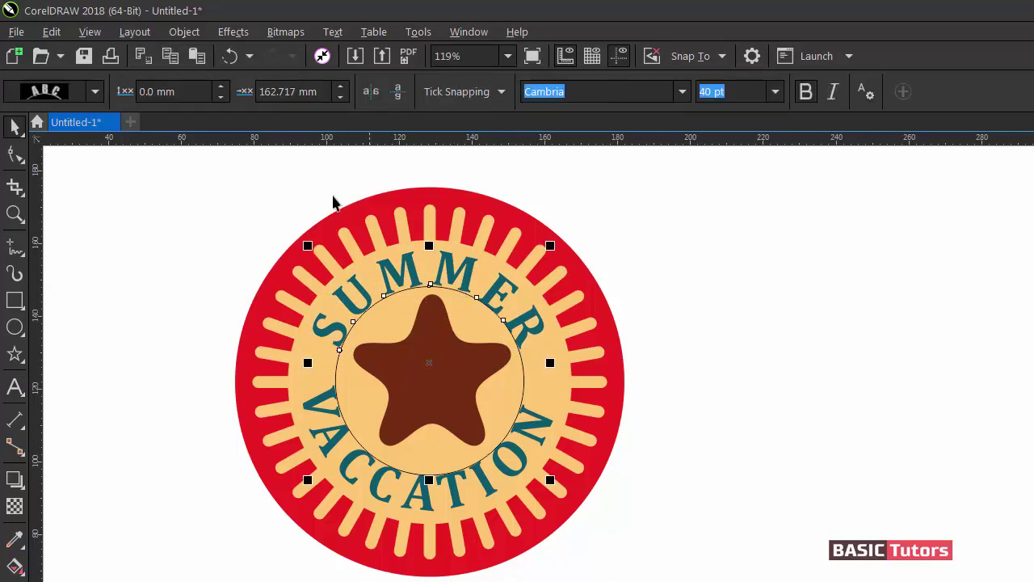
{"action": "left_click", "coordinate": [185, 31]}
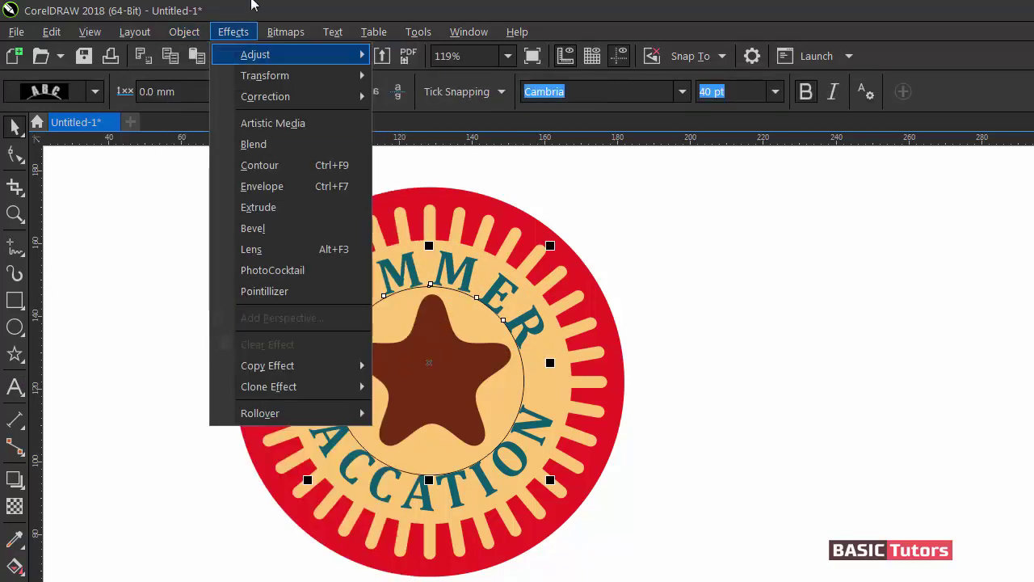
{"action": "left_click", "coordinate": [229, 362]}
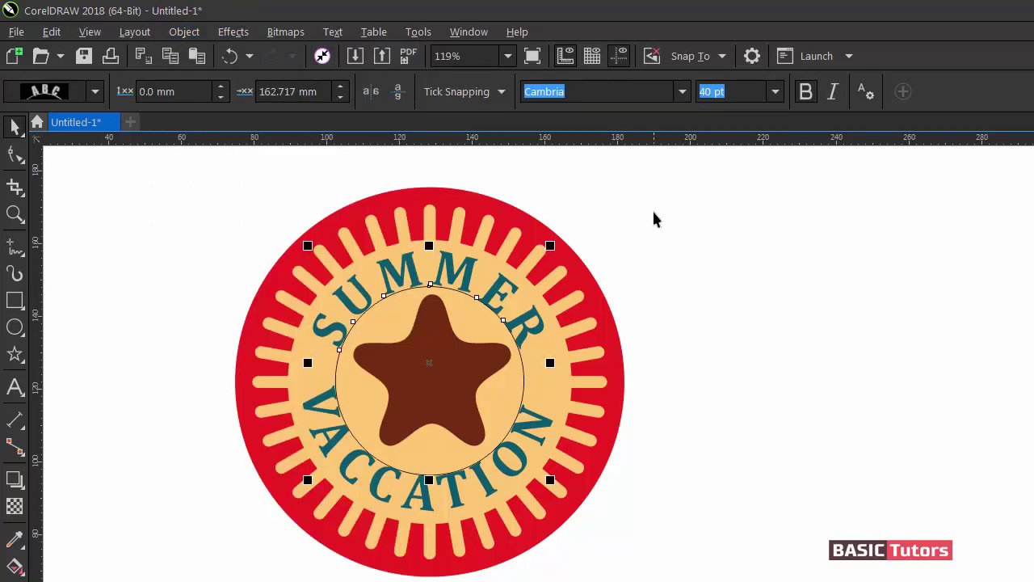
{"action": "left_click", "coordinate": [653, 214]}
{"action": "left_click", "coordinate": [502, 327]}
{"action": "key", "text": "Delete"}
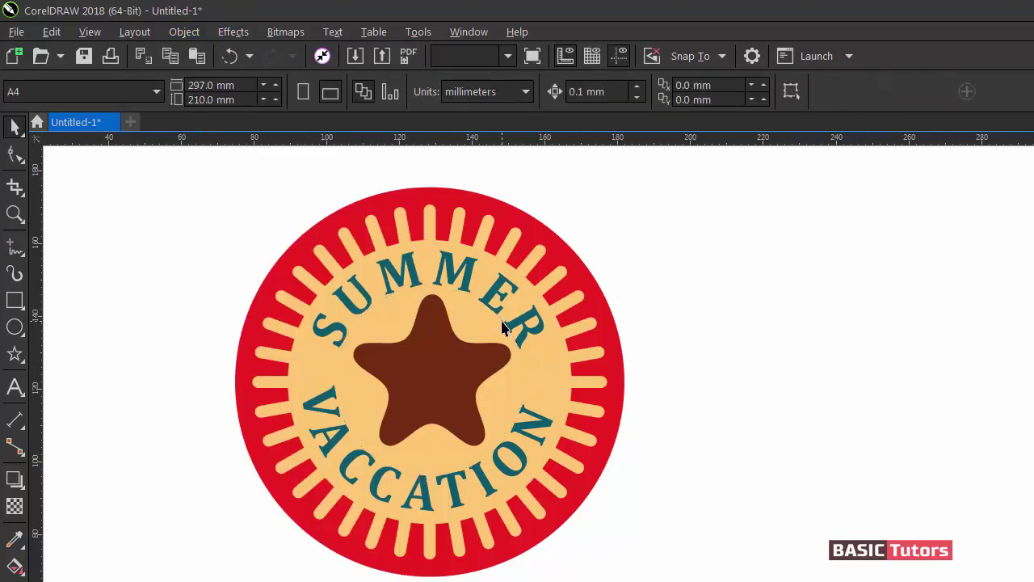
Draw a teal circle about 4.7 mm wide before the S of SUMMER and align it vertically with the toothed shape's centre.
{"action": "left_click", "coordinate": [15, 327]}
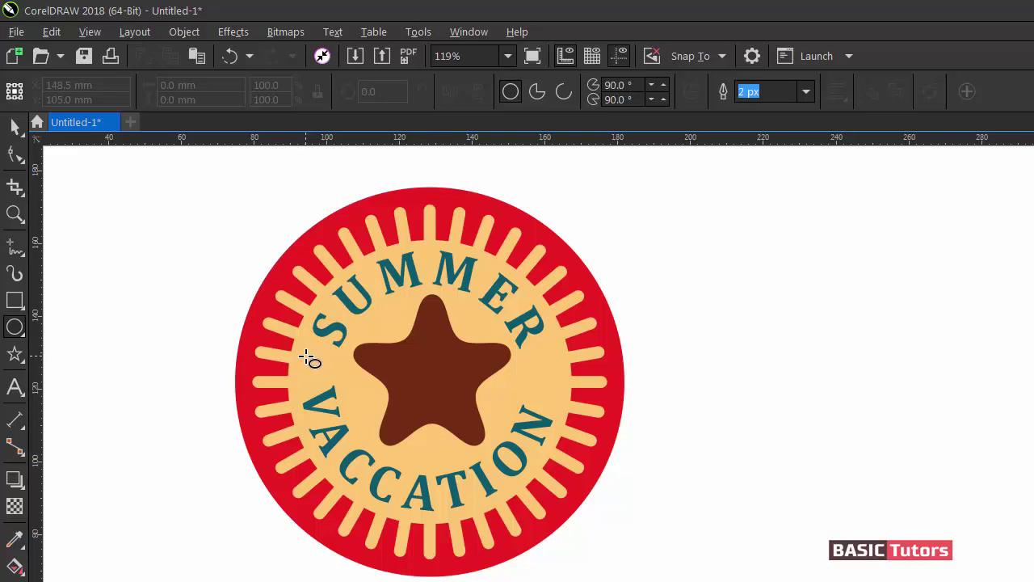
{"action": "mouse_move", "coordinate": [307, 356]}
{"action": "left_mouse_down"}
{"action": "mouse_move", "coordinate": [330, 375]}
{"action": "mouse_move", "coordinate": [316, 374]}
{"action": "left_mouse_up"}
{"action": "left_click", "coordinate": [15, 126]}
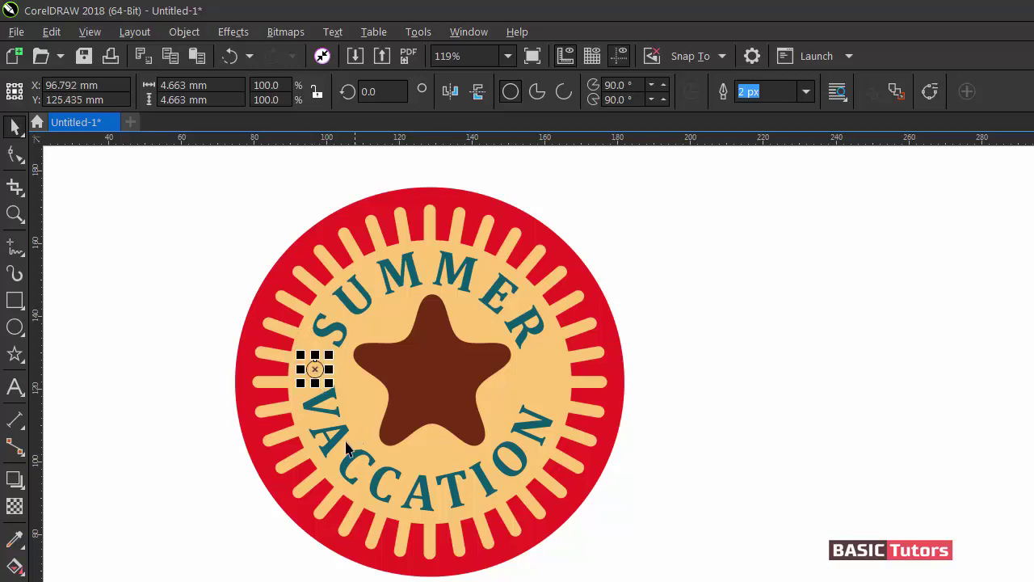
{"action": "left_click", "coordinate": [535, 382]}
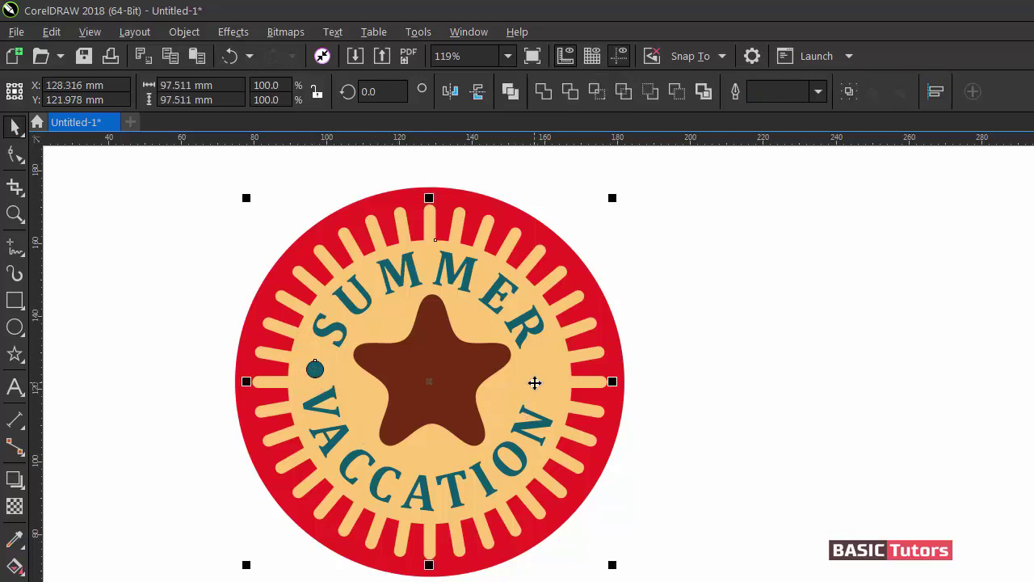
{"action": "key", "text": "c"}
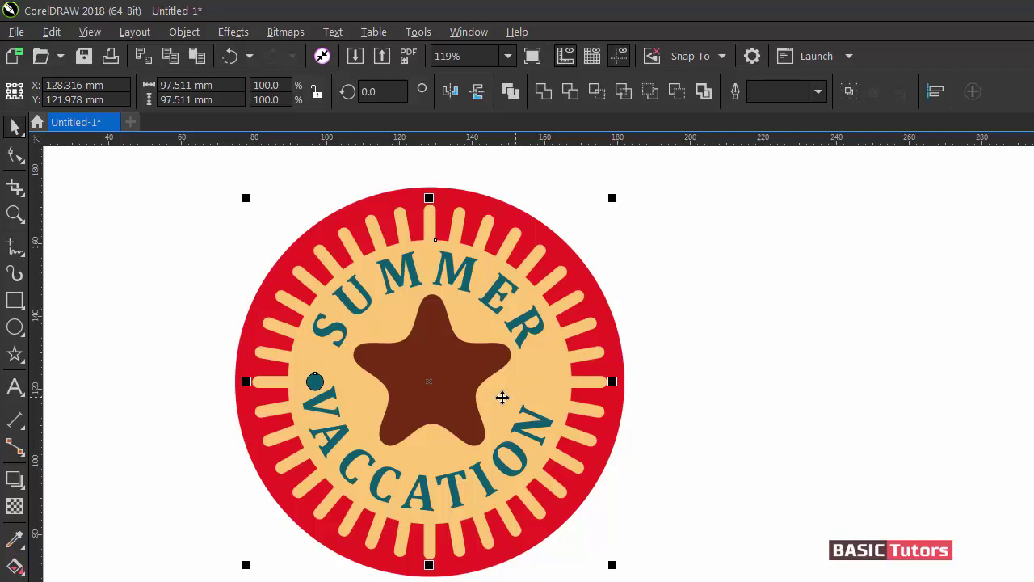
{"action": "left_click", "coordinate": [659, 361]}
Move the teal dot up slightly into the gap between SUMMER and VACCATION and remove its outline.
{"action": "left_click", "coordinate": [315, 393]}
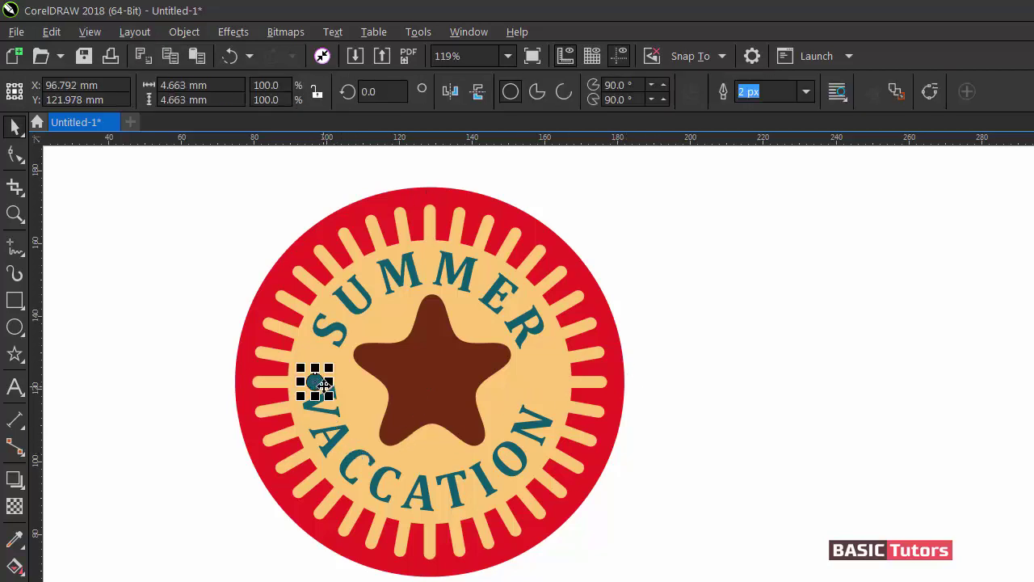
{"action": "left_click_drag", "start_coordinate": [315, 392], "coordinate": [314, 382]}
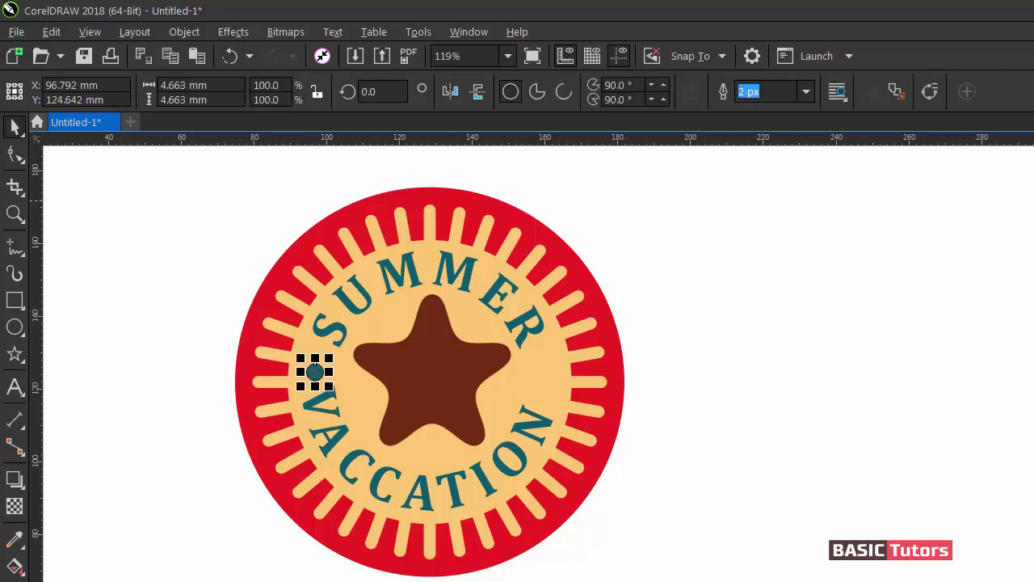
{"action": "type", "text": "0"}
{"action": "key", "text": "Return"}
Copy the teal dot horizontally to the opposite gap, between the R of SUMMER and the N of VACCATION.
{"action": "left_click", "coordinate": [814, 344]}
{"action": "left_click", "coordinate": [315, 377]}
{"action": "left_click_drag", "start_coordinate": [314, 373], "coordinate": [540, 376]}
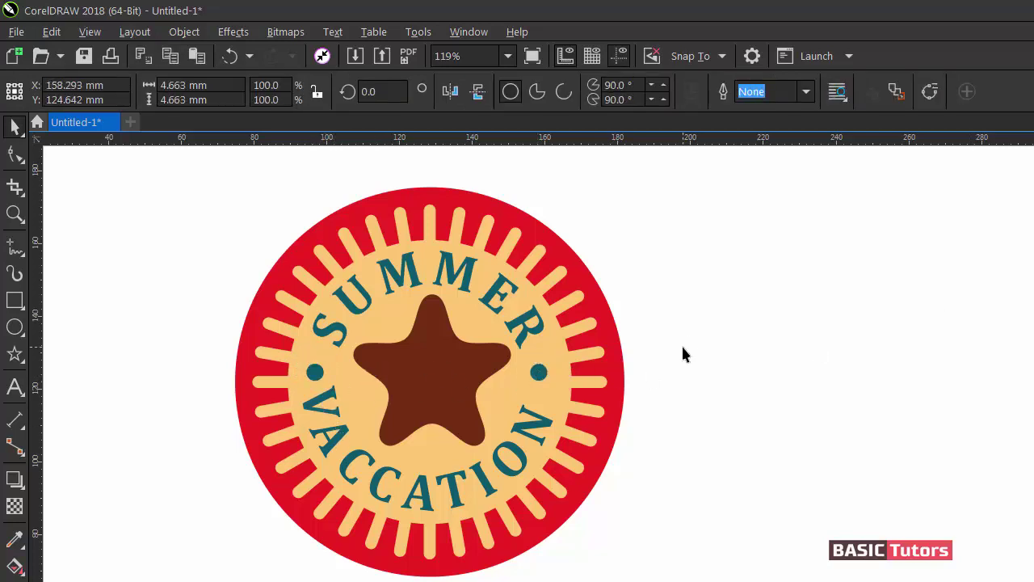
{"action": "left_click", "coordinate": [687, 345]}
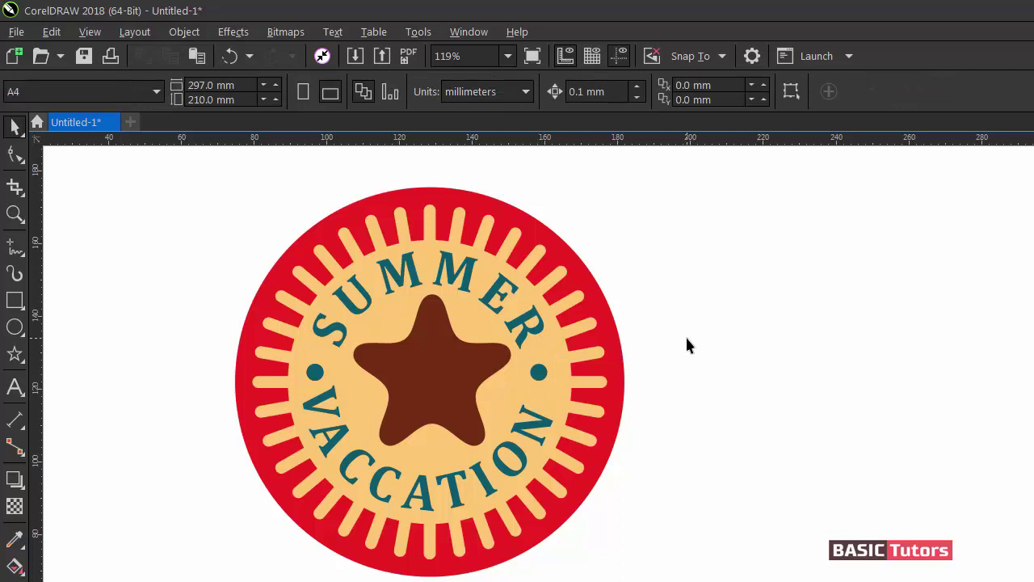
Scale the VACCATION text down to about 66.3 mm wide.
{"action": "left_click", "coordinate": [426, 493]}
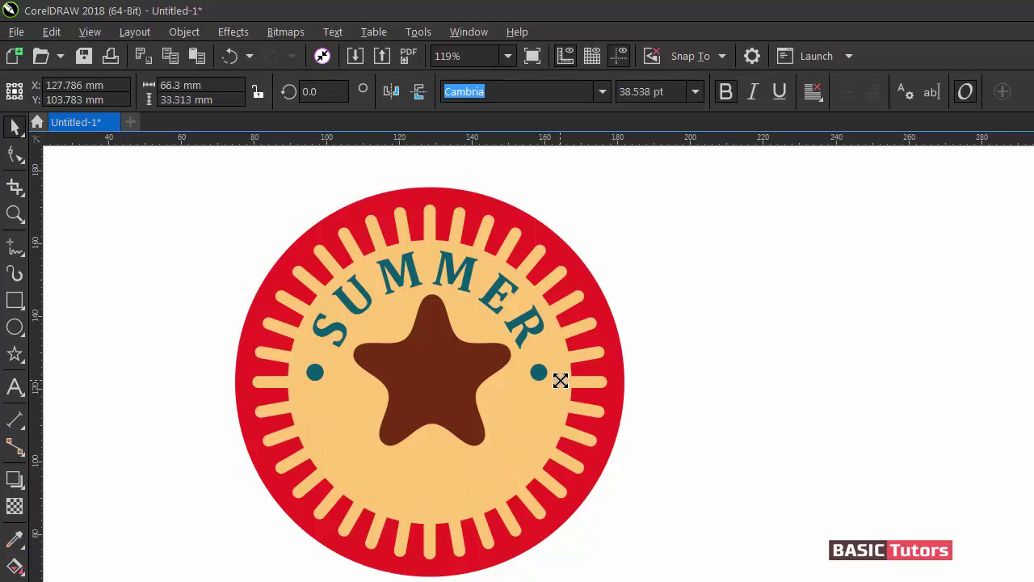
{"action": "left_click", "coordinate": [701, 450]}
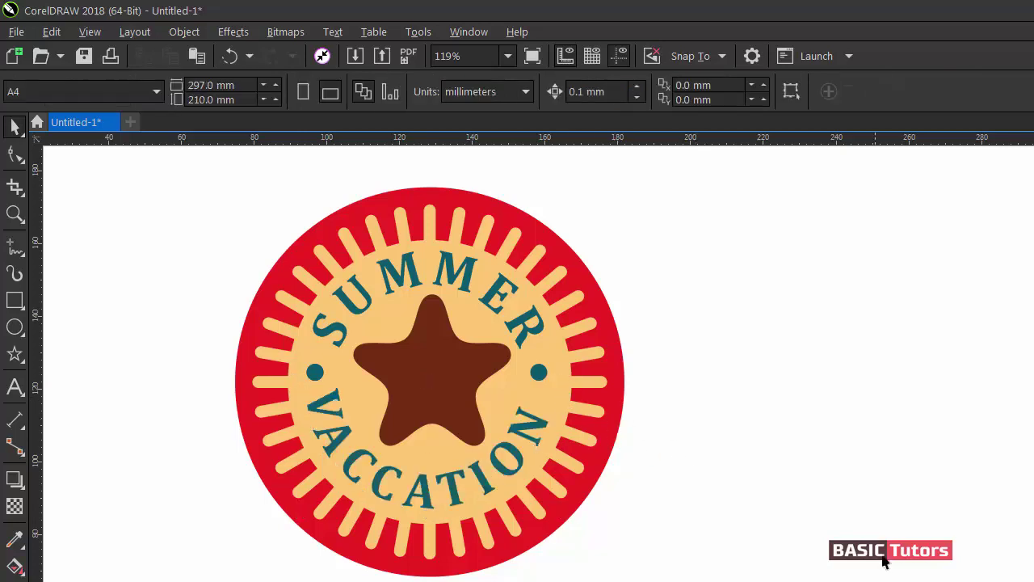
Draw a light orange circle about 2.9 mm wide inside the brown star and align it to the star's centre.
{"action": "scroll", "coordinate": [533, 356], "scroll_direction": "right", "scroll_amount": 2}
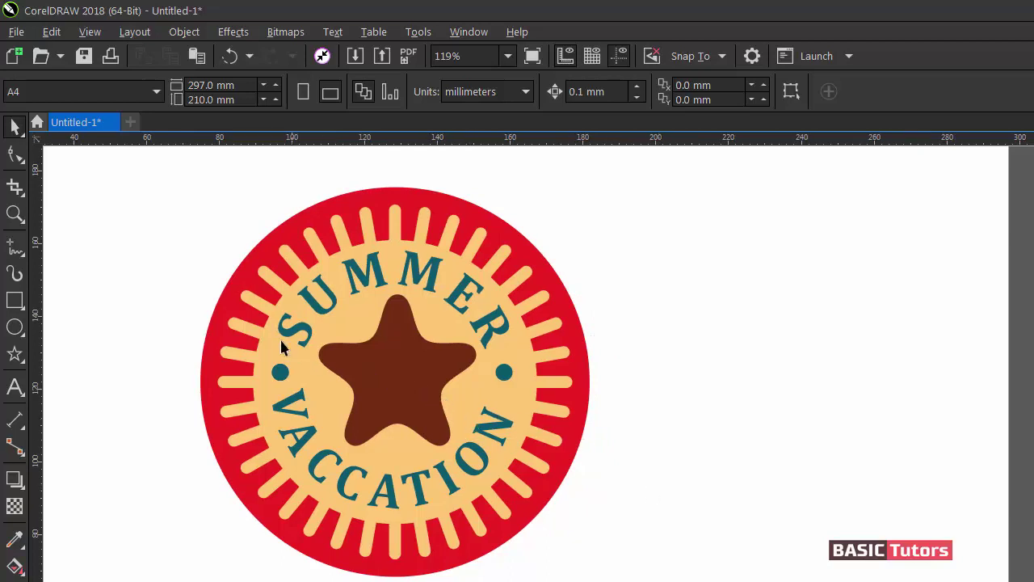
{"action": "key", "text": "z"}
{"action": "left_click_drag", "start_coordinate": [140, 252], "coordinate": [691, 526]}
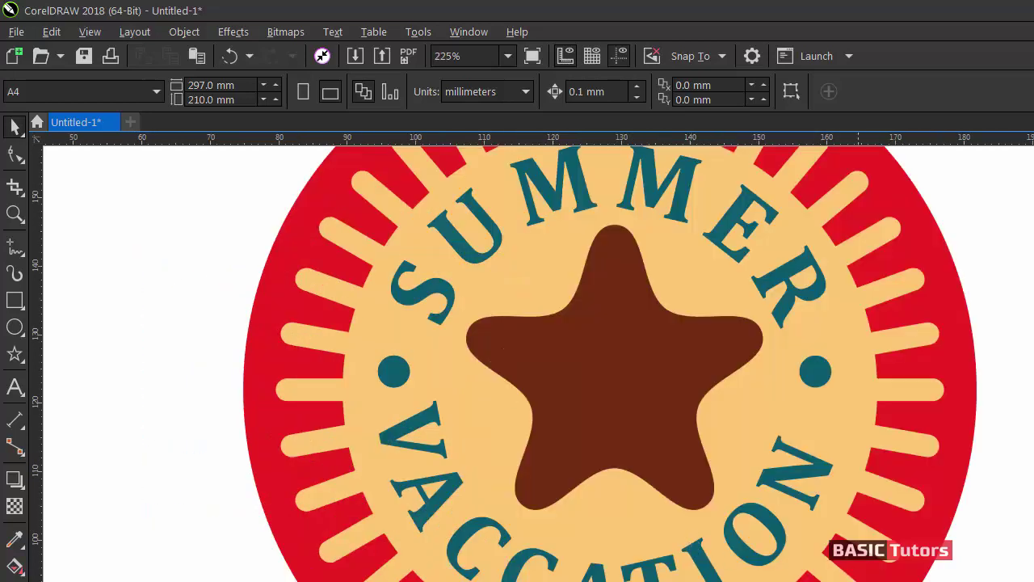
{"action": "scroll", "coordinate": [388, 496], "scroll_direction": "right", "scroll_amount": 3}
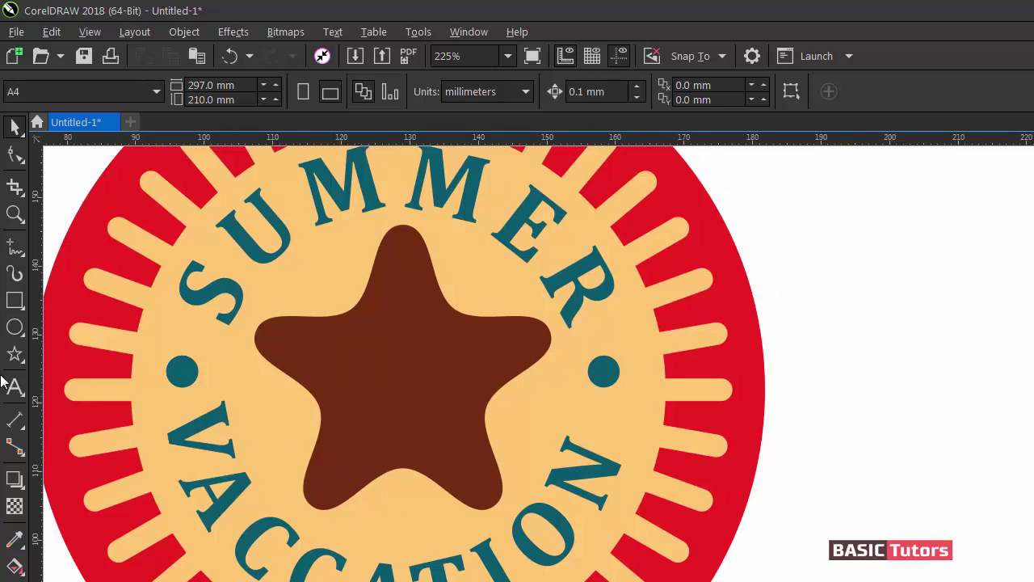
{"action": "left_click", "coordinate": [14, 326]}
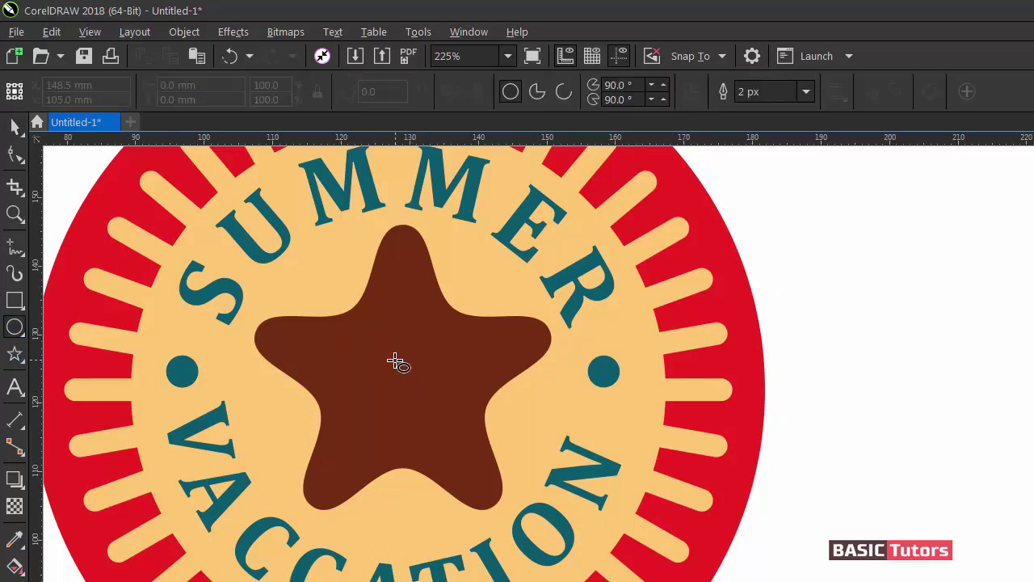
{"action": "left_click_drag", "start_coordinate": [396, 361], "coordinate": [414, 380]}
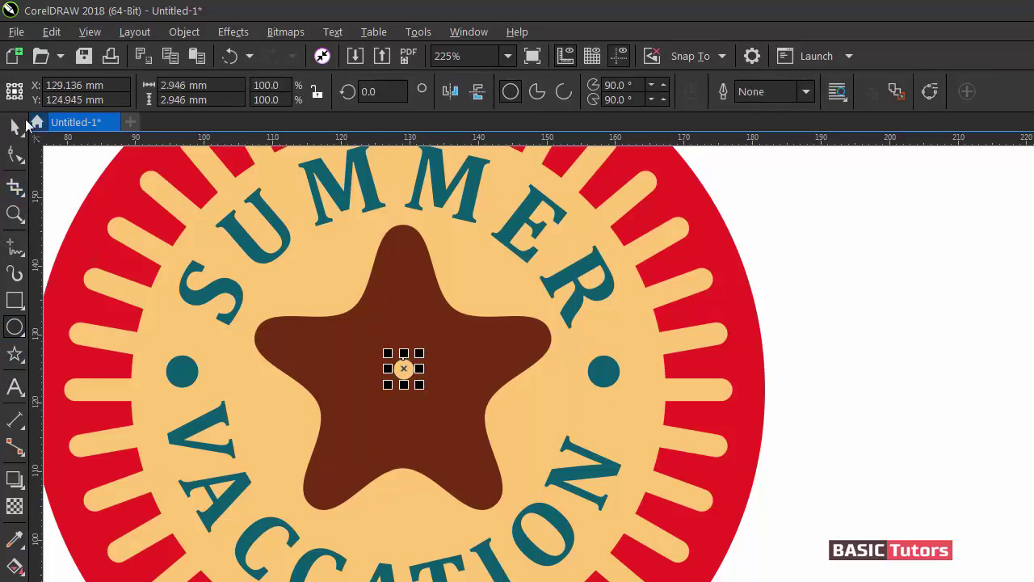
{"action": "left_click", "coordinate": [15, 127]}
{"action": "left_click", "coordinate": [388, 254], "text": "shift"}
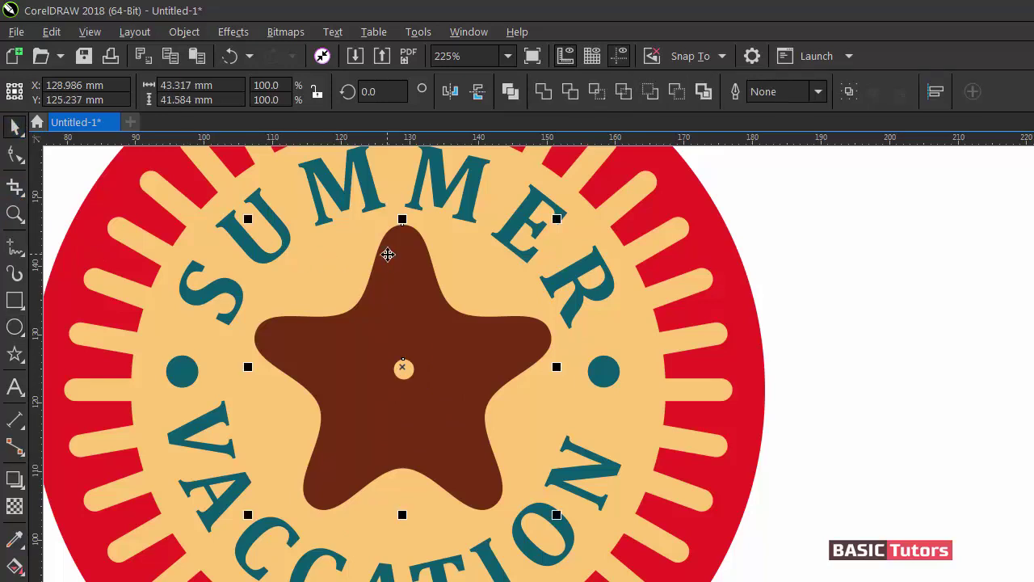
{"action": "left_click", "coordinate": [805, 296]}
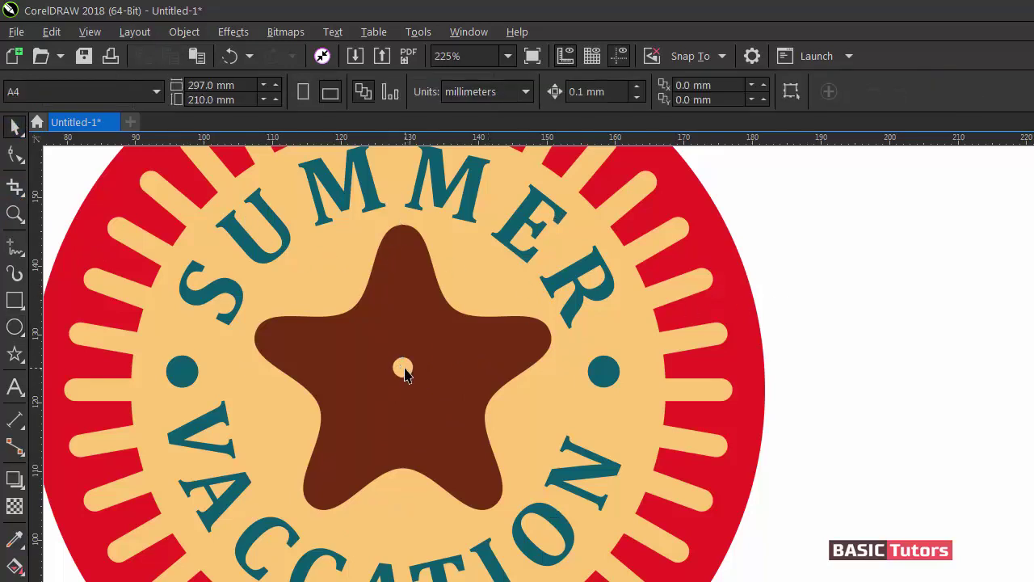
Copy the small light orange circle straight up into the tip of the star's upper arm.
{"action": "left_click", "coordinate": [404, 369]}
{"action": "left_click_drag", "start_coordinate": [402, 365], "coordinate": [403, 263]}
{"action": "right_click", "coordinate": [403, 263]}
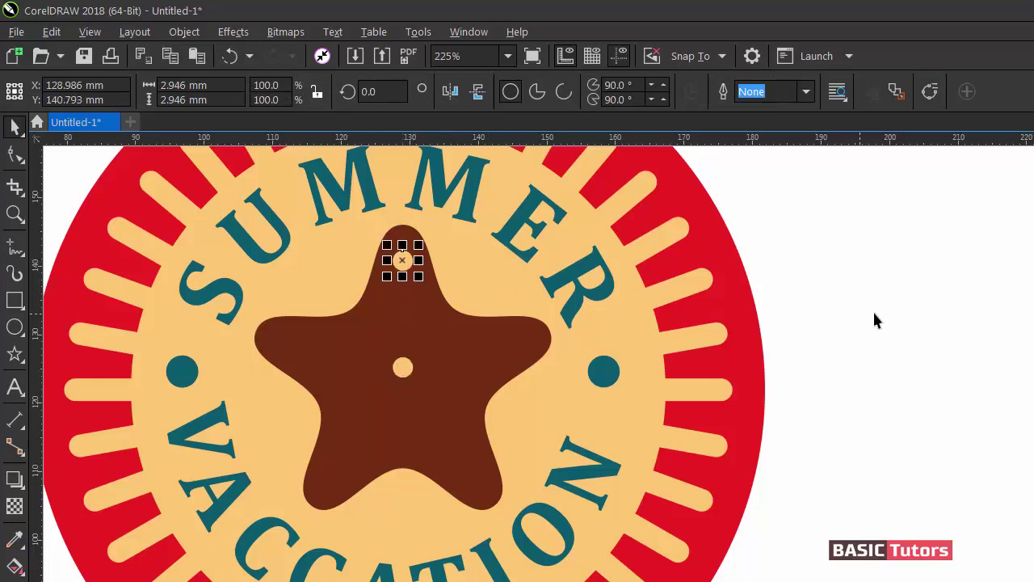
{"action": "left_click", "coordinate": [873, 309]}
Copy the centre circle a short distance upward and enlarge the copy to about 4.4 mm.
{"action": "left_click", "coordinate": [404, 370]}
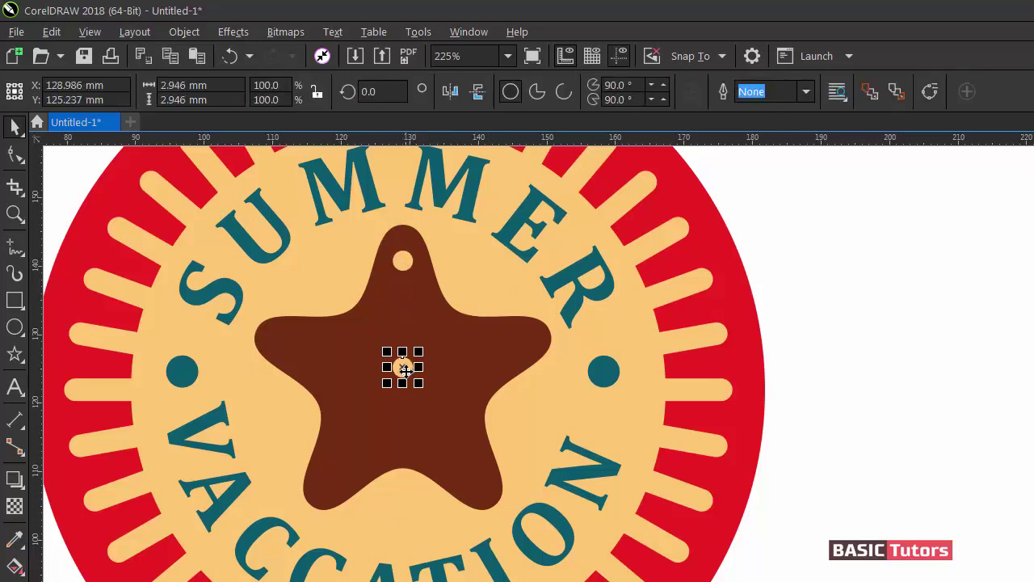
{"action": "left_click_drag", "start_coordinate": [405, 368], "coordinate": [405, 332]}
{"action": "right_click", "coordinate": [402, 339]}
Blend the enlarged circle with the small circle in the star's upper arm, using 2 steps.
{"action": "left_click", "coordinate": [408, 267], "text": "shift"}
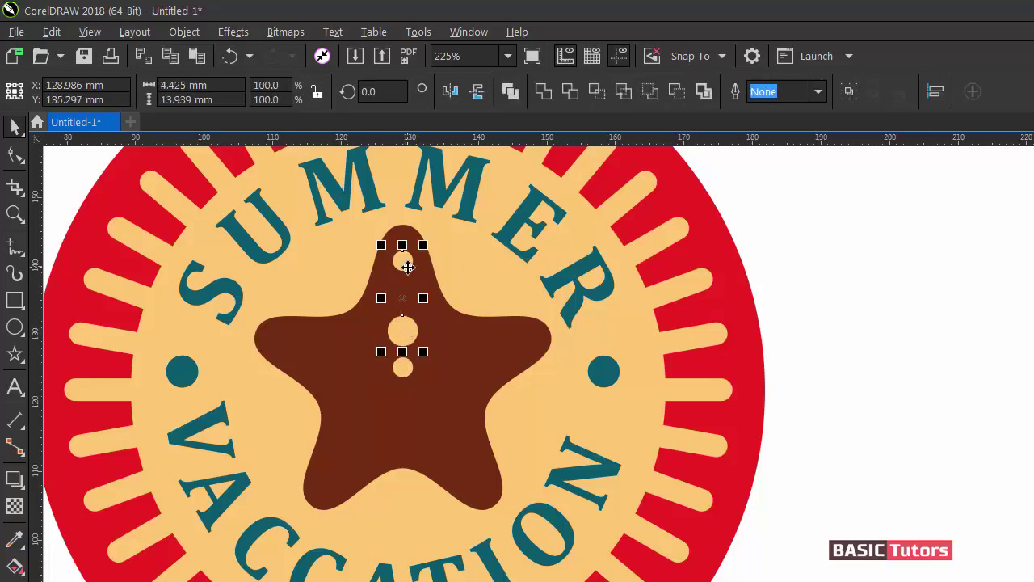
{"action": "left_click", "coordinate": [24, 494]}
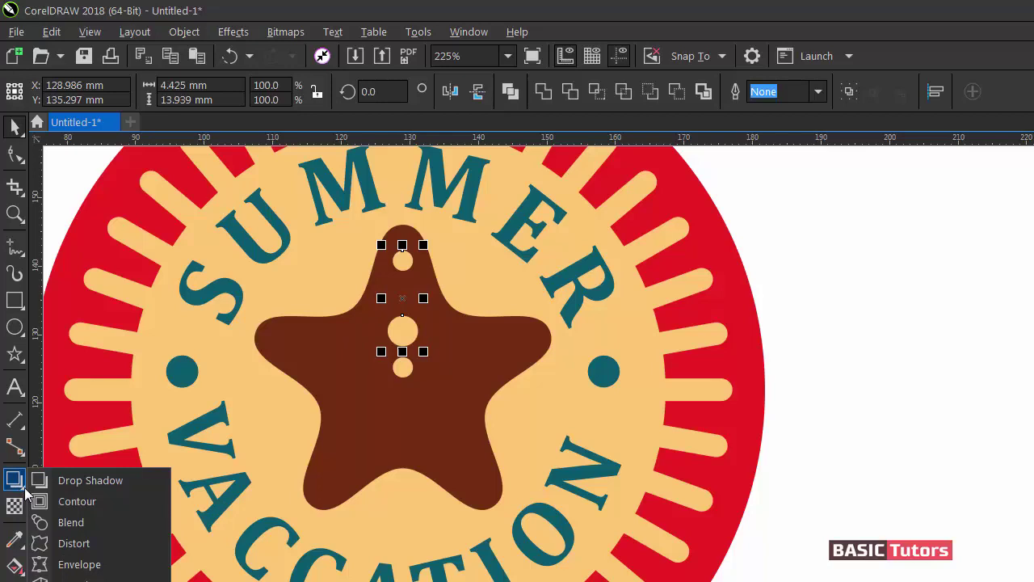
{"action": "left_click", "coordinate": [71, 524]}
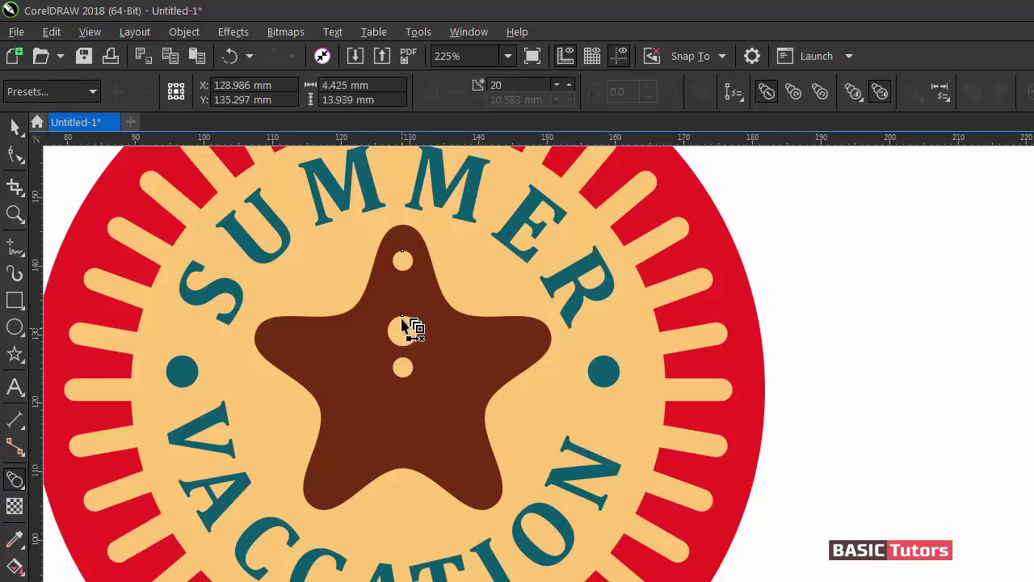
{"action": "left_click_drag", "start_coordinate": [408, 330], "coordinate": [403, 260]}
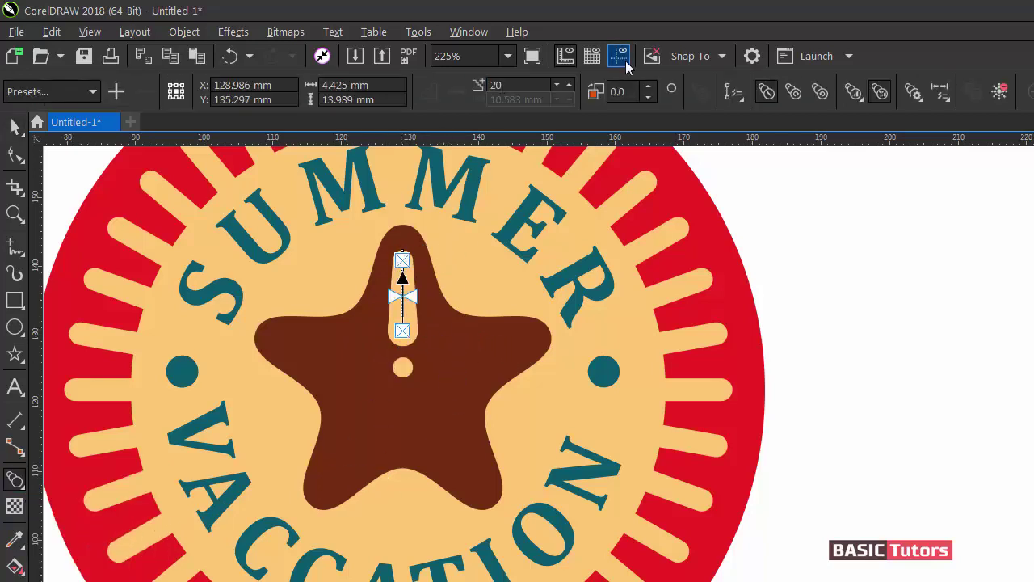
{"action": "left_click_drag", "start_coordinate": [495, 86], "coordinate": [466, 89]}
{"action": "type", "text": "2"}
{"action": "key", "text": "Return"}
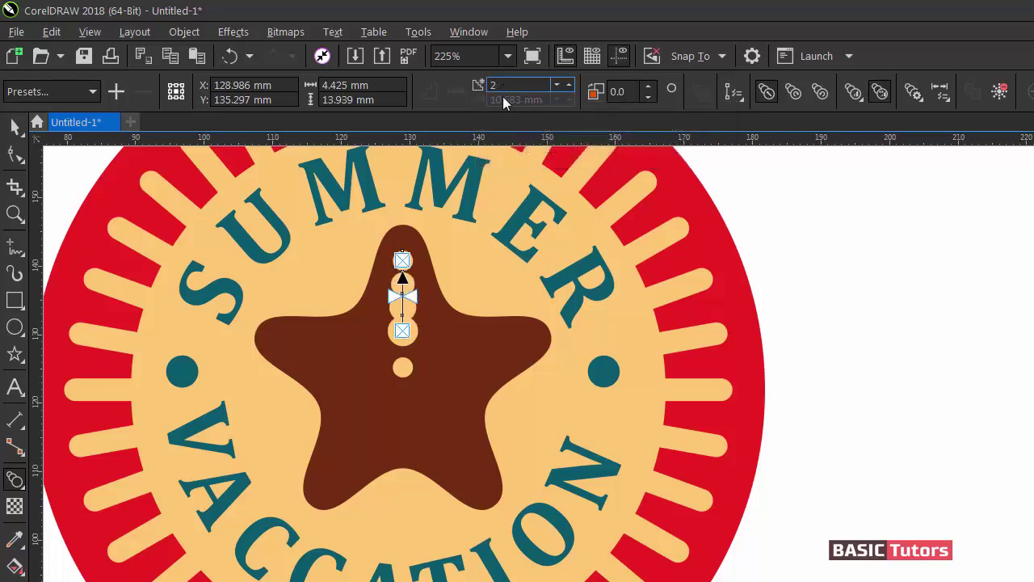
Undo the sideways shift of the blend's large circle and nudge it down slightly.
{"action": "left_click", "coordinate": [15, 126]}
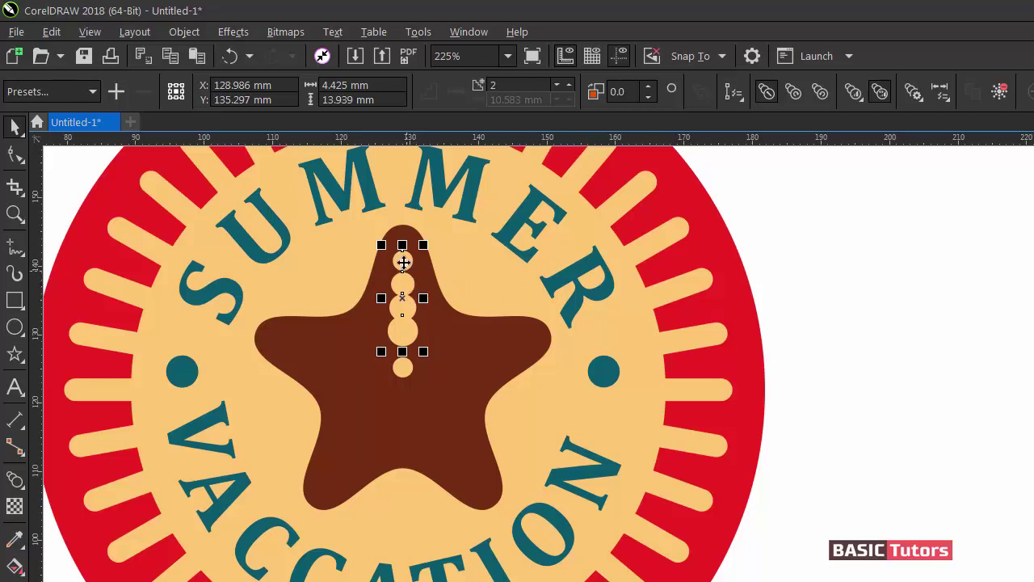
{"action": "left_click", "coordinate": [881, 245]}
{"action": "left_click", "coordinate": [405, 333]}
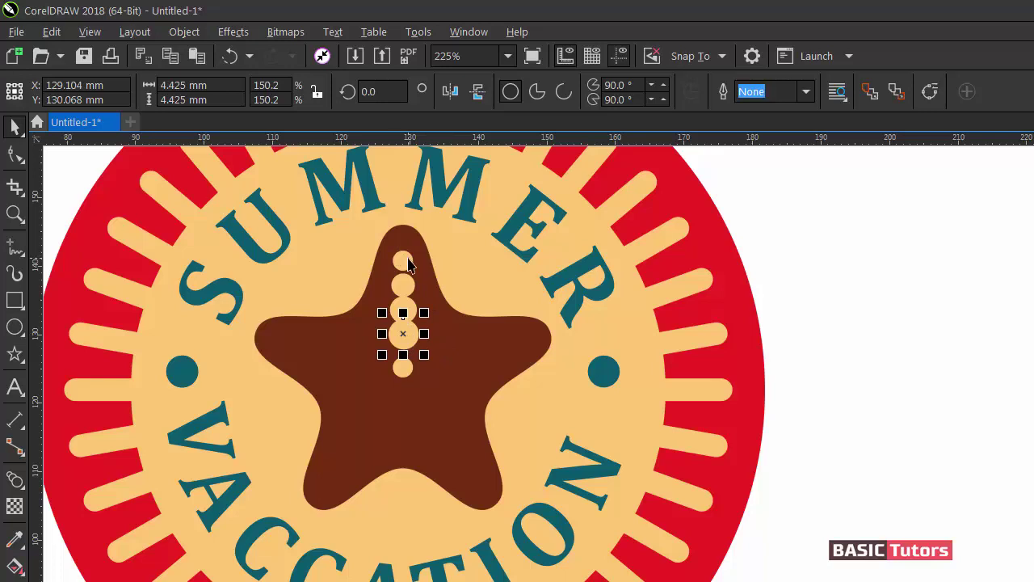
{"action": "key", "text": "ctrl+z"}
{"action": "key", "text": "Down"}
{"action": "key", "text": "Down"}
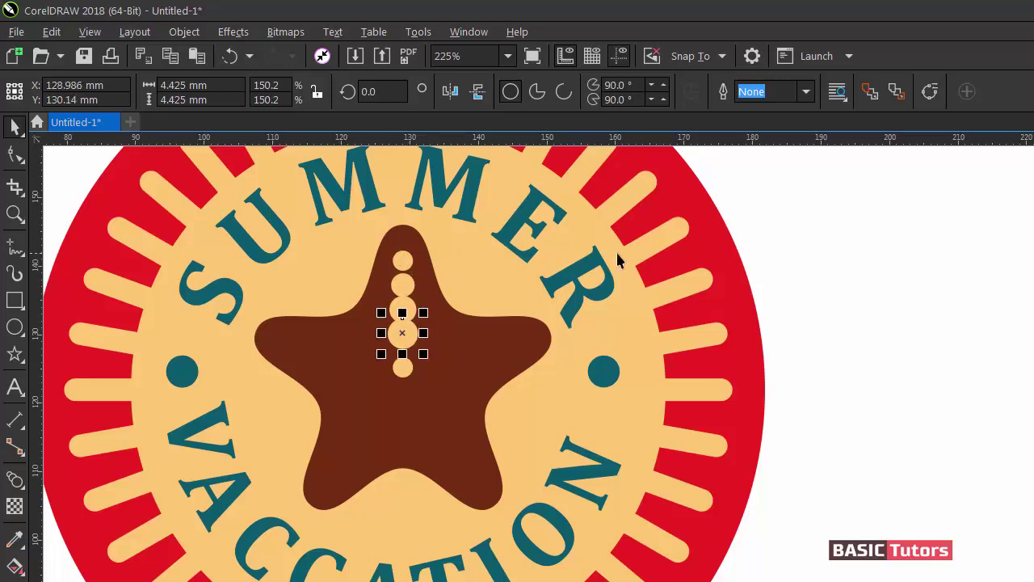
Shrink the small end circle of the blend in the star's upper tip slightly around its centre.
{"action": "left_click", "coordinate": [801, 277]}
{"action": "left_click", "coordinate": [402, 258]}
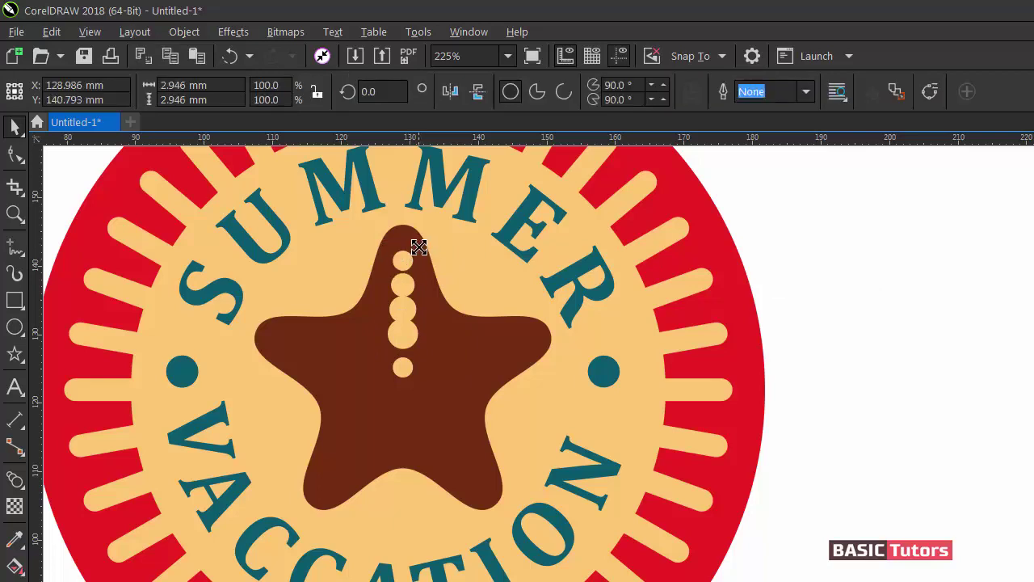
{"action": "left_click_drag", "start_coordinate": [419, 246], "coordinate": [415, 249]}
Increase the blend's linked object and color acceleration slightly to shift the intermediate circles upward.
{"action": "left_click", "coordinate": [406, 317], "text": "shift"}
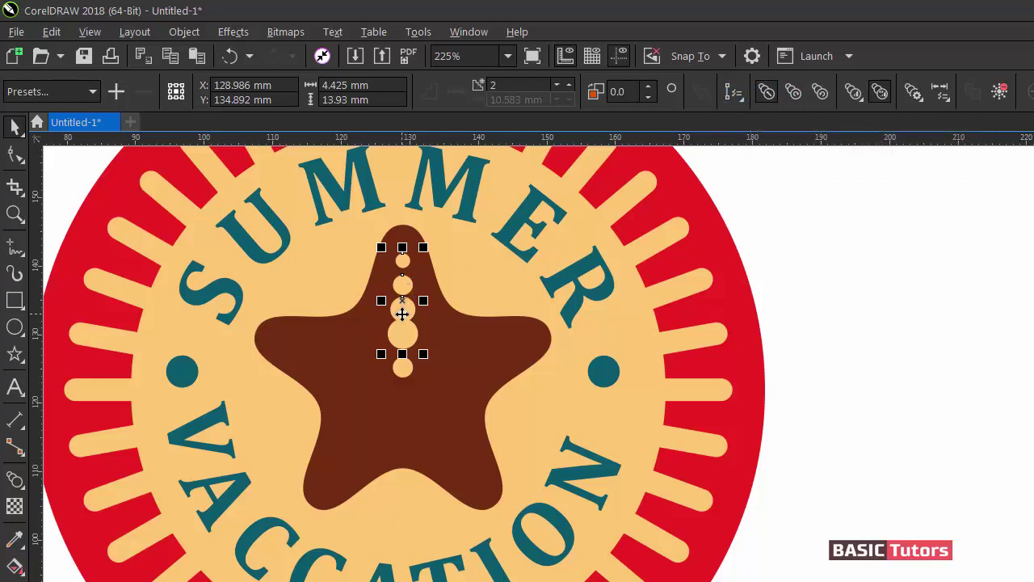
{"action": "left_click", "coordinate": [854, 92]}
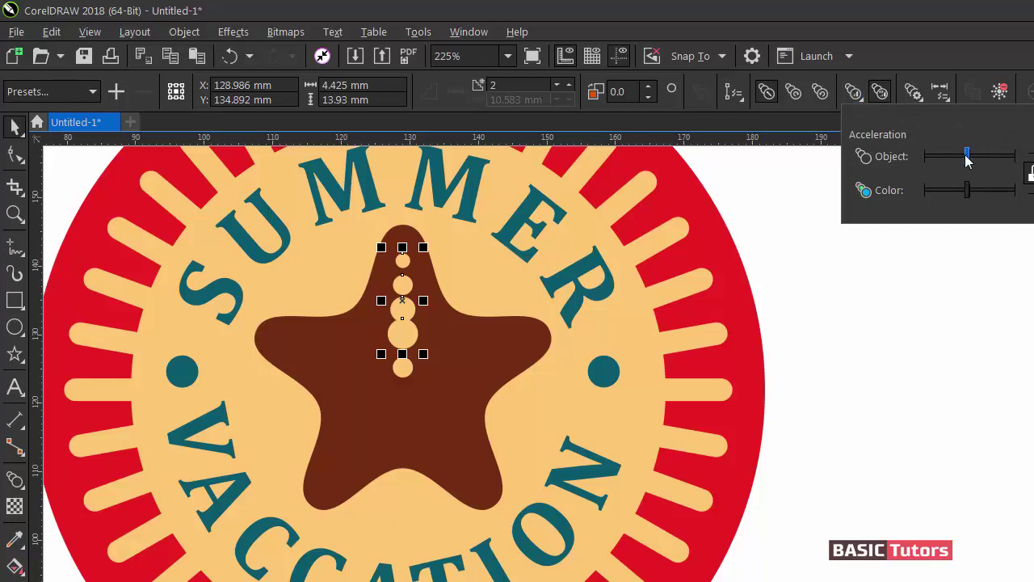
{"action": "mouse_move", "coordinate": [970, 157]}
{"action": "left_mouse_down"}
{"action": "mouse_move", "coordinate": [956, 160]}
{"action": "mouse_move", "coordinate": [974, 158]}
{"action": "left_mouse_up"}
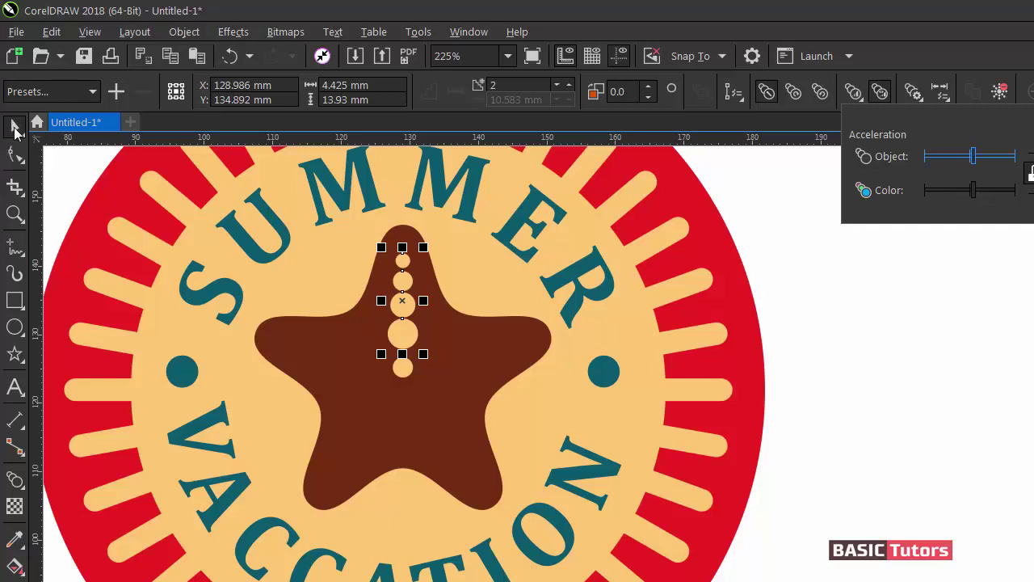
Shrink the large lower end circle of the upper-arm blend around its centre to about 3.64 mm in diameter.
{"action": "left_click", "coordinate": [803, 259]}
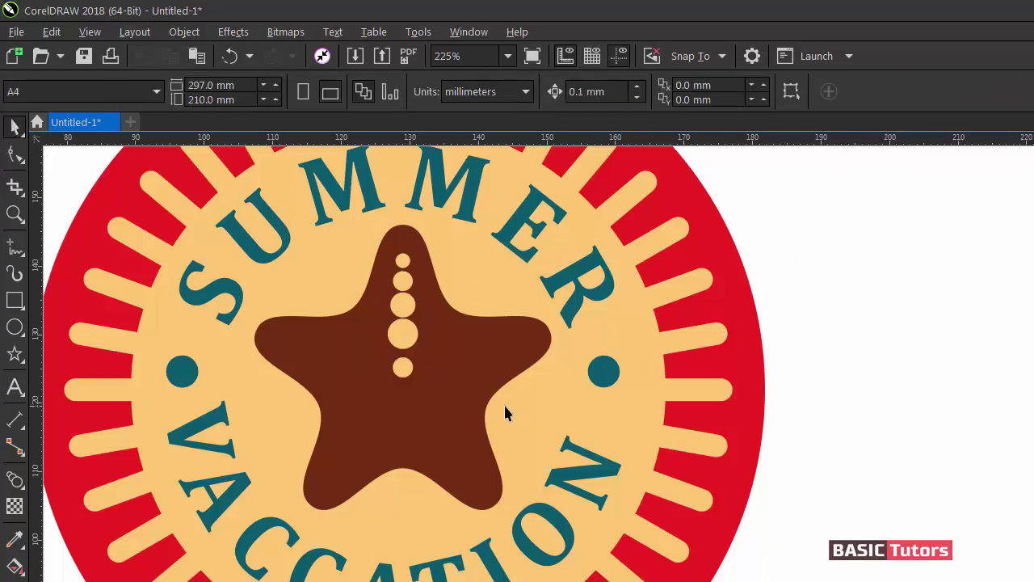
{"action": "left_click", "coordinate": [403, 335]}
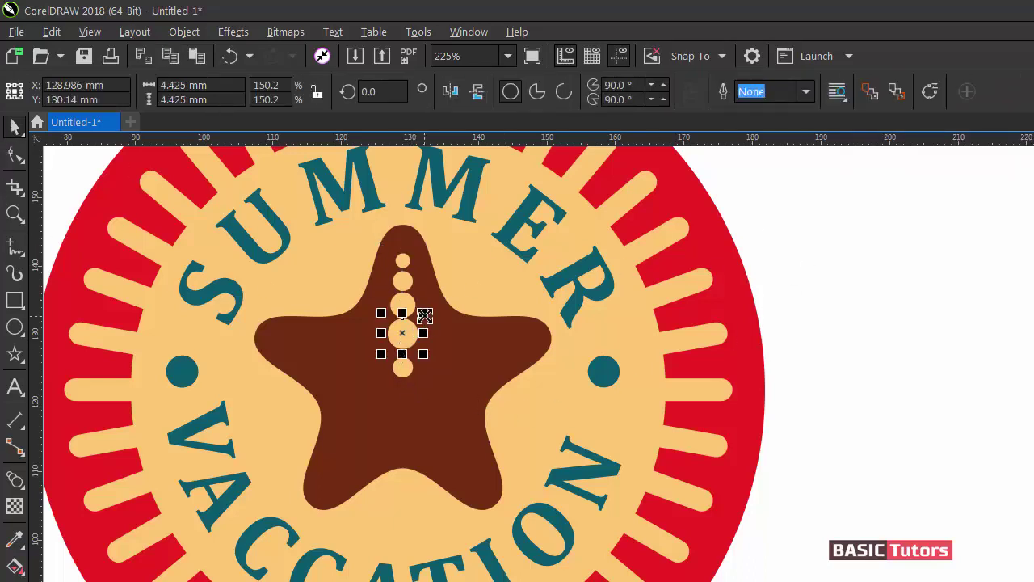
{"action": "left_click_drag", "start_coordinate": [423, 316], "coordinate": [427, 316]}
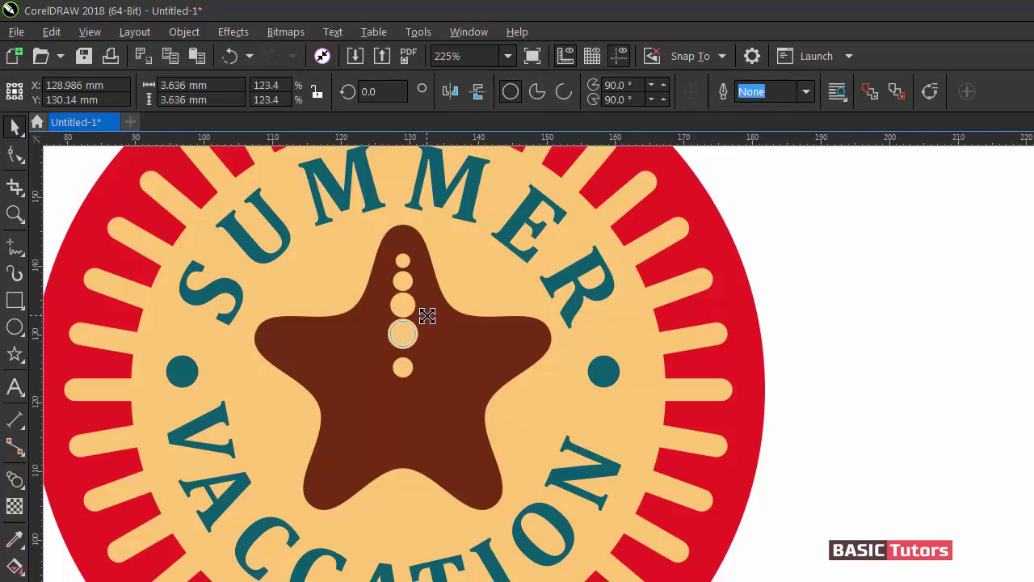
{"action": "left_click", "coordinate": [776, 268]}
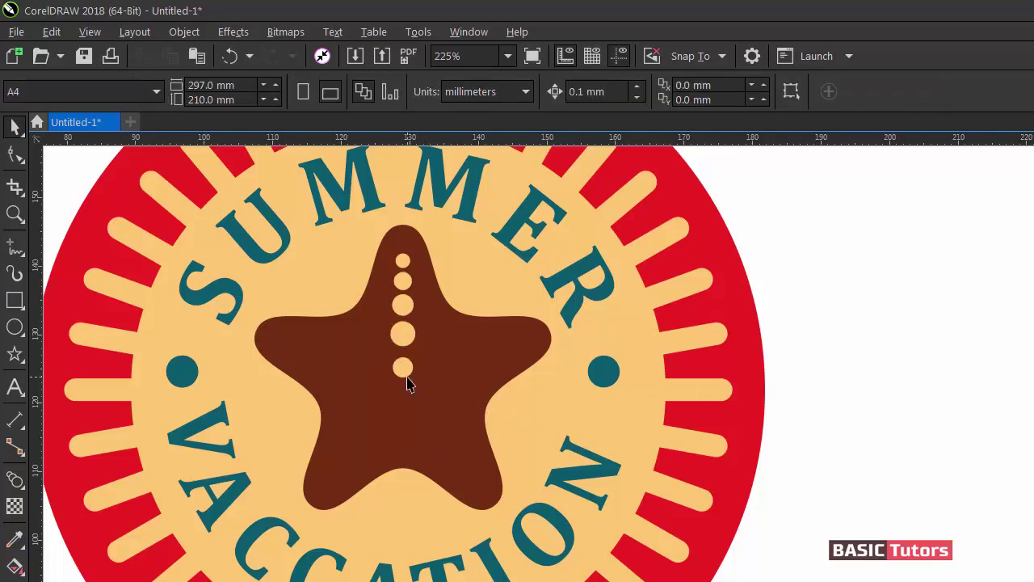
Break apart the blend group of circles in the star's upper arm.
{"action": "left_click", "coordinate": [403, 332]}
{"action": "left_click", "coordinate": [401, 300]}
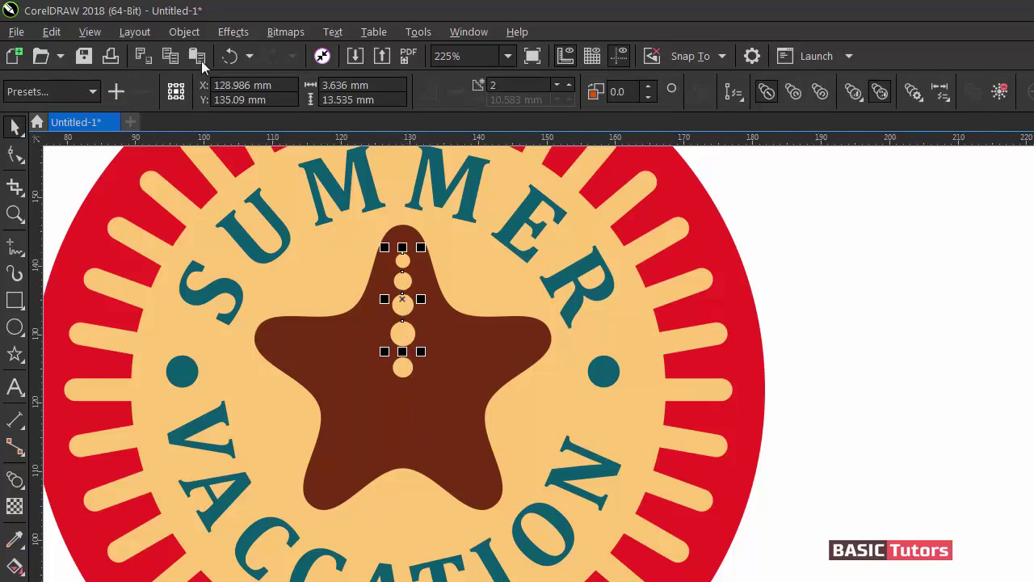
{"action": "left_click", "coordinate": [188, 35]}
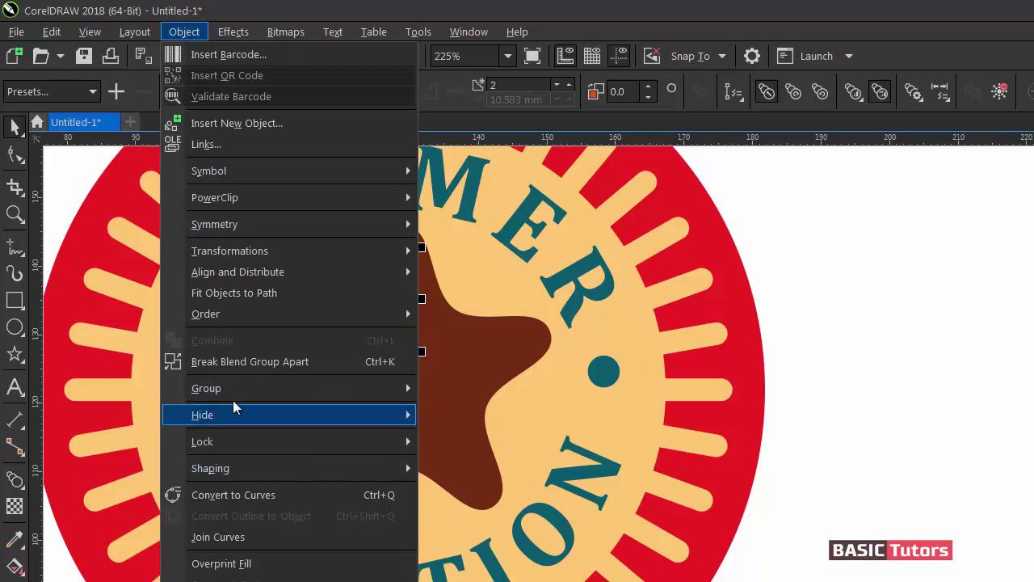
{"action": "left_click", "coordinate": [285, 365]}
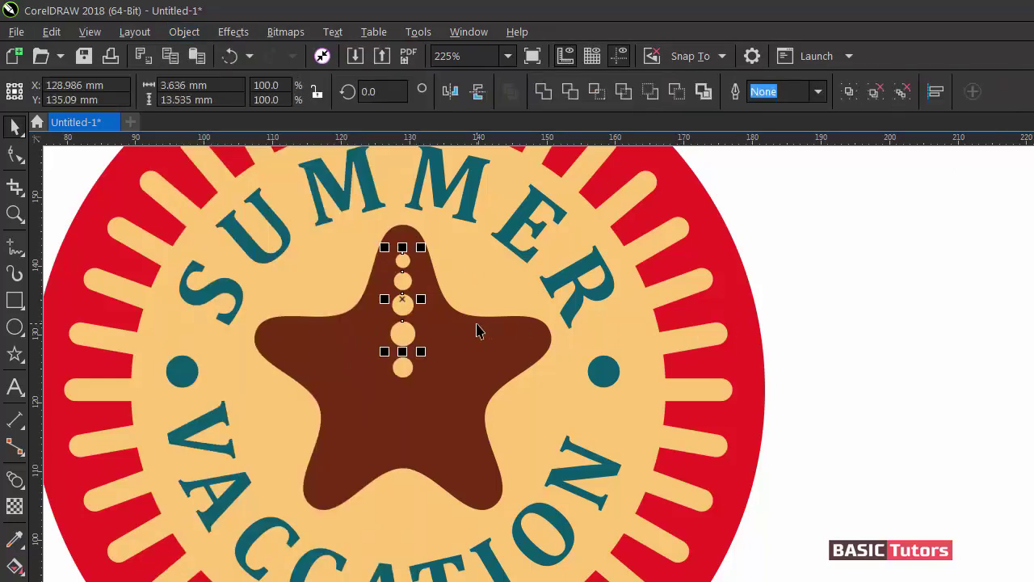
Group the upper-arm circles with the centre circle and place the group's rotation centre on the centre circle.
{"action": "left_click", "coordinate": [409, 371], "text": "shift"}
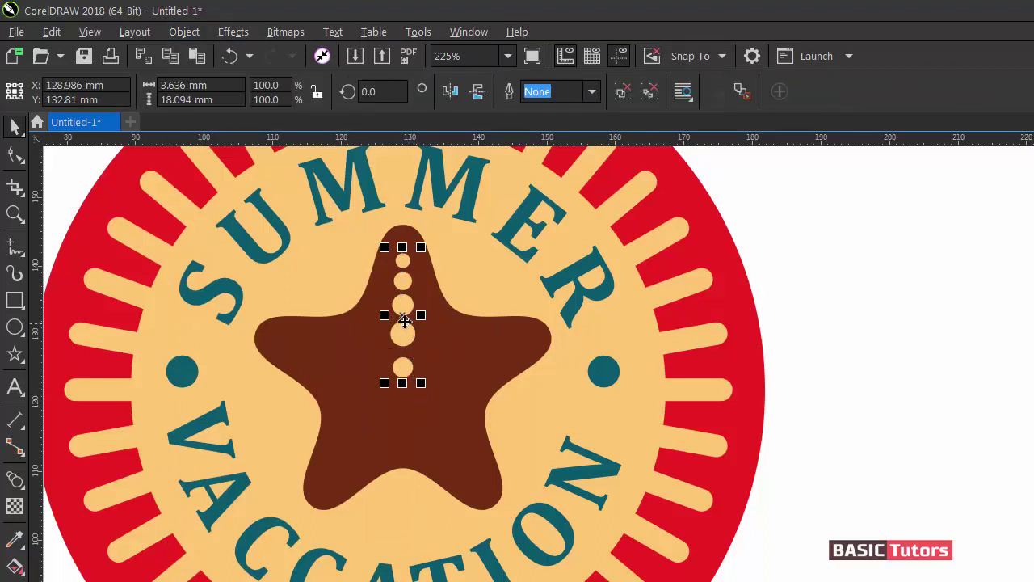
{"action": "left_click", "coordinate": [403, 315]}
{"action": "left_click_drag", "start_coordinate": [404, 316], "coordinate": [403, 368]}
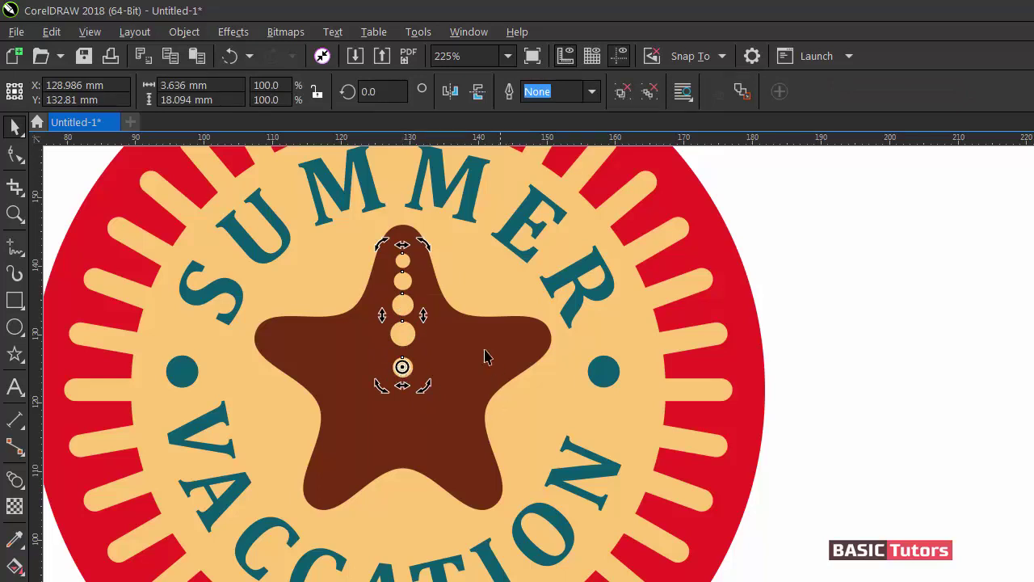
{"action": "left_click_drag", "start_coordinate": [402, 368], "coordinate": [401, 377]}
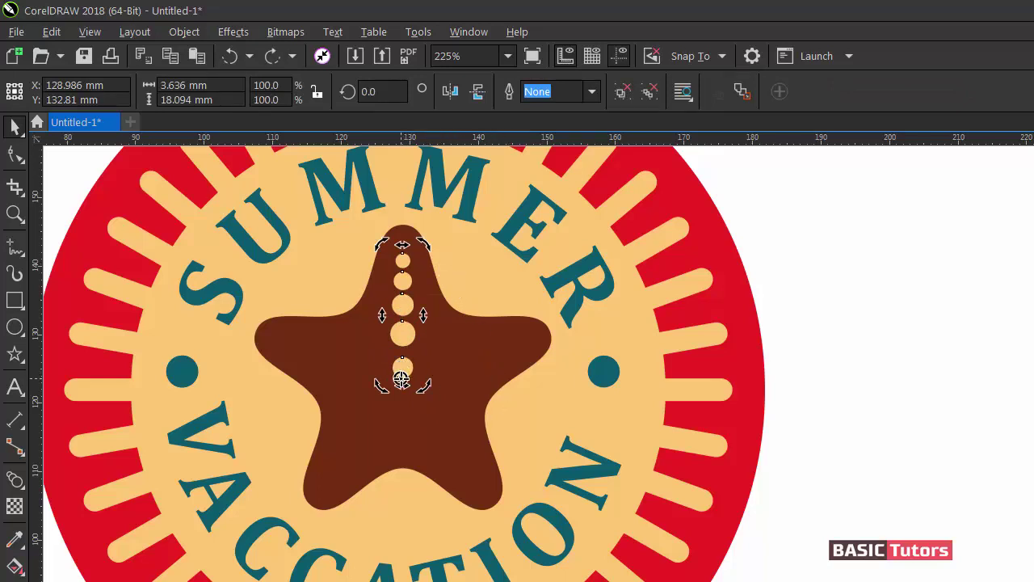
{"action": "key", "text": "ctrl+z"}
Rotate copies of the circle group about the star's centre circle into the upper-right arm (about 283°) and lower-right arm (about 214°).
{"action": "left_click_drag", "start_coordinate": [423, 244], "coordinate": [544, 362]}
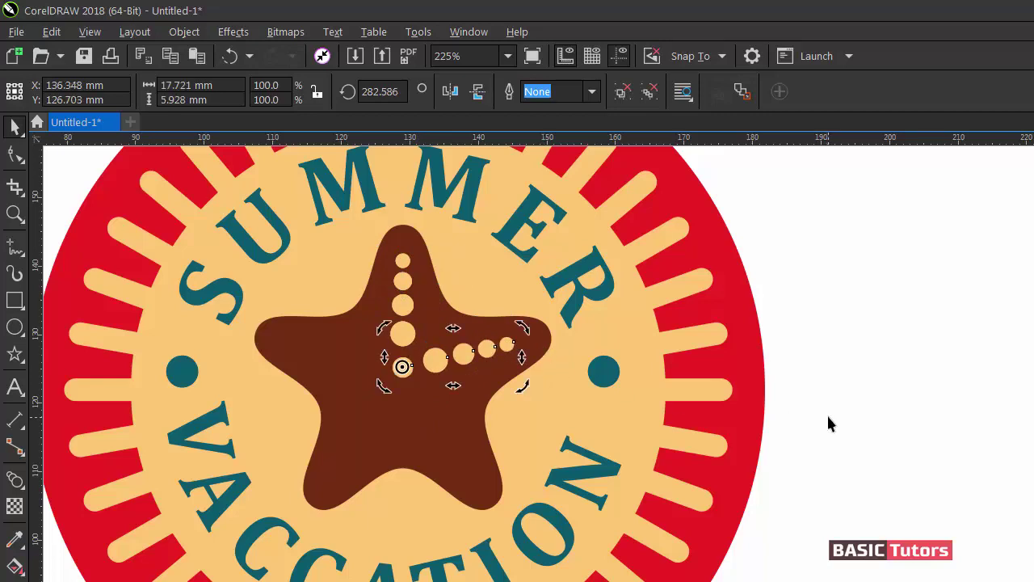
{"action": "left_click", "coordinate": [847, 332]}
{"action": "left_click_drag", "start_coordinate": [852, 356], "coordinate": [354, 352]}
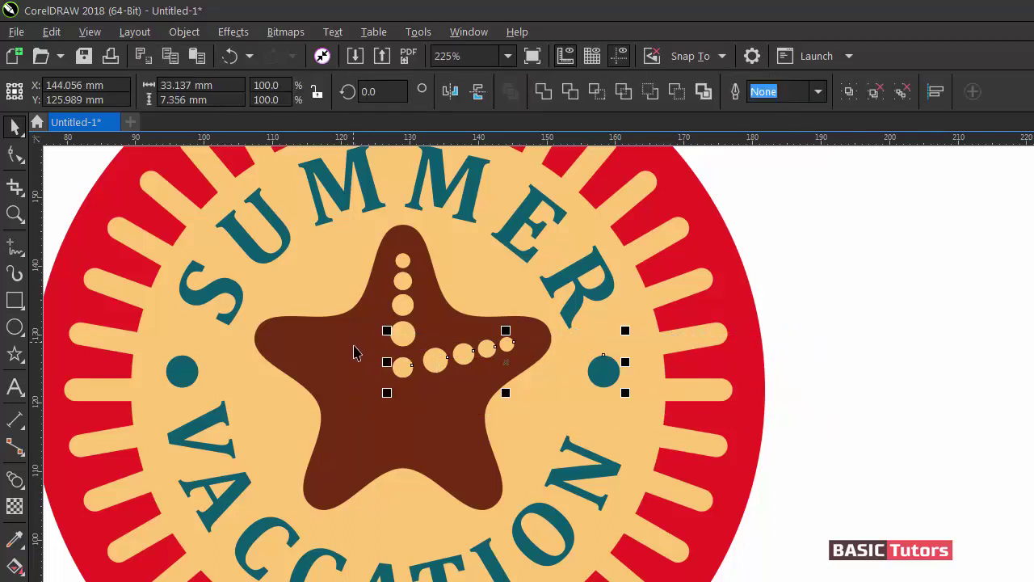
{"action": "left_click", "coordinate": [611, 374], "text": "shift"}
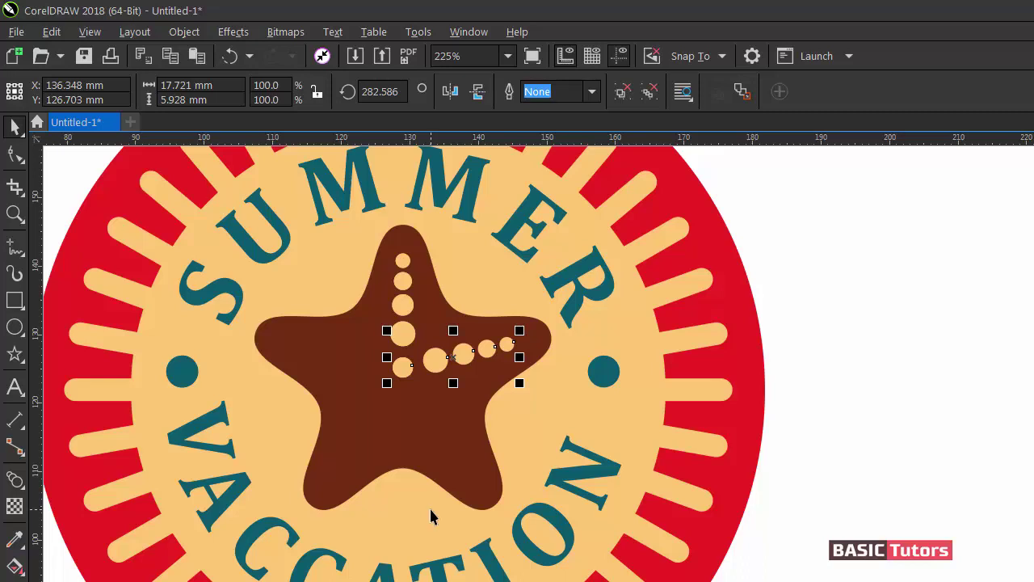
{"action": "left_click", "coordinate": [463, 354]}
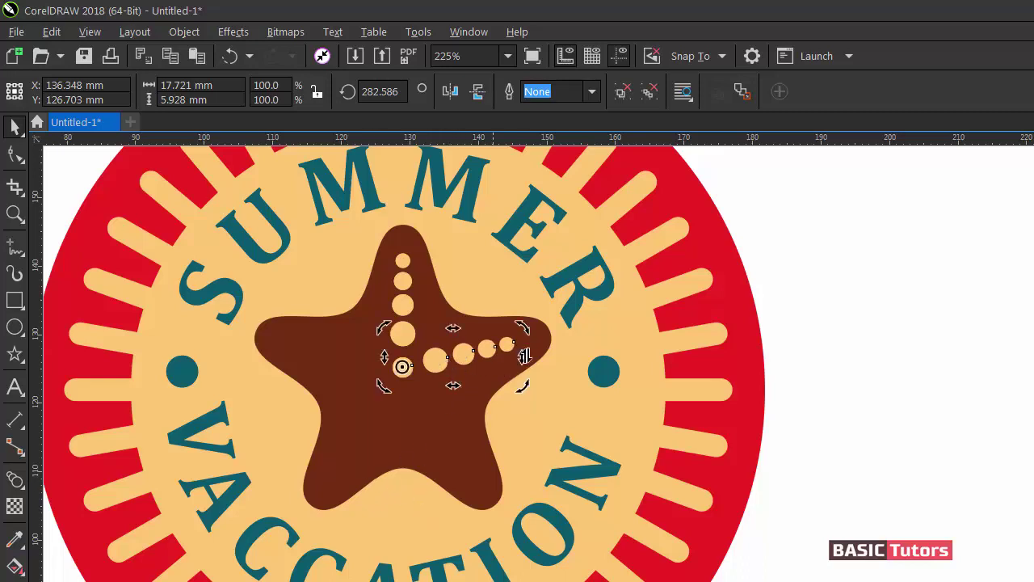
{"action": "left_click_drag", "start_coordinate": [520, 381], "coordinate": [434, 512]}
{"action": "left_click", "coordinate": [846, 437]}
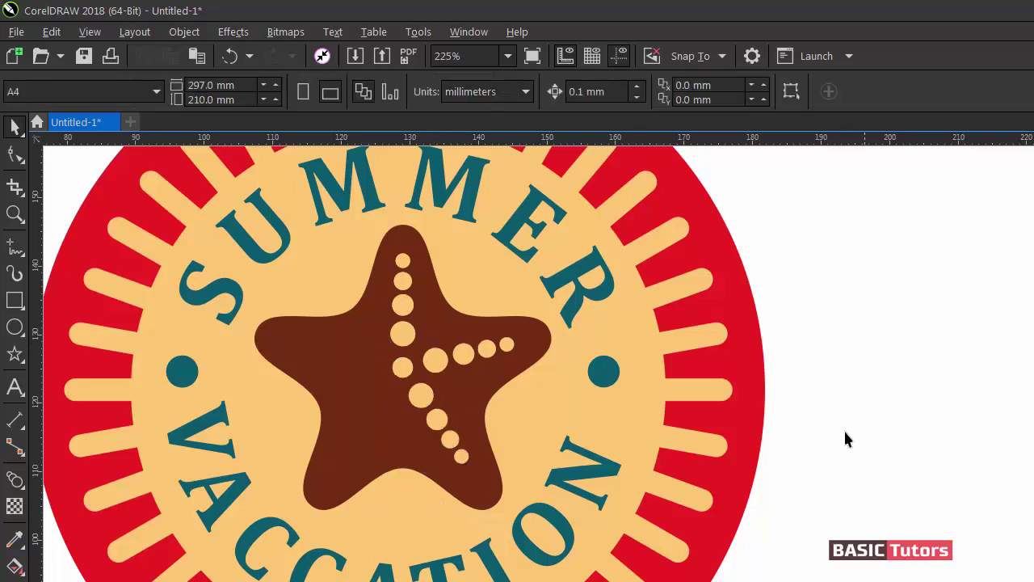
Rotate a copy of the lower-right circle group about the centre circle into the star's lower-left arm, at about 147°.
{"action": "left_click_drag", "start_coordinate": [781, 579], "coordinate": [389, 353]}
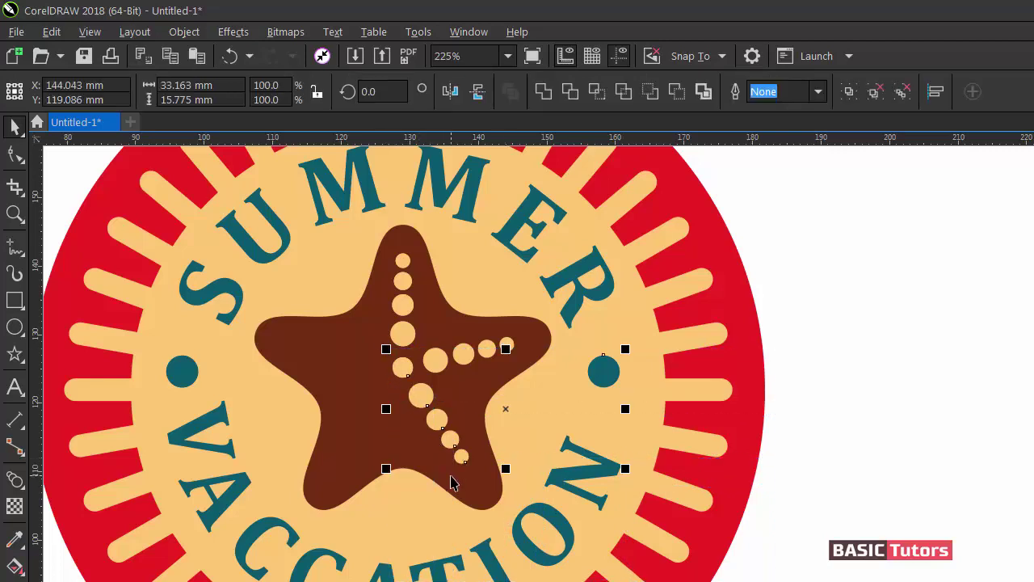
{"action": "left_click", "coordinate": [611, 375], "text": "shift"}
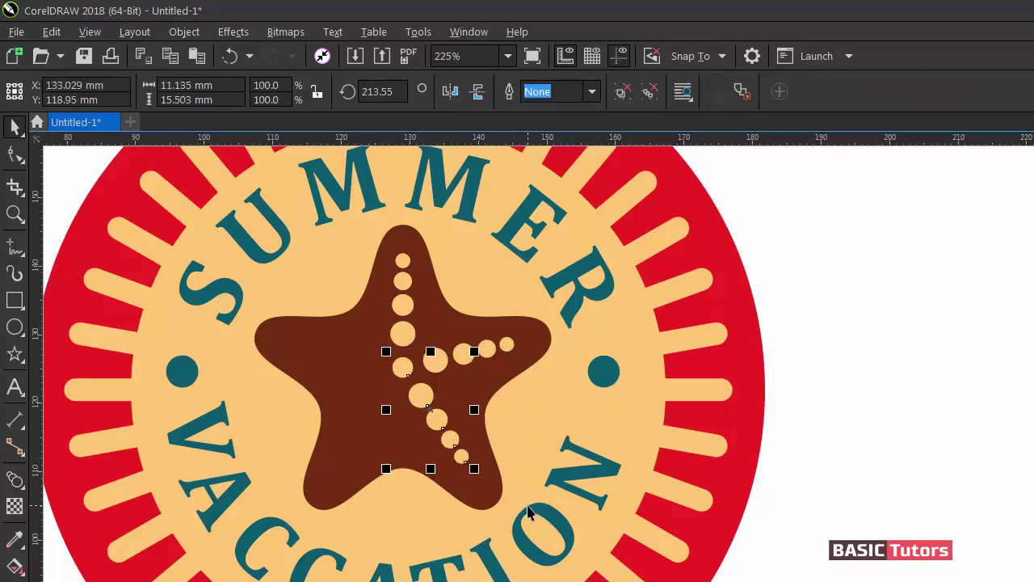
{"action": "left_click", "coordinate": [404, 365]}
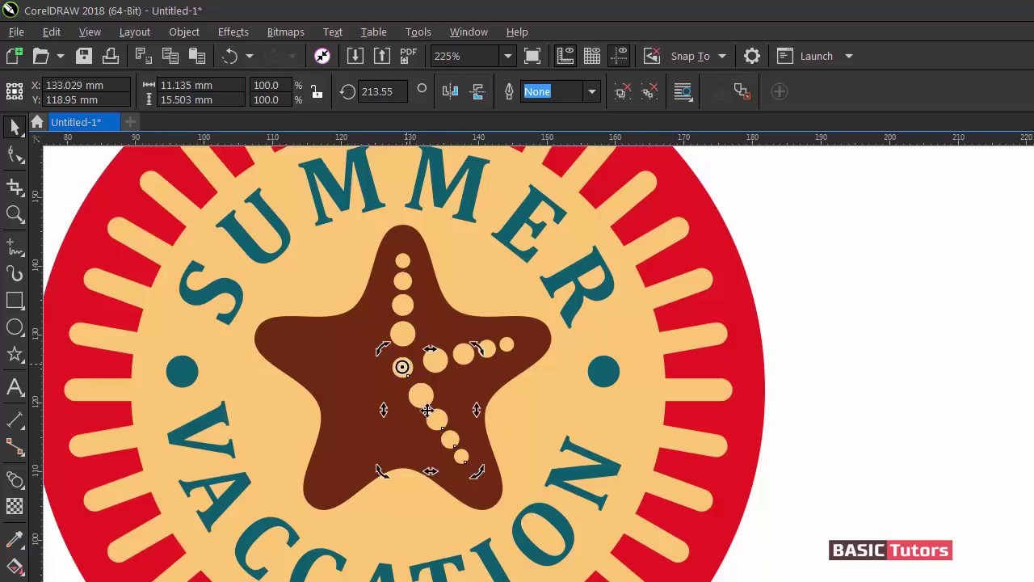
{"action": "left_click_drag", "start_coordinate": [480, 474], "coordinate": [334, 478]}
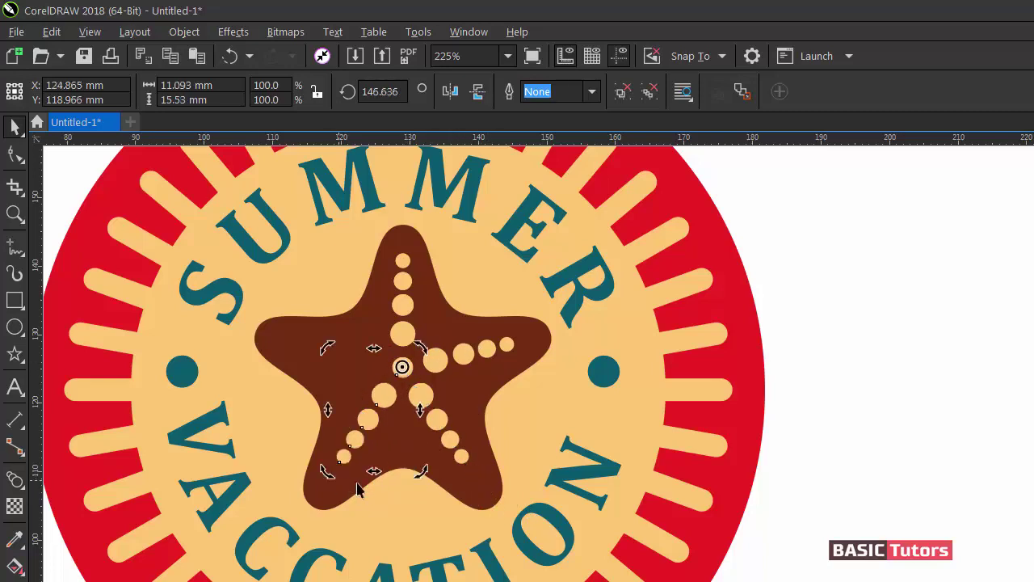
{"action": "left_click", "coordinate": [922, 337]}
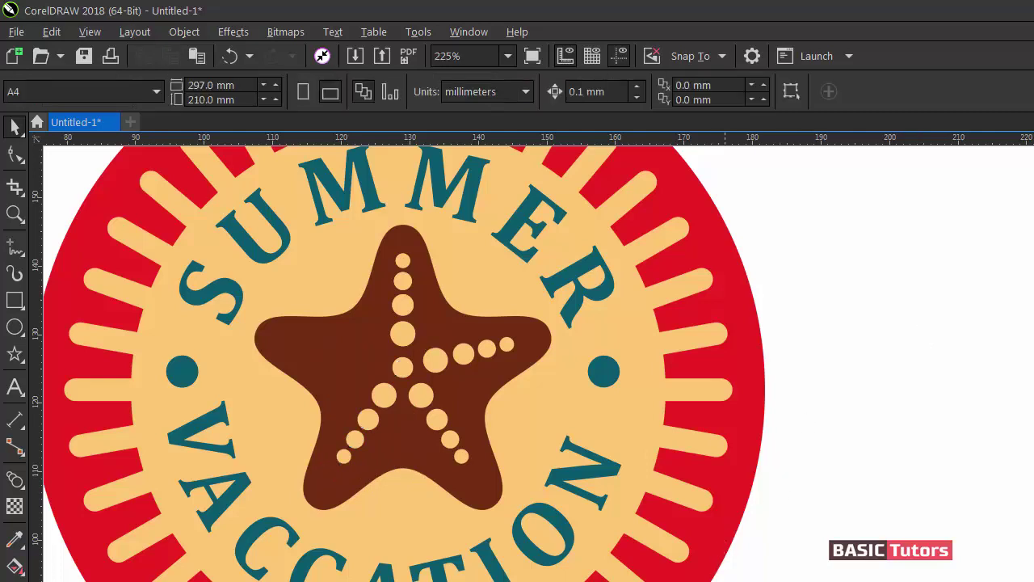
Rotate a copy of the lower-left circle group about the centre circle into the star's upper-left arm, at about 80°.
{"action": "left_click_drag", "start_coordinate": [730, 581], "coordinate": [305, 359]}
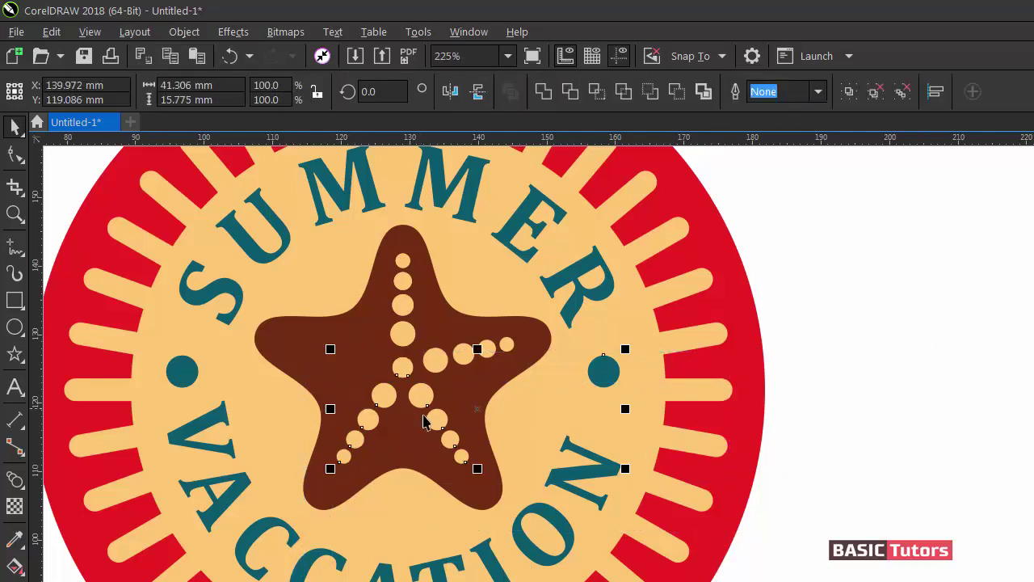
{"action": "left_click", "coordinate": [58, 574]}
{"action": "left_click", "coordinate": [354, 441]}
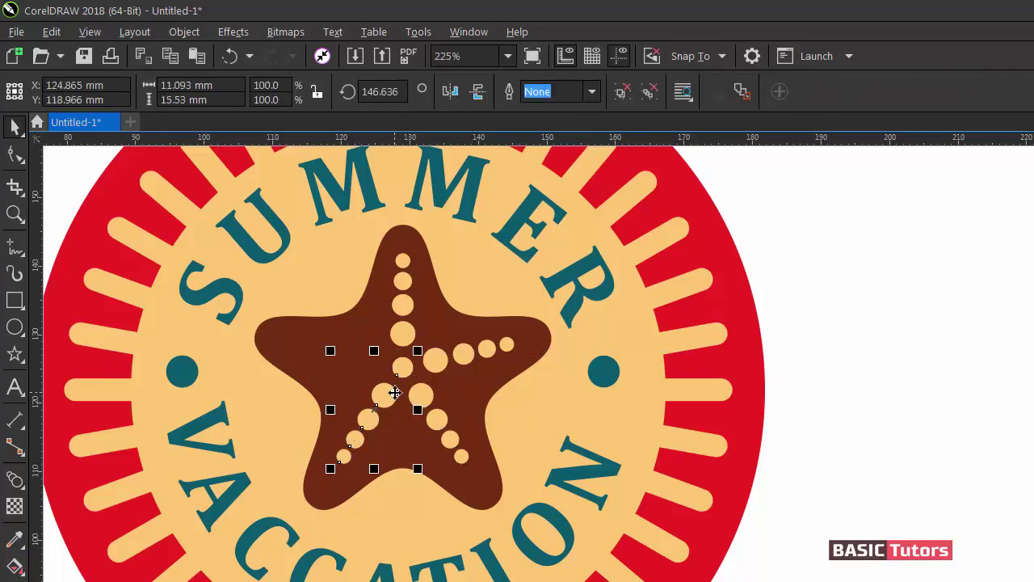
{"action": "left_click", "coordinate": [377, 404]}
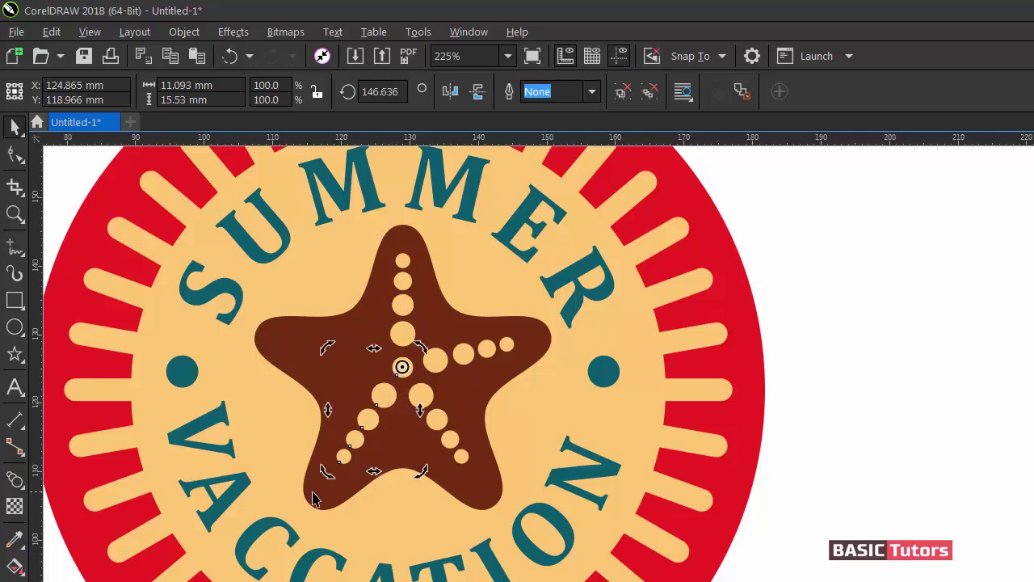
{"action": "left_click_drag", "start_coordinate": [324, 473], "coordinate": [268, 336]}
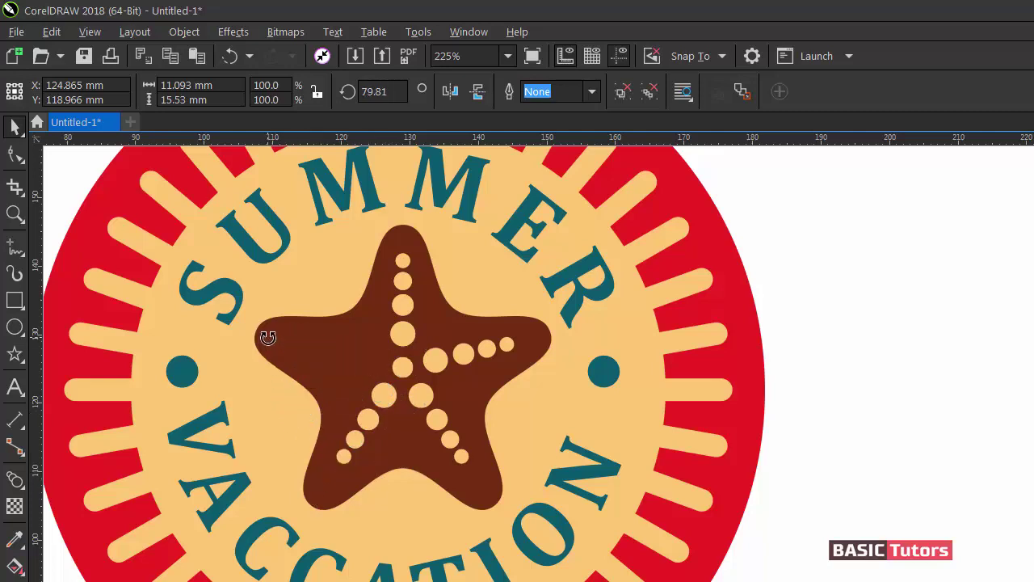
{"action": "left_click", "coordinate": [839, 332]}
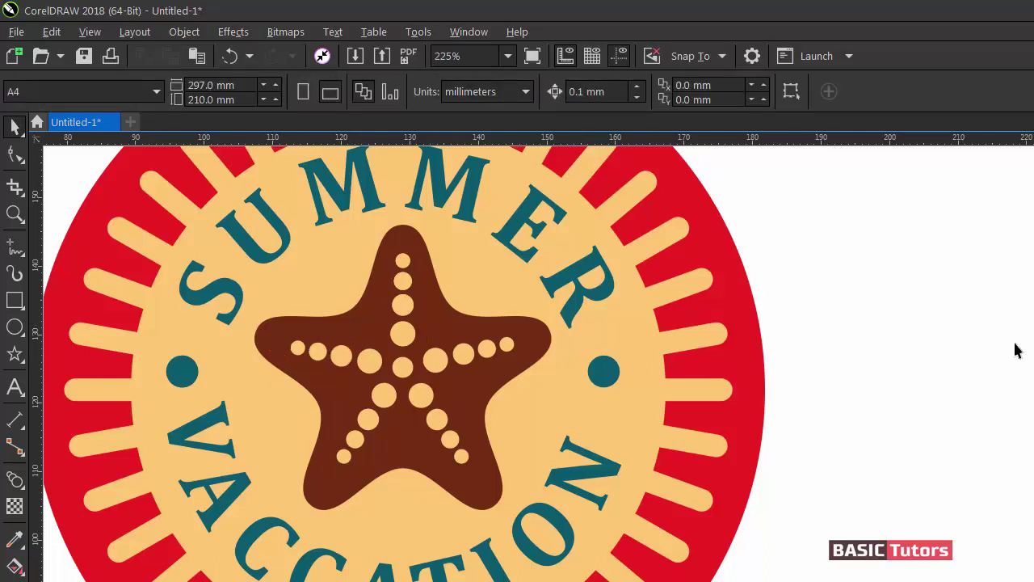
Draw a light orange background rectangle about 187 mm by 126 mm covering the whole badge.
{"action": "scroll", "coordinate": [1000, 345], "scroll_direction": "down", "scroll_amount": 3}
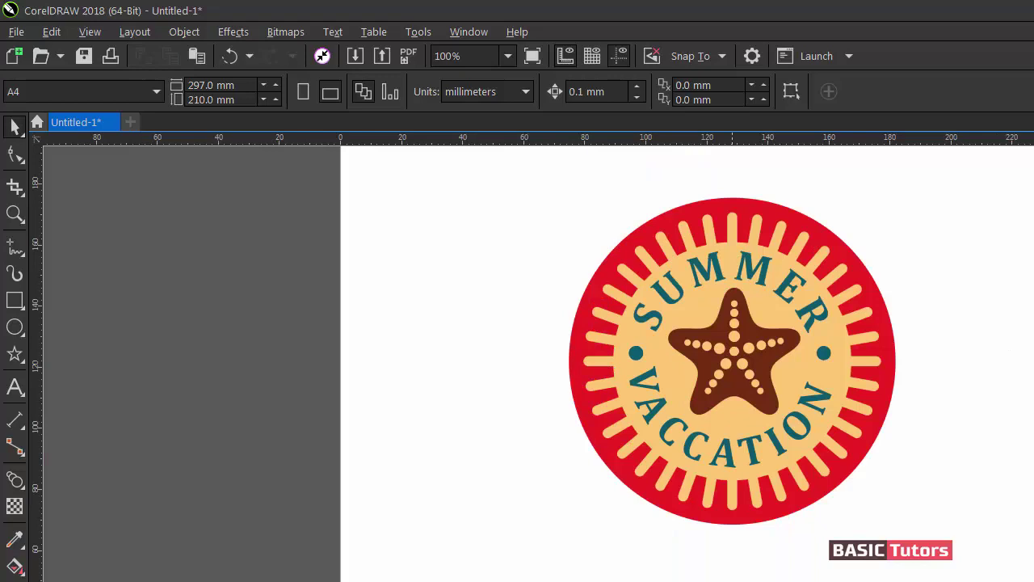
{"action": "scroll", "coordinate": [530, 355], "scroll_direction": "right", "scroll_amount": 3}
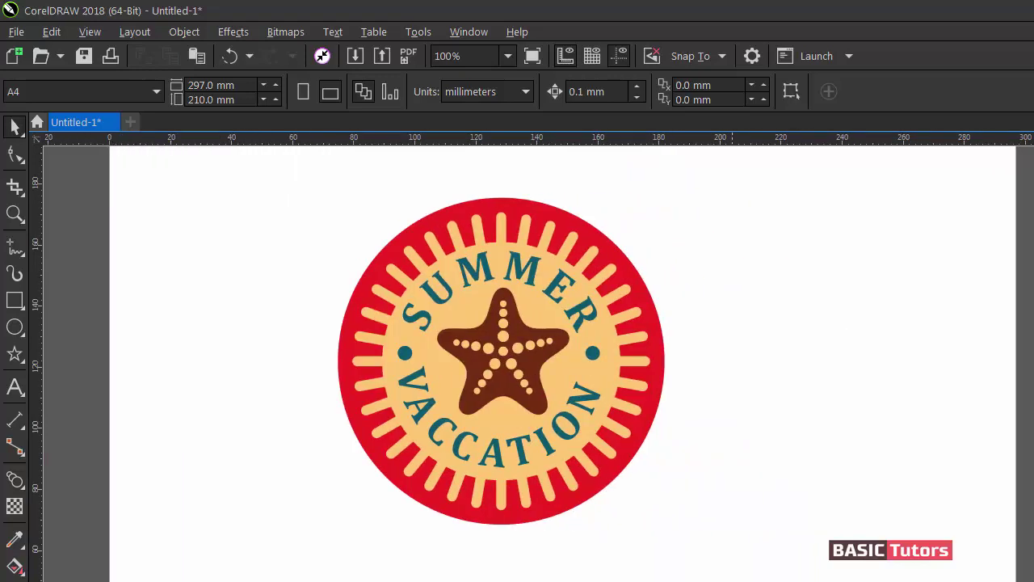
{"action": "left_click", "coordinate": [15, 300]}
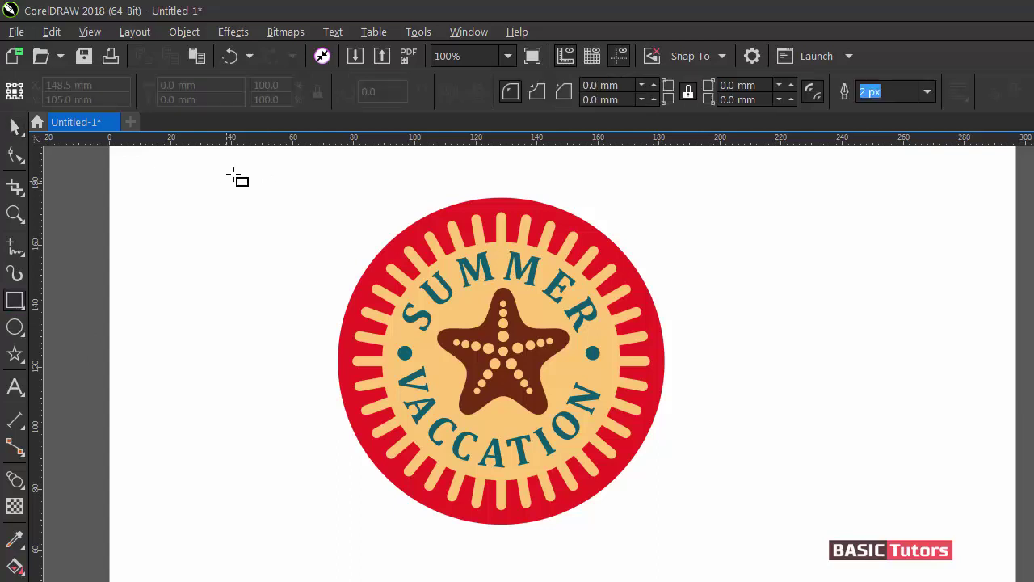
{"action": "left_click_drag", "start_coordinate": [237, 174], "coordinate": [807, 558]}
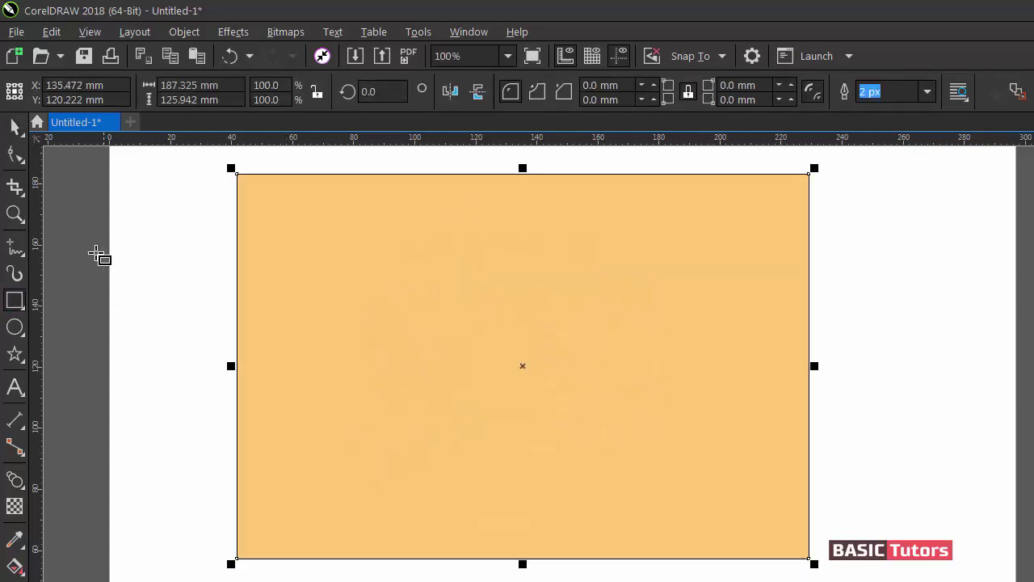
{"action": "left_click", "coordinate": [14, 127]}
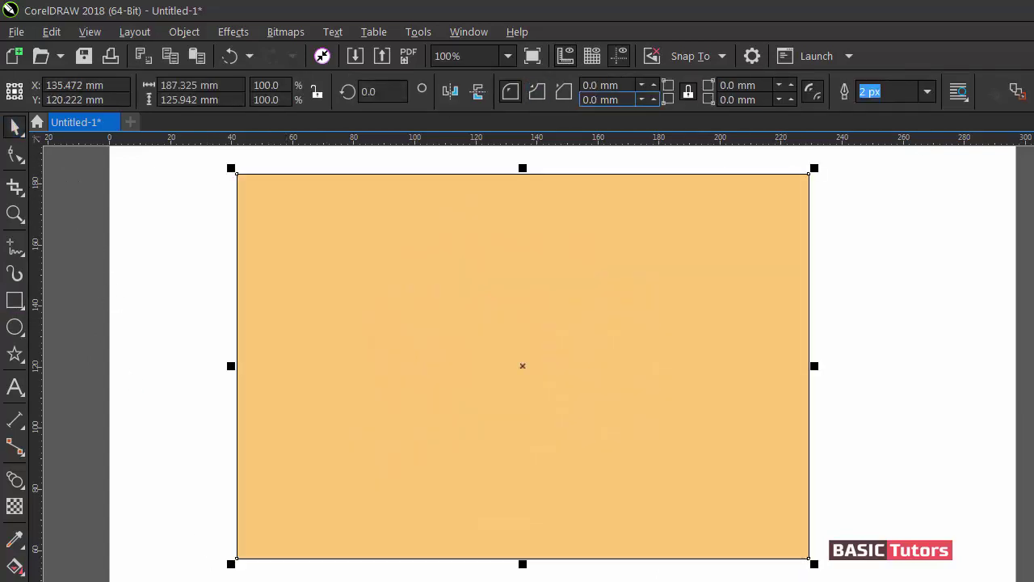
Send the outline-free background rectangle behind the badge and shift it slightly left to centre it on the badge.
{"action": "key", "text": "shift+Page_Down"}
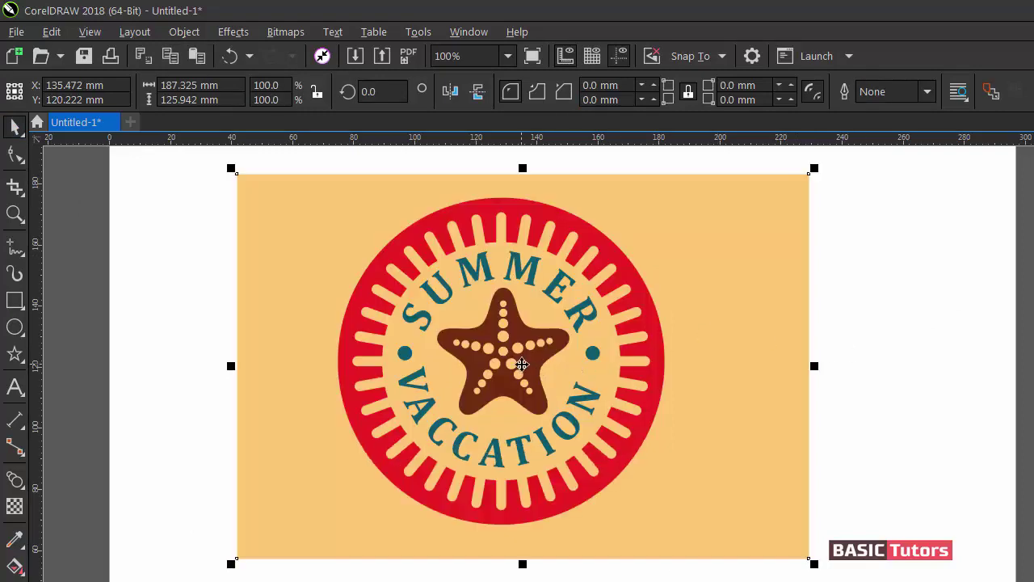
{"action": "left_click_drag", "start_coordinate": [524, 370], "coordinate": [513, 369]}
{"action": "left_click", "coordinate": [840, 324]}
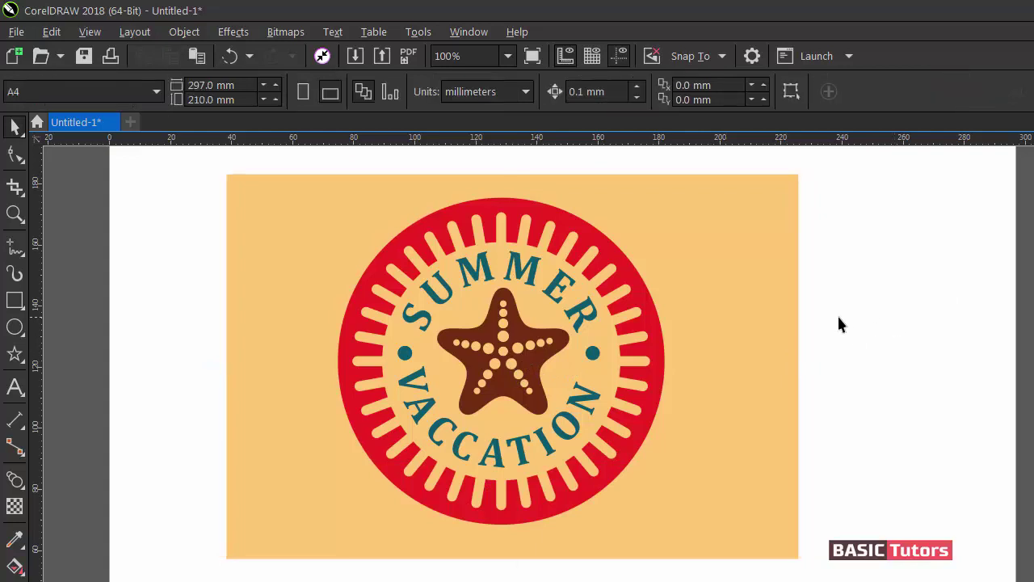
{"action": "scroll", "coordinate": [539, 357], "scroll_direction": "right", "scroll_amount": 2}
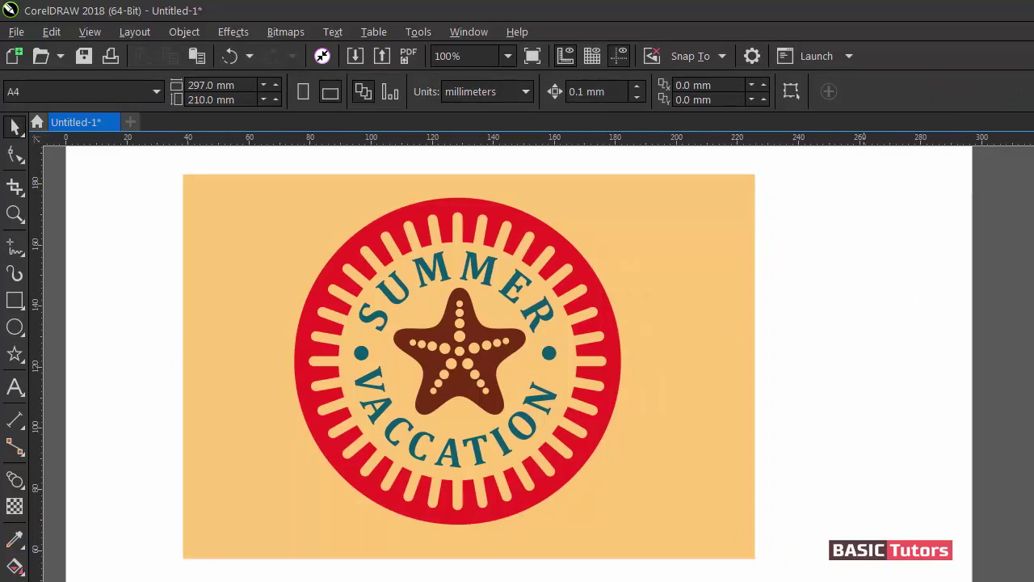